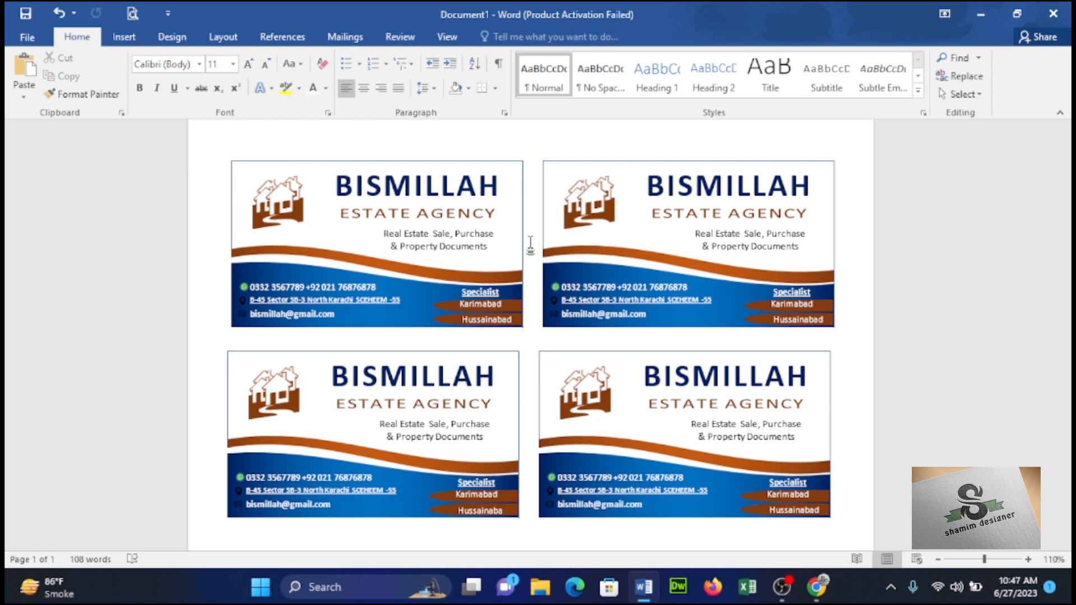
Step: Create a new blank document with A4 paper size and Narrow 0.5" margins
{"action": "key", "text": "ctrl+n"}
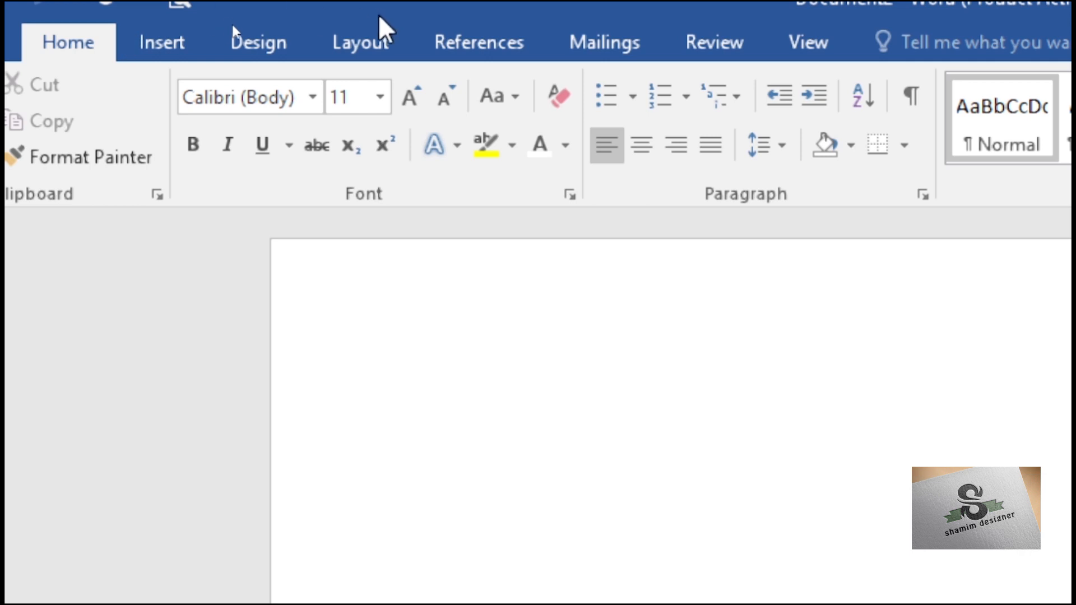
{"action": "left_click", "coordinate": [380, 34]}
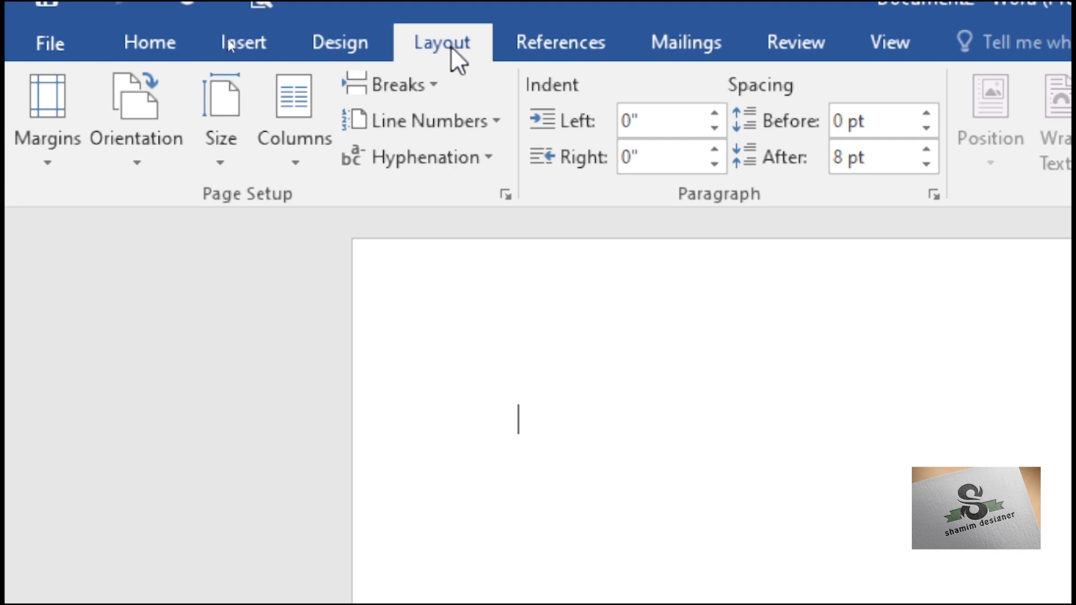
{"action": "left_click", "coordinate": [227, 160]}
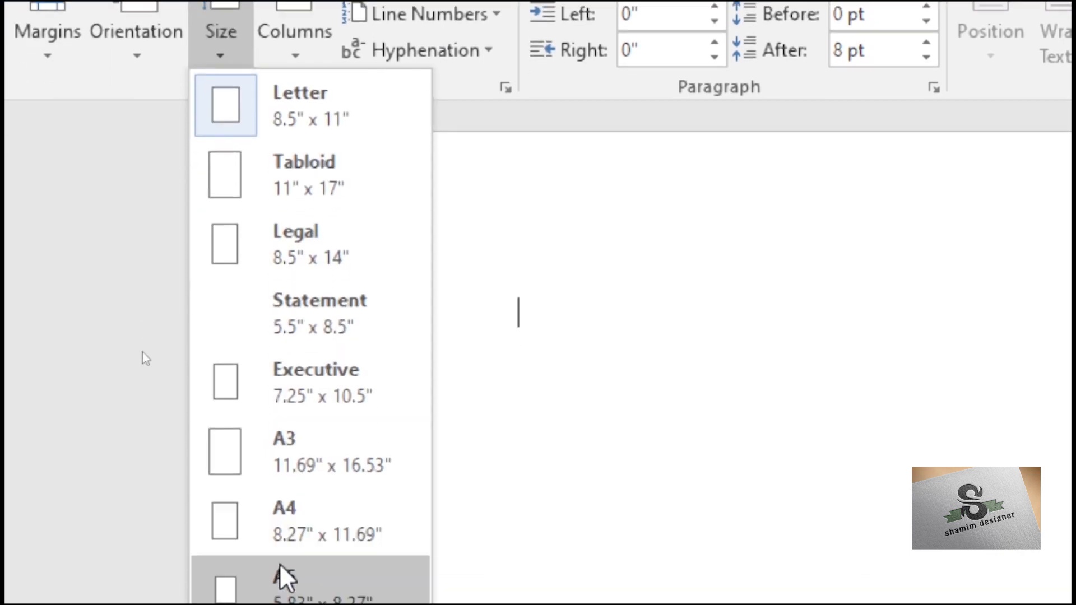
{"action": "left_click", "coordinate": [277, 514]}
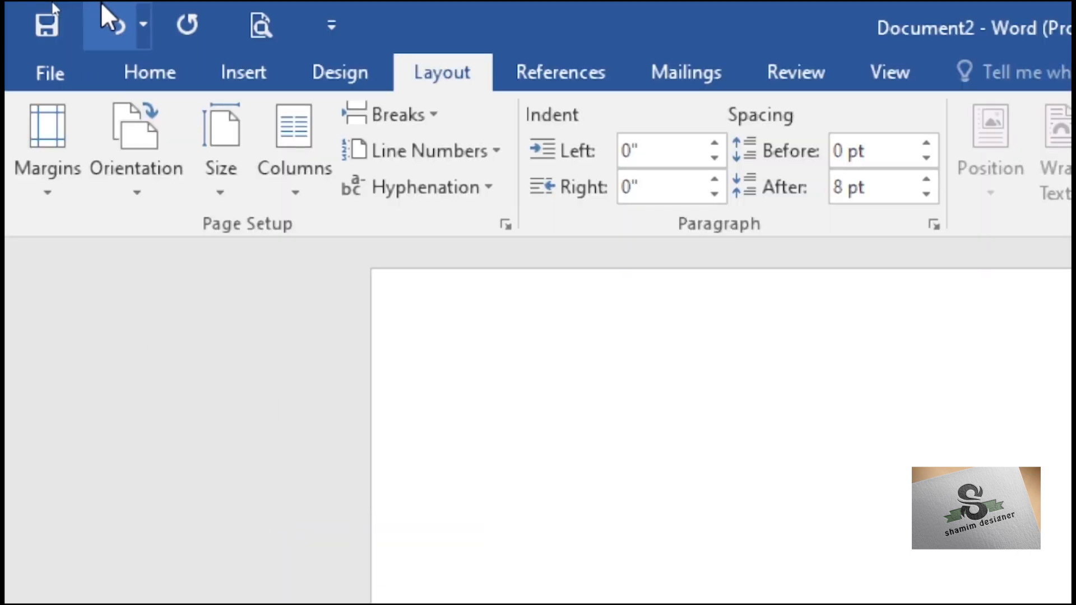
{"action": "left_click", "coordinate": [41, 200]}
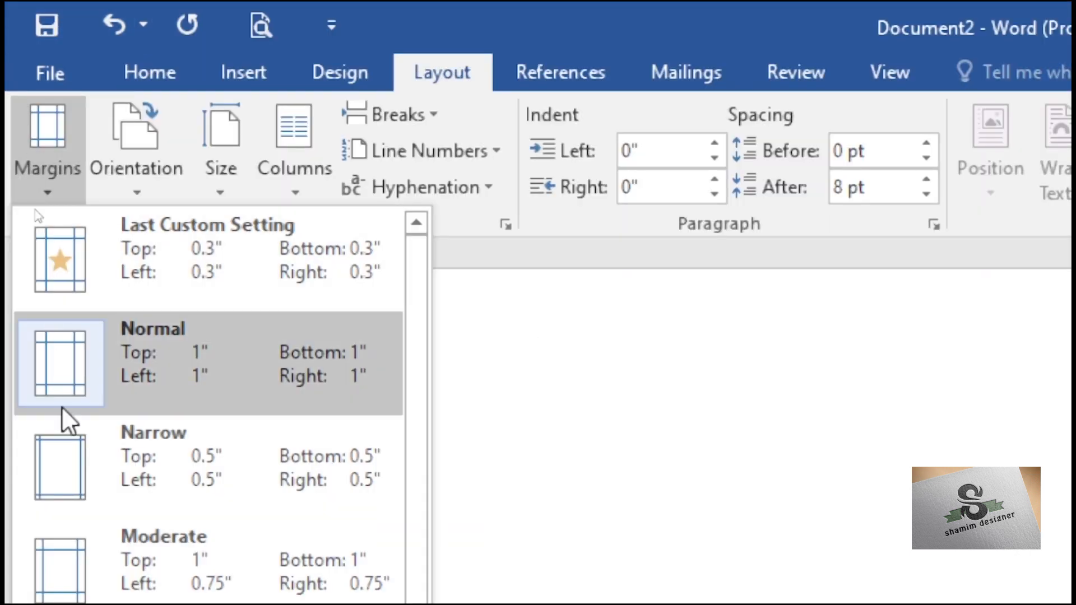
{"action": "left_click", "coordinate": [119, 483]}
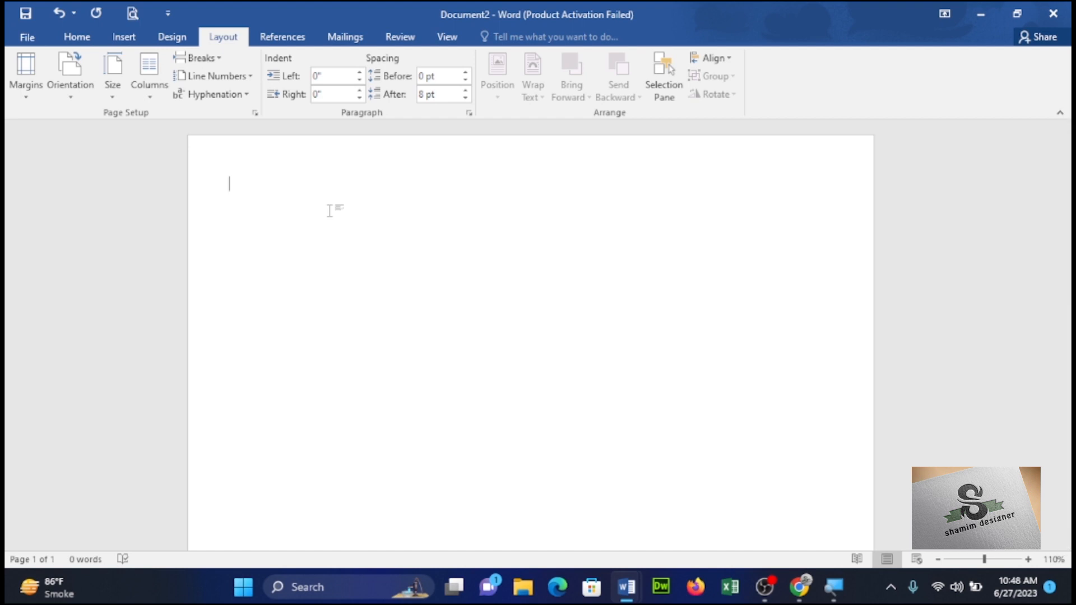
Step: Reapply the A4 paper size and the Narrow margins to the page
{"action": "left_click", "coordinate": [127, 100]}
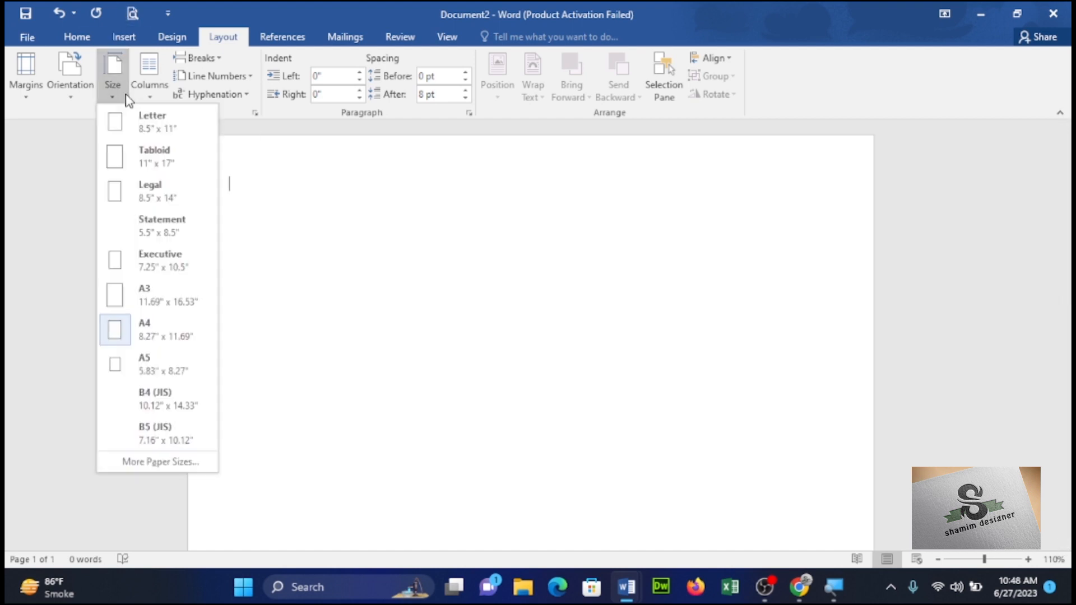
{"action": "left_click", "coordinate": [124, 331]}
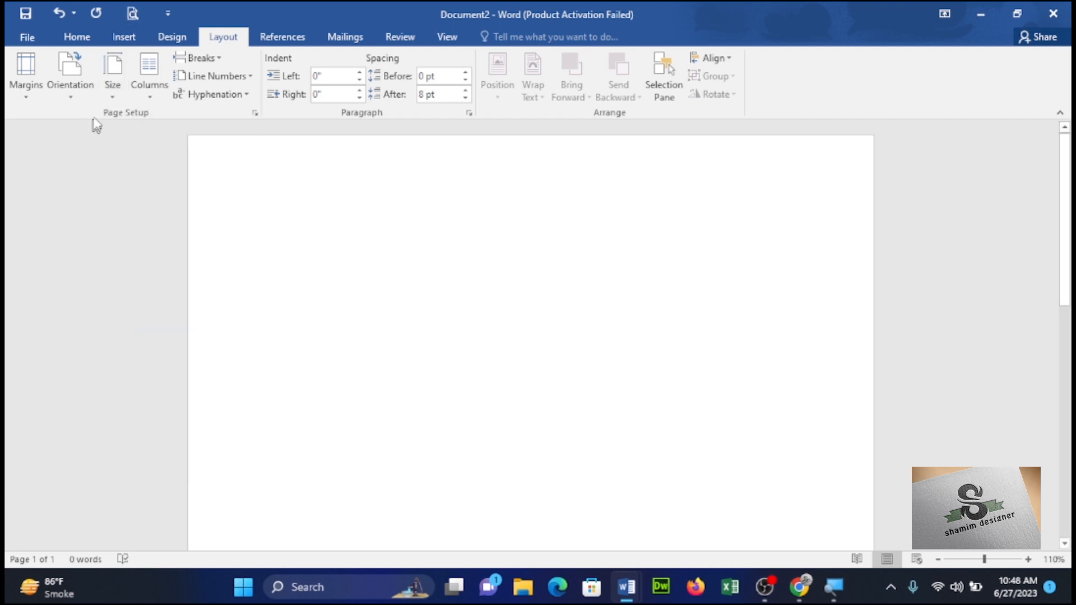
{"action": "left_click", "coordinate": [112, 93]}
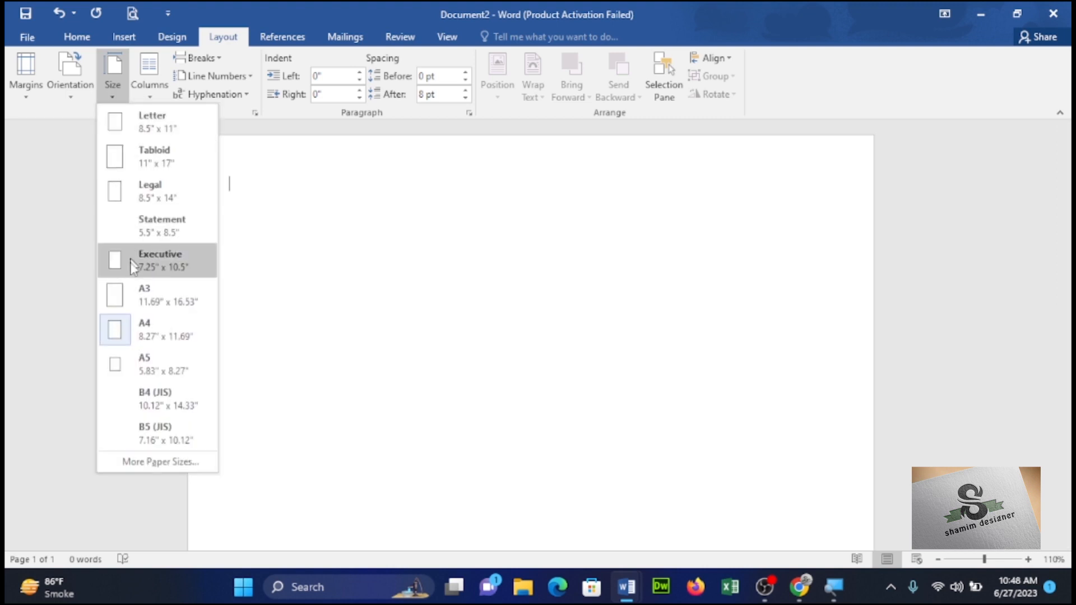
{"action": "left_click", "coordinate": [141, 328]}
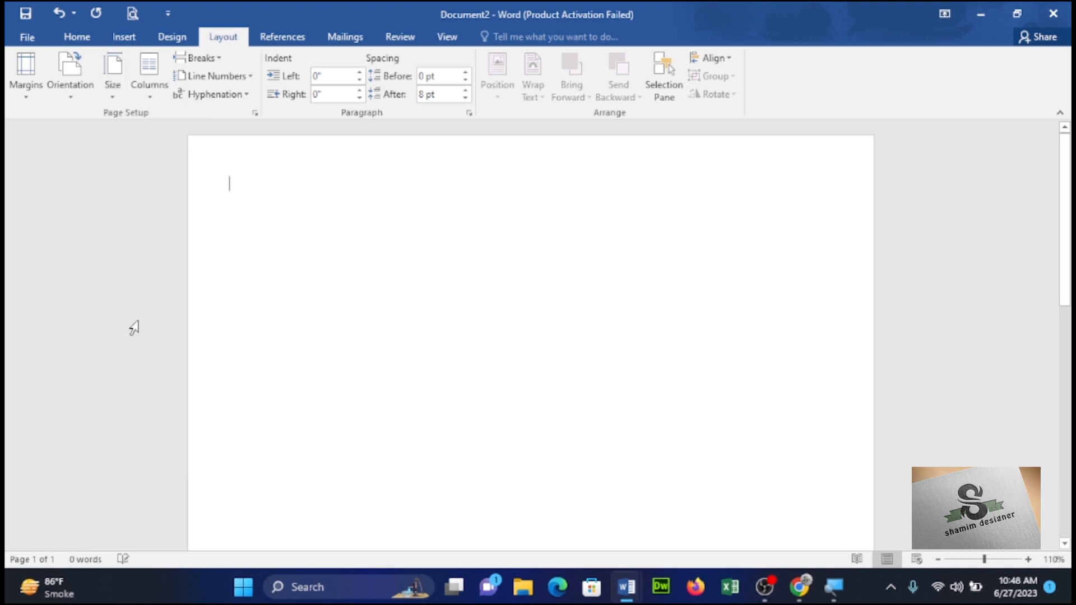
{"action": "left_click", "coordinate": [32, 95]}
{"action": "left_click", "coordinate": [54, 247]}
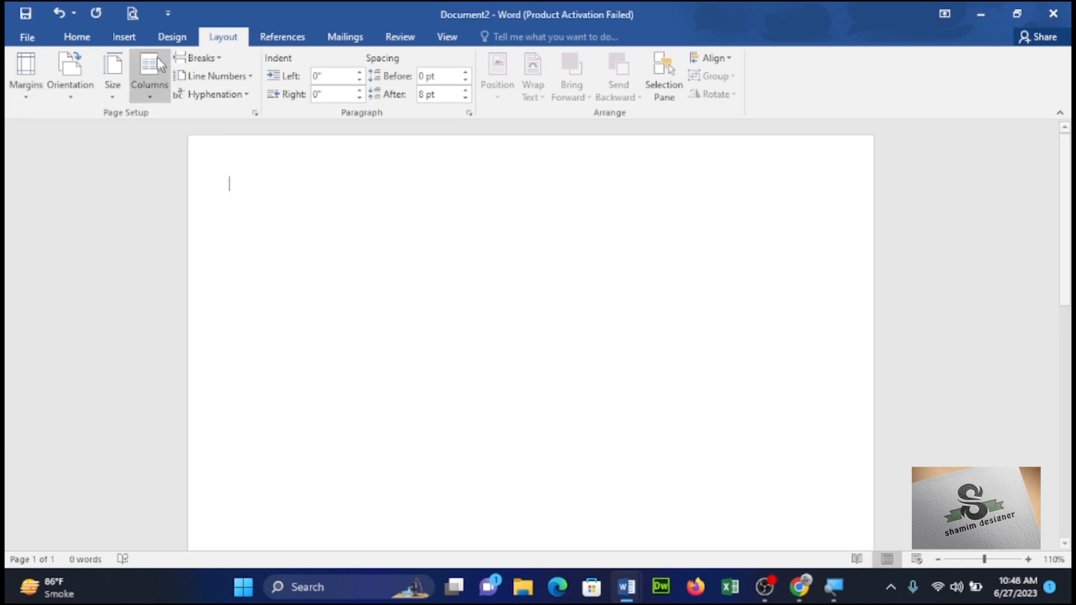
Step: Draw a rectangle about 1.42" high and 2.13" wide near the upper left of the page
{"action": "left_click", "coordinate": [135, 38]}
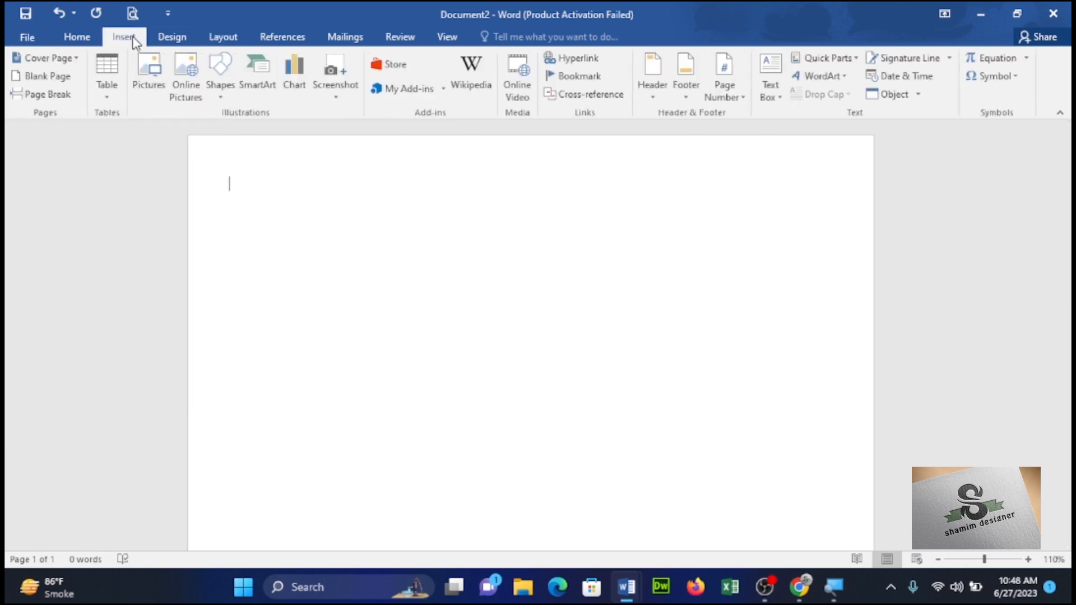
{"action": "left_click", "coordinate": [221, 100]}
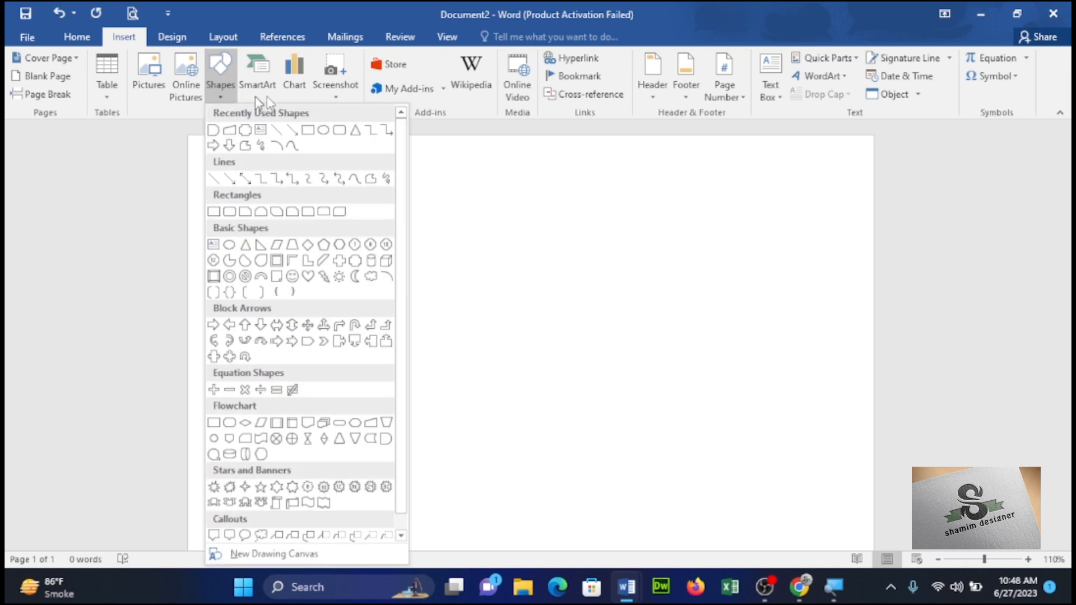
{"action": "left_click", "coordinate": [307, 130]}
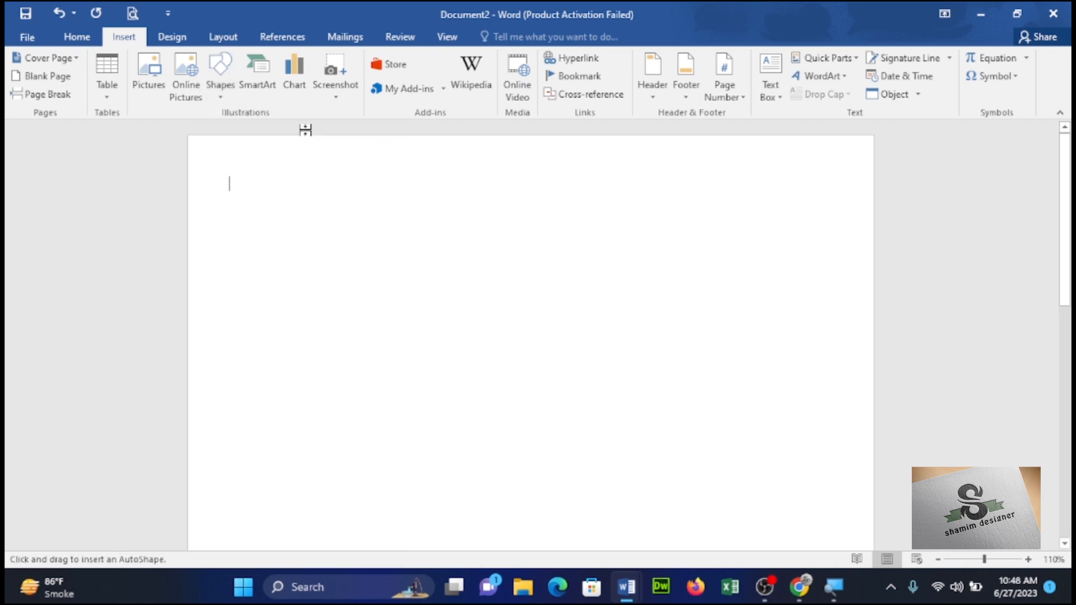
{"action": "left_click_drag", "start_coordinate": [262, 195], "coordinate": [441, 315]}
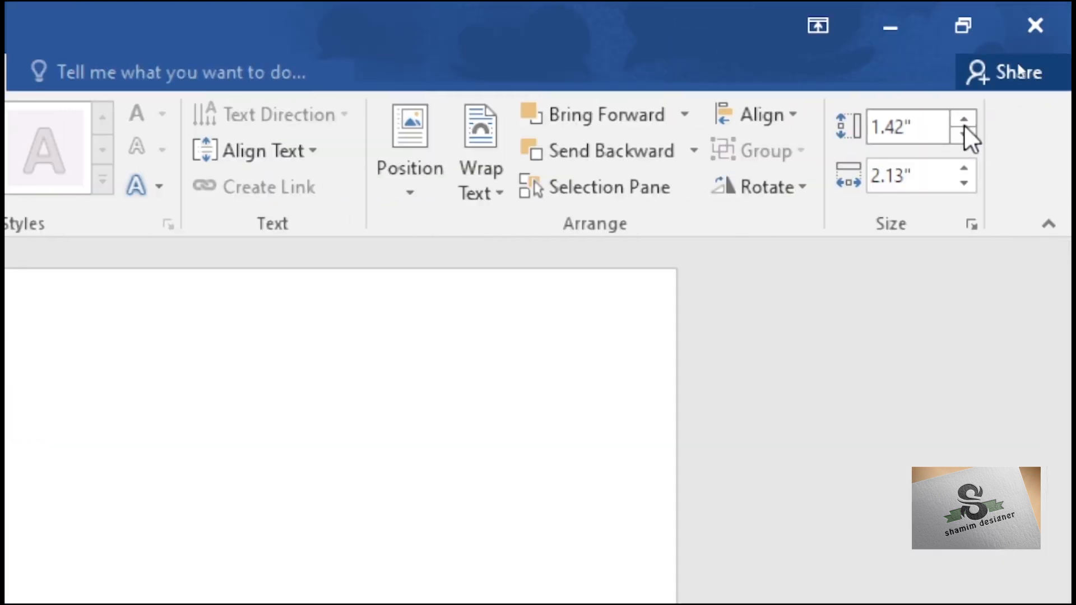
Step: Set the rectangle's height to 2" and its width to 3.5"
{"action": "left_click", "coordinate": [961, 121]}
{"action": "left_click", "coordinate": [961, 121]}
{"action": "left_click", "coordinate": [961, 120]}
{"action": "left_click", "coordinate": [961, 120]}
{"action": "left_click", "coordinate": [961, 120]}
{"action": "left_click", "coordinate": [961, 120]}
{"action": "left_click", "coordinate": [968, 170]}
{"action": "left_click", "coordinate": [969, 170]}
{"action": "left_click", "coordinate": [969, 170]}
{"action": "left_click", "coordinate": [969, 170]}
{"action": "left_click", "coordinate": [968, 170]}
{"action": "left_click", "coordinate": [968, 170]}
{"action": "left_click", "coordinate": [969, 170]}
{"action": "left_click", "coordinate": [969, 169]}
{"action": "left_click", "coordinate": [969, 170]}
{"action": "left_click", "coordinate": [968, 170]}
{"action": "left_click", "coordinate": [968, 170]}
{"action": "left_click", "coordinate": [968, 170]}
{"action": "left_click", "coordinate": [968, 170]}
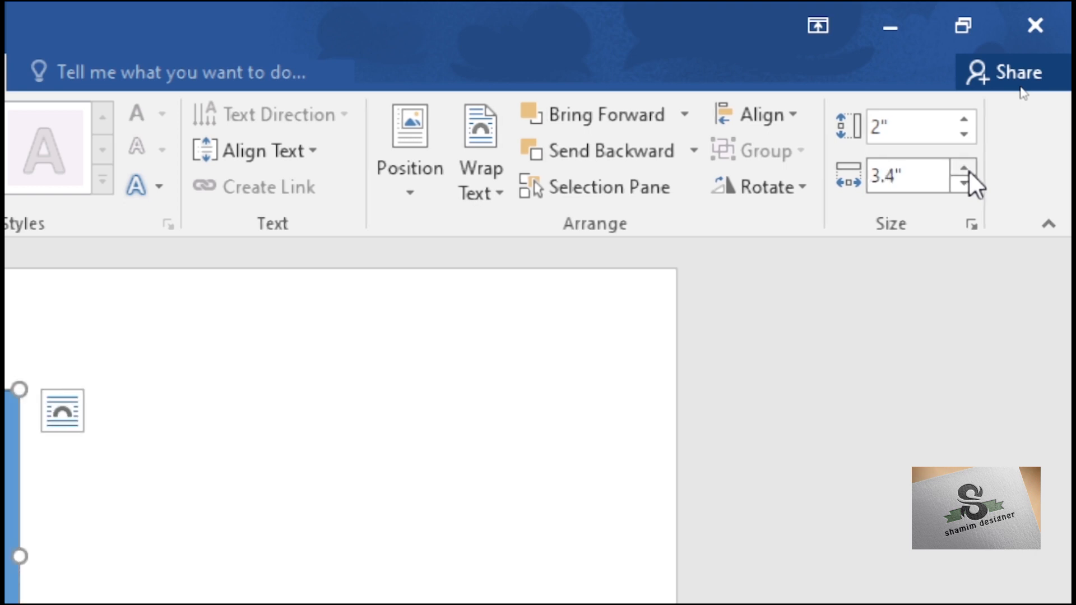
{"action": "left_click", "coordinate": [969, 170]}
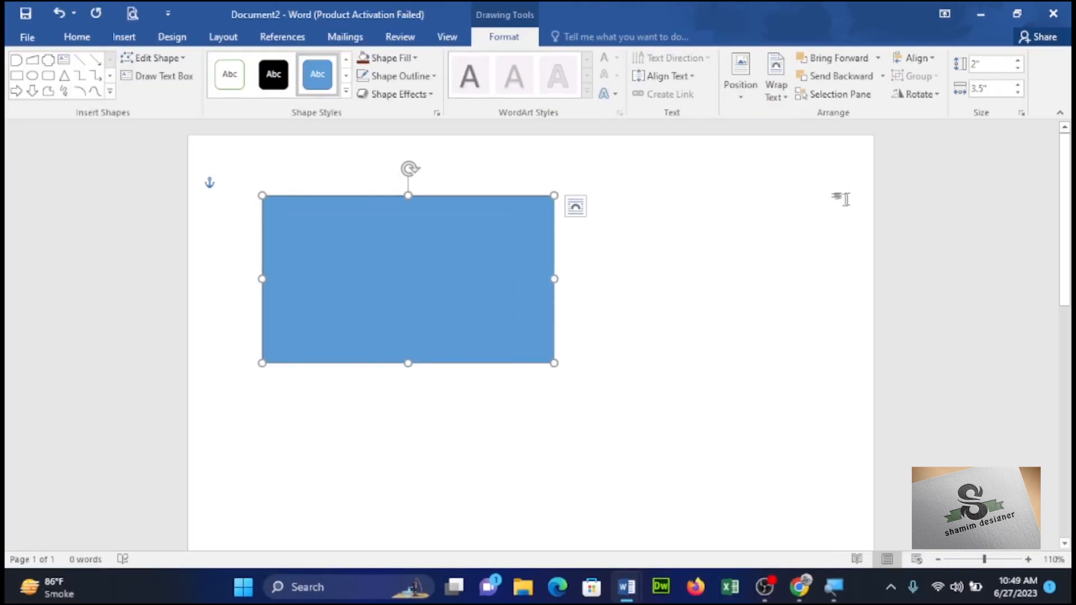
Step: Move the card rectangle to the horizontal middle of the page and fill it with white
{"action": "left_click_drag", "start_coordinate": [499, 291], "coordinate": [618, 336]}
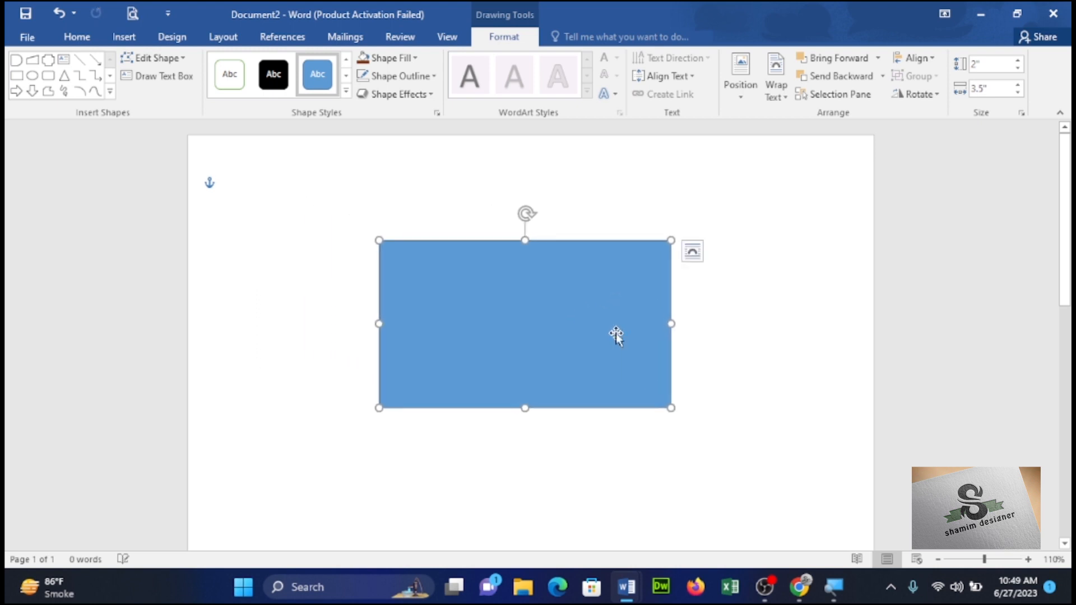
{"action": "left_click", "coordinate": [1029, 560]}
{"action": "left_click", "coordinate": [1029, 560]}
{"action": "left_click", "coordinate": [1029, 559]}
{"action": "left_click", "coordinate": [1029, 560]}
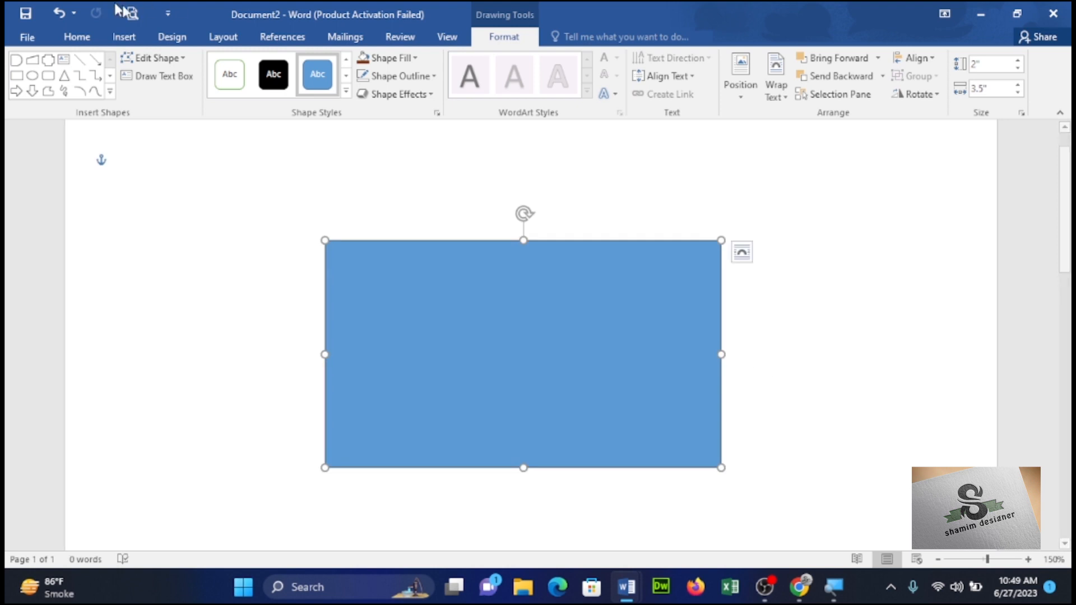
{"action": "left_click", "coordinate": [386, 61]}
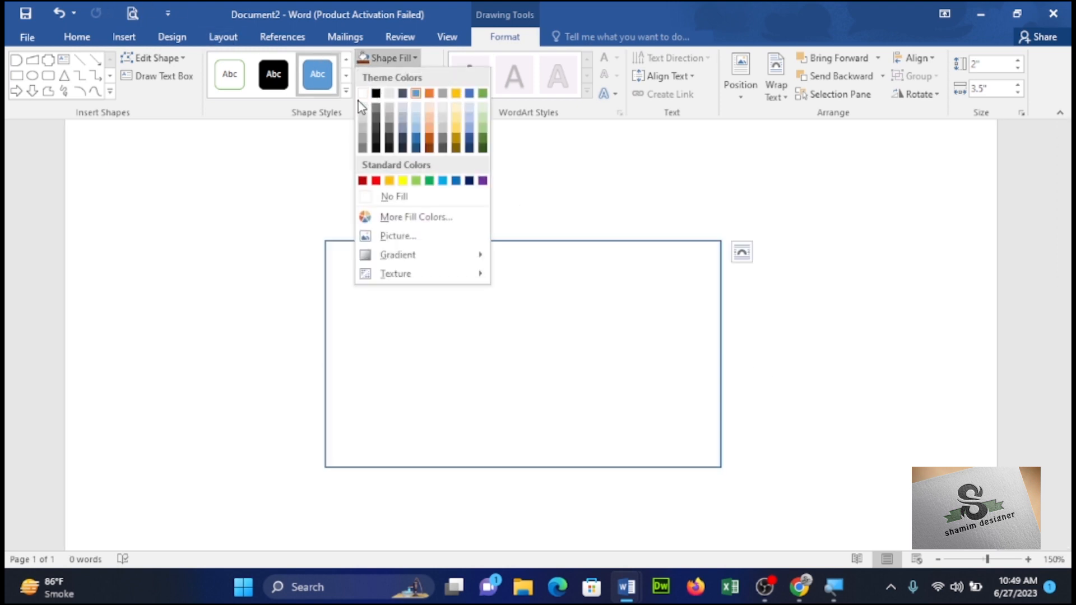
{"action": "left_click", "coordinate": [363, 93]}
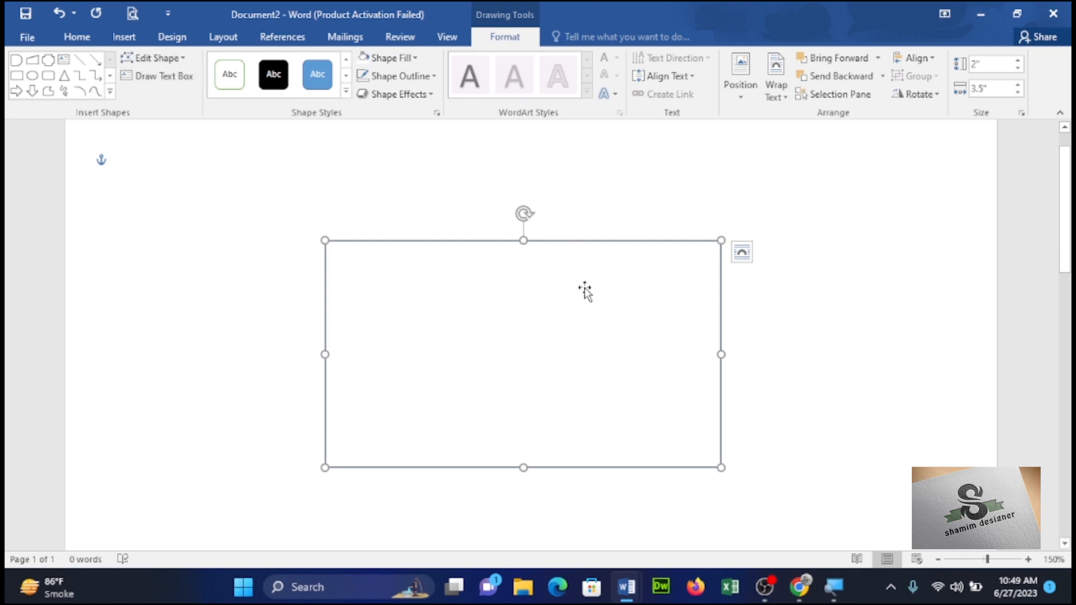
Step: Duplicate the white card rectangle and align the copy exactly over the original
{"action": "key", "text": "ctrl"}
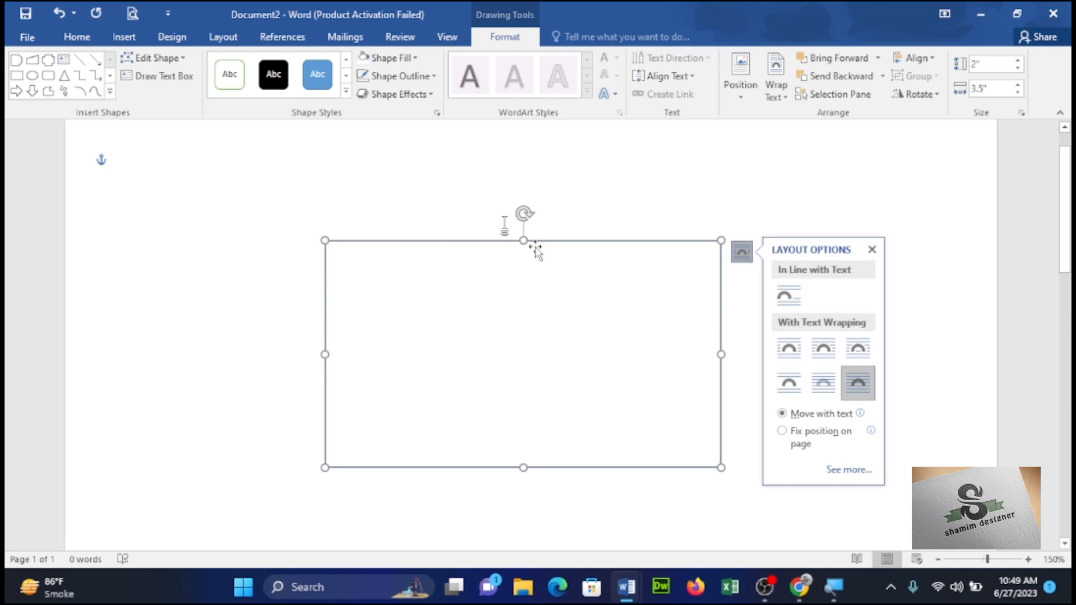
{"action": "left_click", "coordinate": [84, 38]}
{"action": "left_click", "coordinate": [27, 72]}
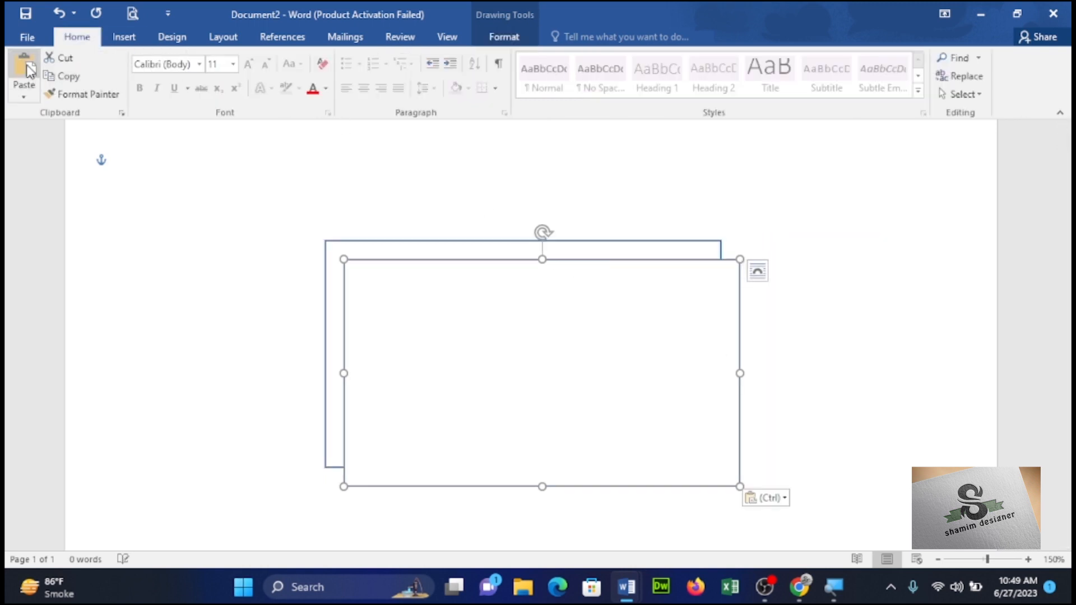
{"action": "left_click_drag", "start_coordinate": [553, 298], "coordinate": [537, 277]}
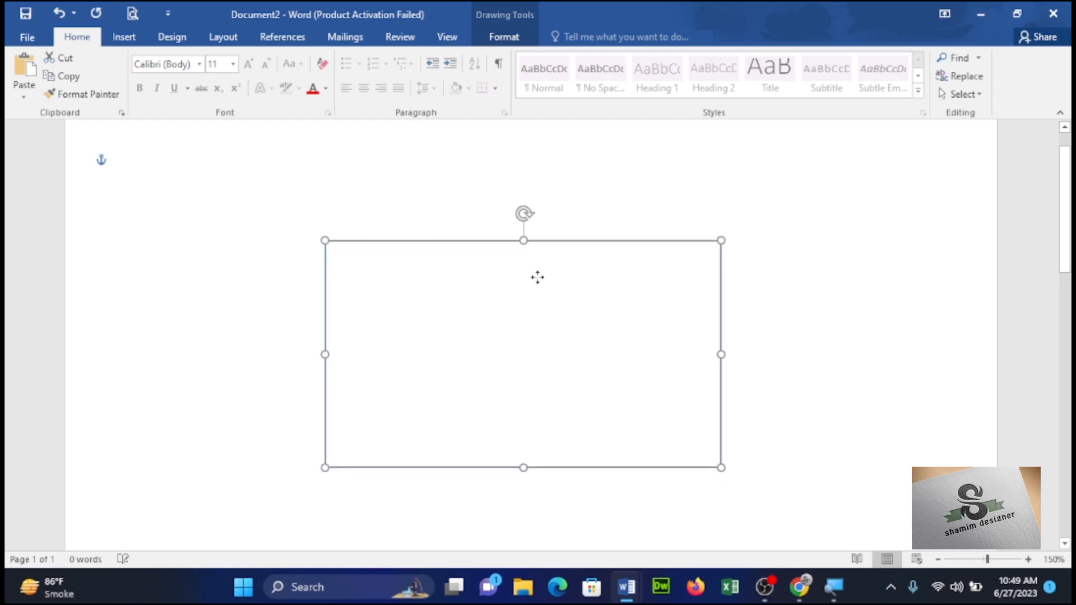
Step: Shorten the copied rectangle from its upper edge to a strip about 0.56" high along the card's bottom
{"action": "left_click_drag", "start_coordinate": [523, 241], "coordinate": [533, 396]}
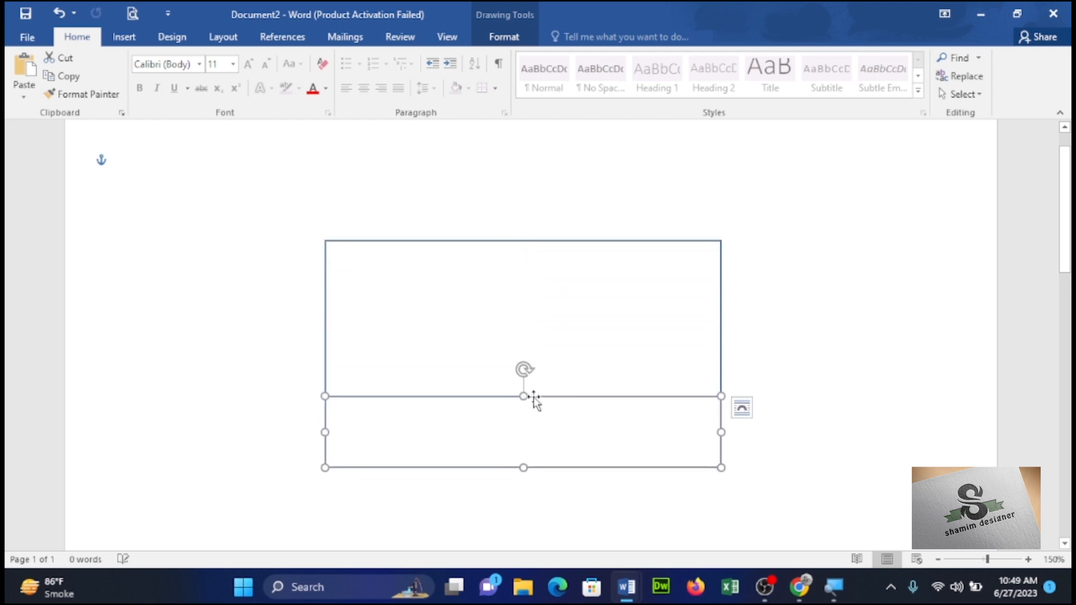
{"action": "left_click", "coordinate": [497, 39]}
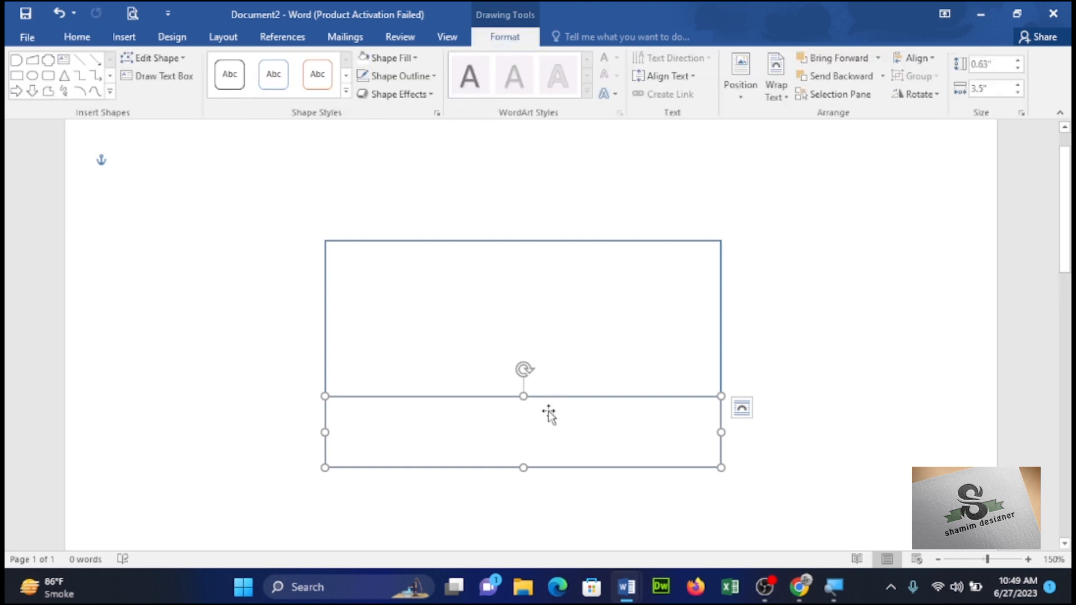
{"action": "left_click_drag", "start_coordinate": [522, 396], "coordinate": [523, 404]}
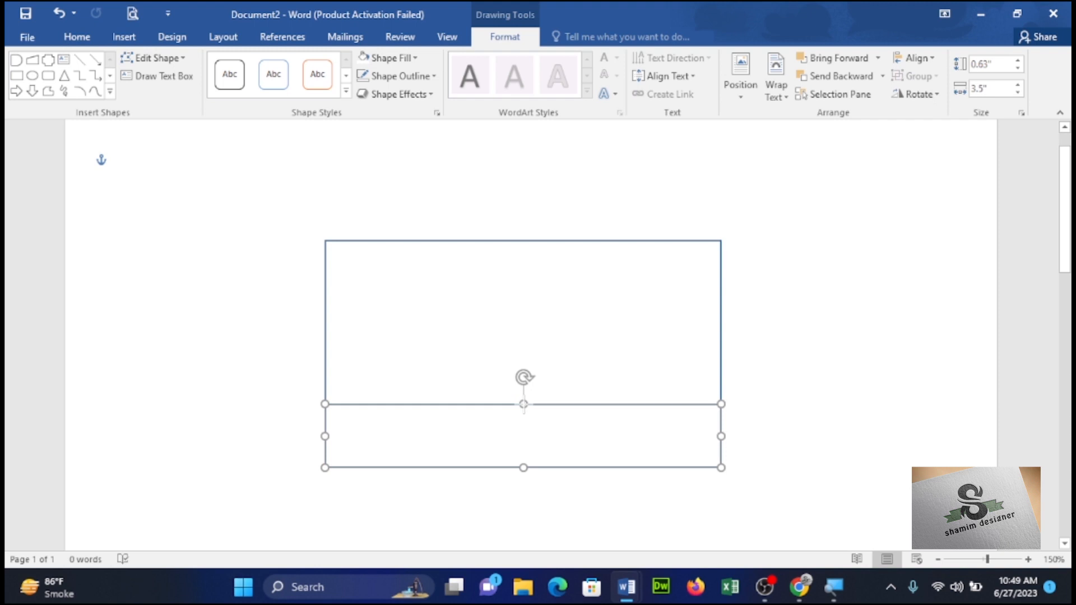
Step: Apply a linear gradient fill in dark blue and blue to the bottom strip
{"action": "left_click", "coordinate": [402, 61]}
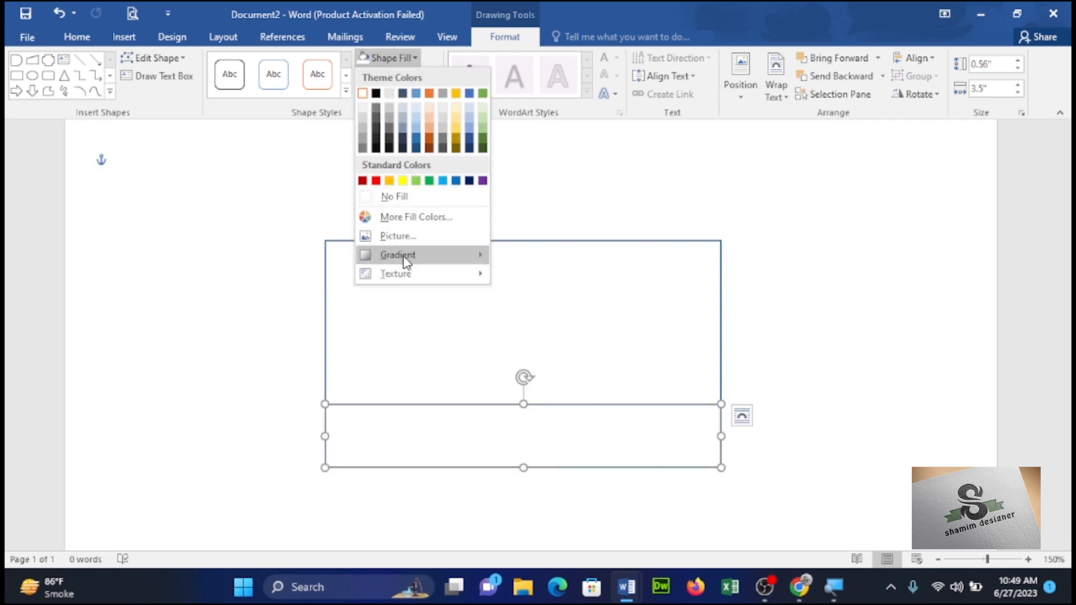
{"action": "mouse_move", "coordinate": [404, 257]}
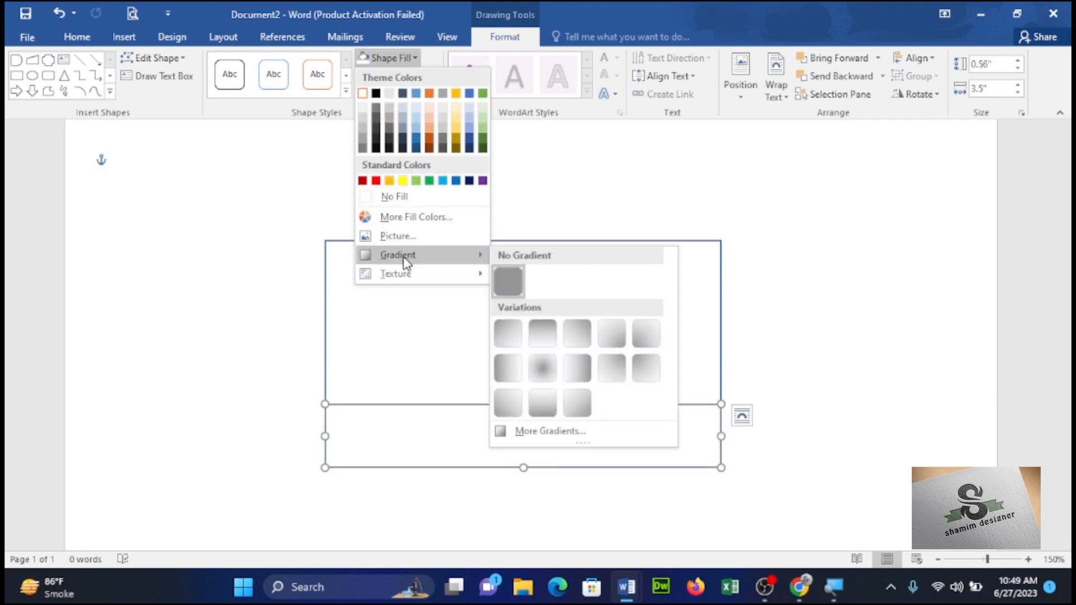
{"action": "left_click", "coordinate": [550, 431]}
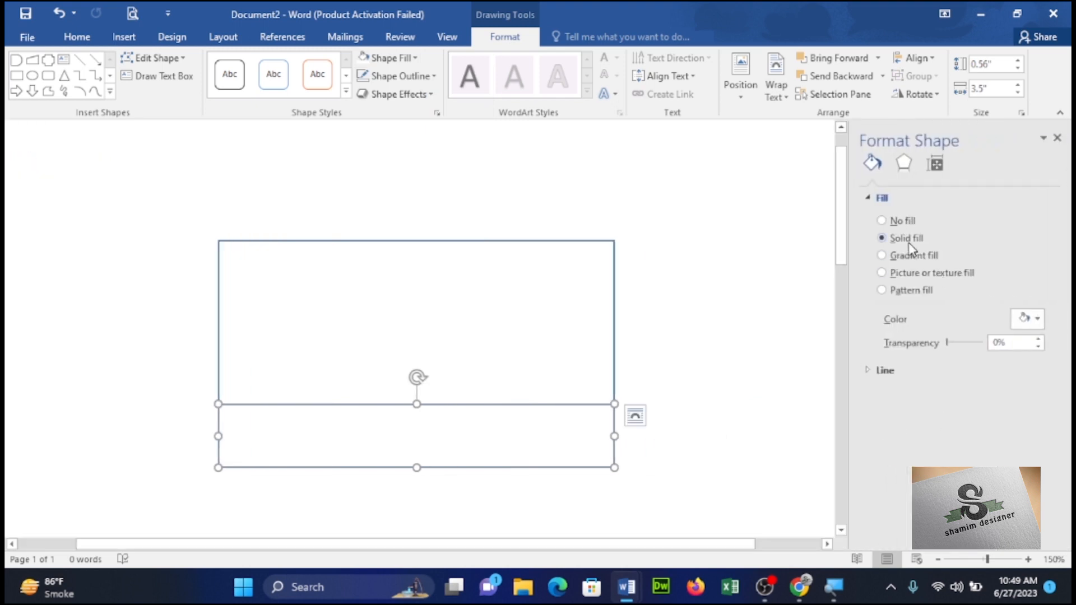
{"action": "left_click", "coordinate": [909, 256]}
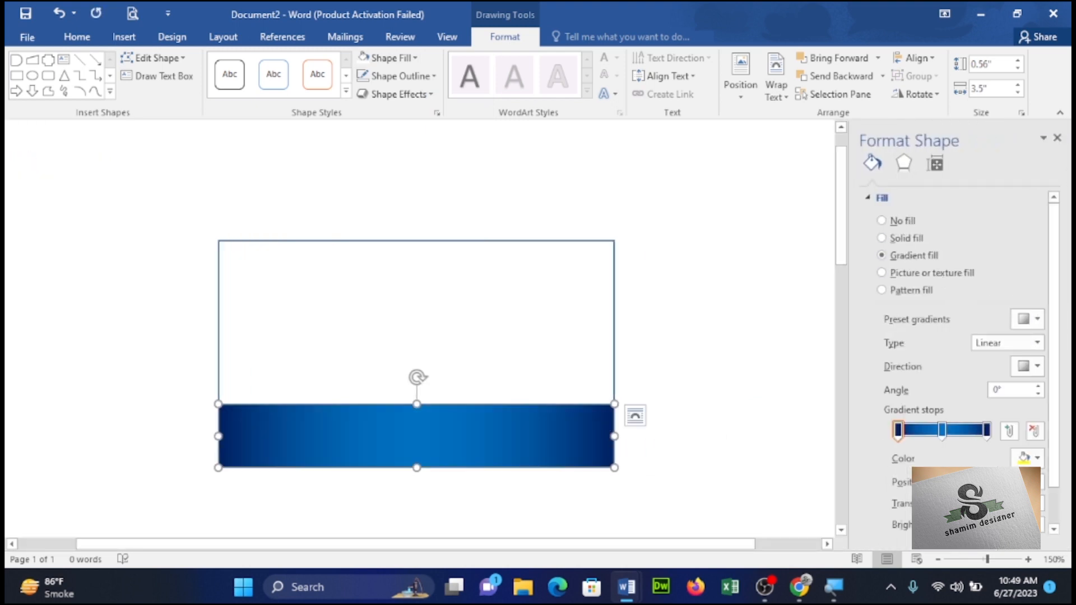
Step: Try yellow on the middle gradient stop of the strip, and set that stop back to standard blue
{"action": "left_click", "coordinate": [944, 430]}
{"action": "left_click", "coordinate": [1037, 459]}
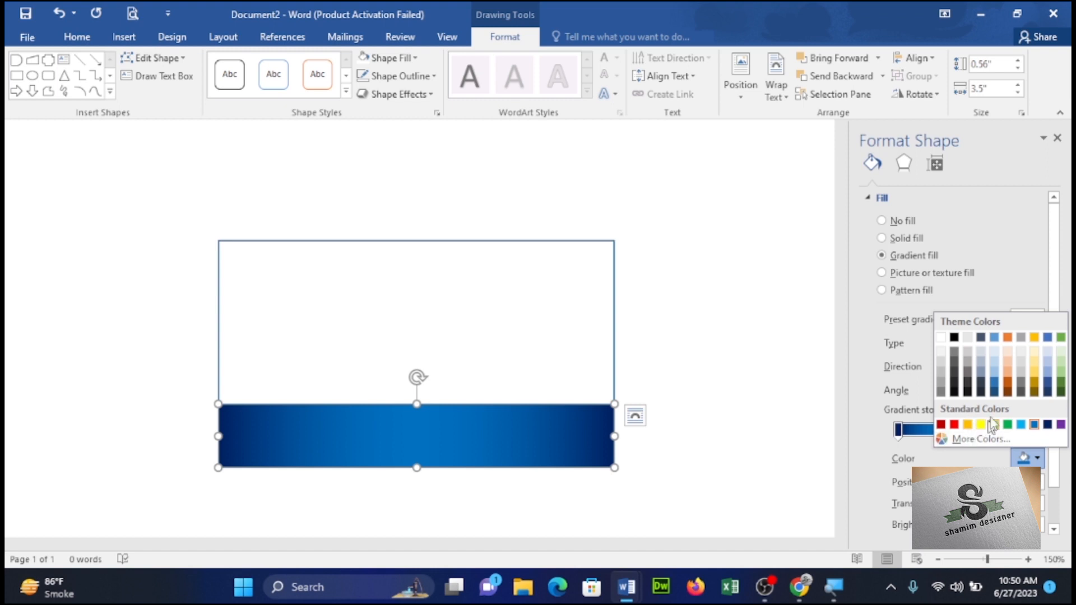
{"action": "left_click", "coordinate": [980, 425]}
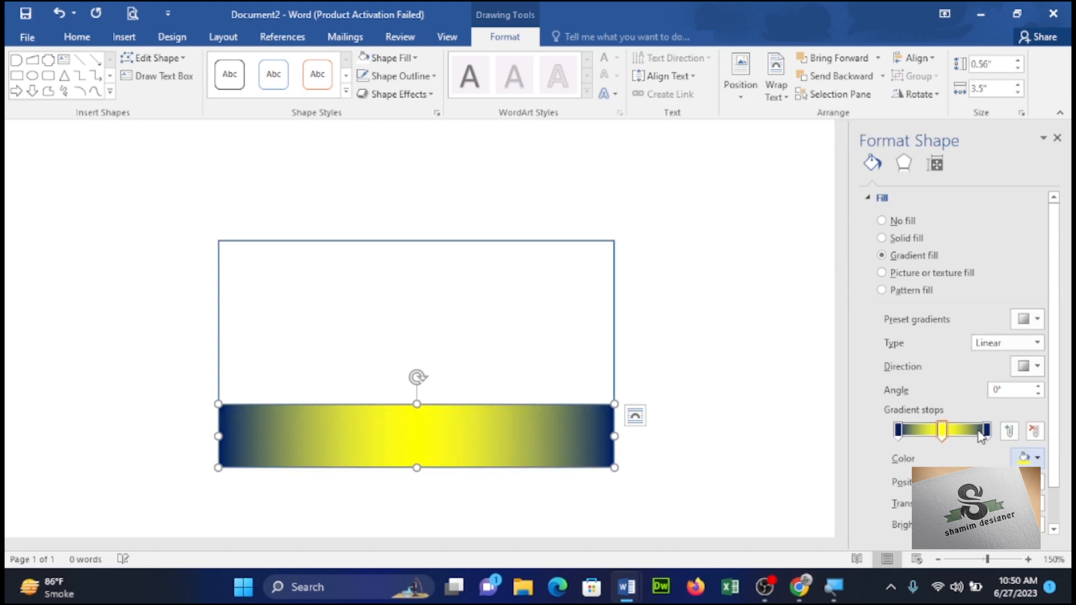
{"action": "left_click", "coordinate": [945, 435]}
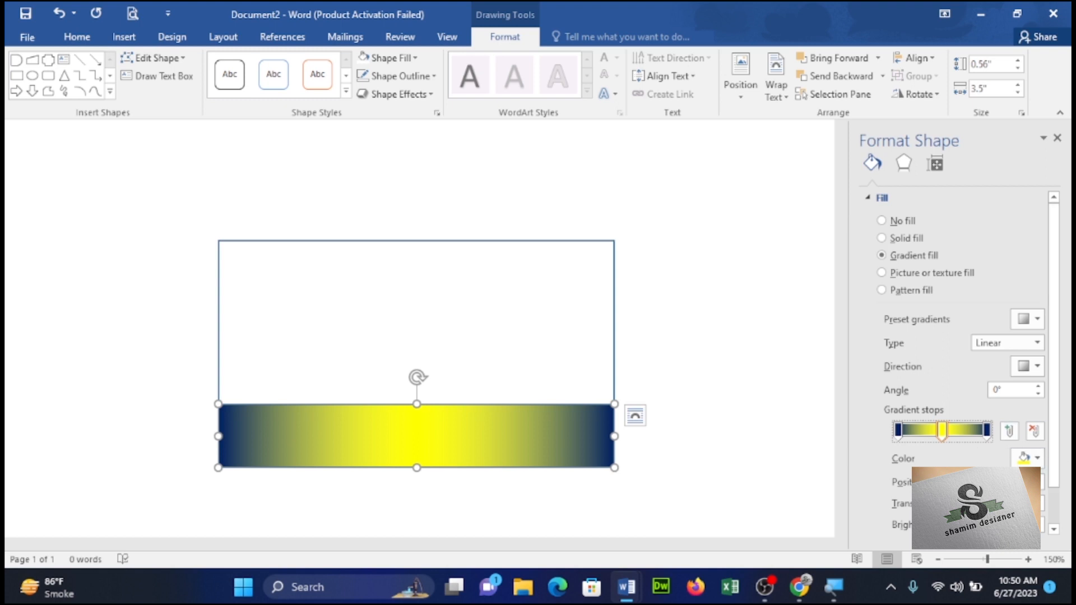
{"action": "left_click", "coordinate": [1030, 458]}
{"action": "left_click", "coordinate": [1034, 424]}
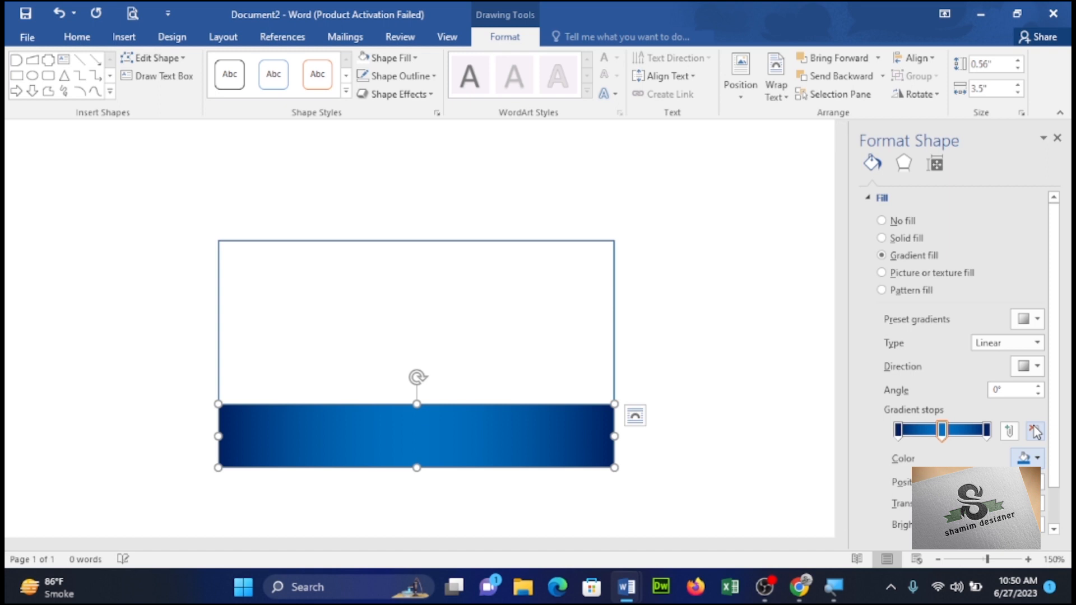
Step: Edit the blue strip's points to bend its upper edge into a wave cresting on the left, making the shape about 0.79" high
{"action": "left_click", "coordinate": [1057, 139]}
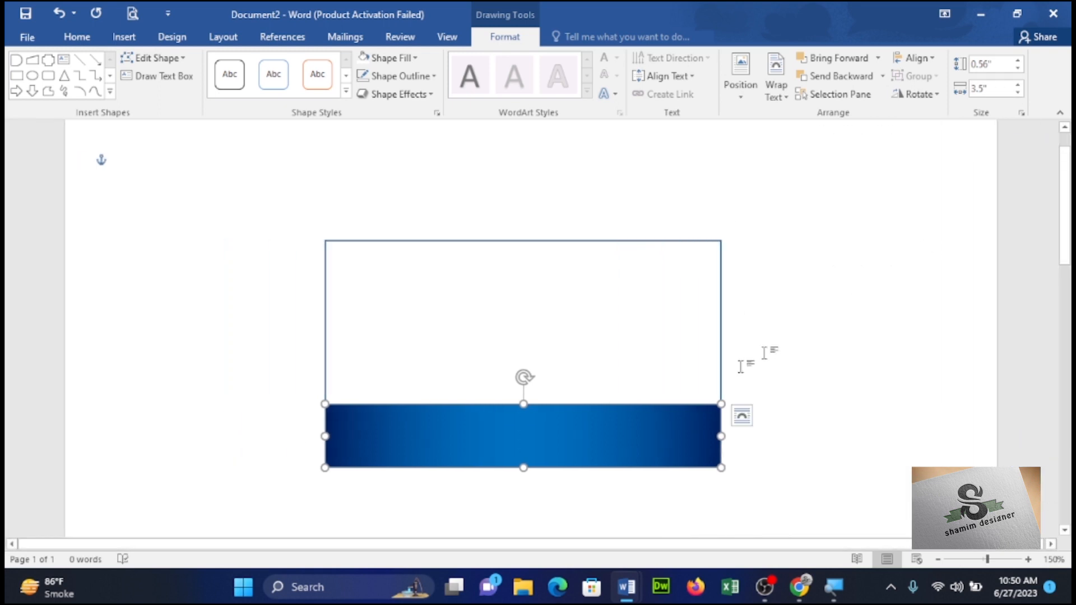
{"action": "left_click", "coordinate": [174, 57]}
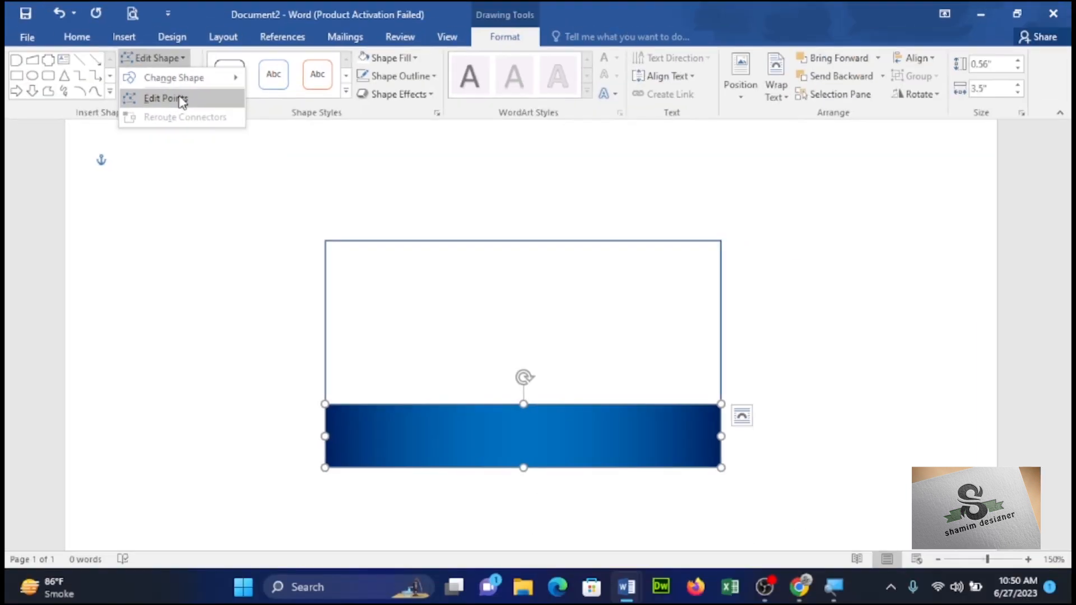
{"action": "left_click", "coordinate": [180, 99]}
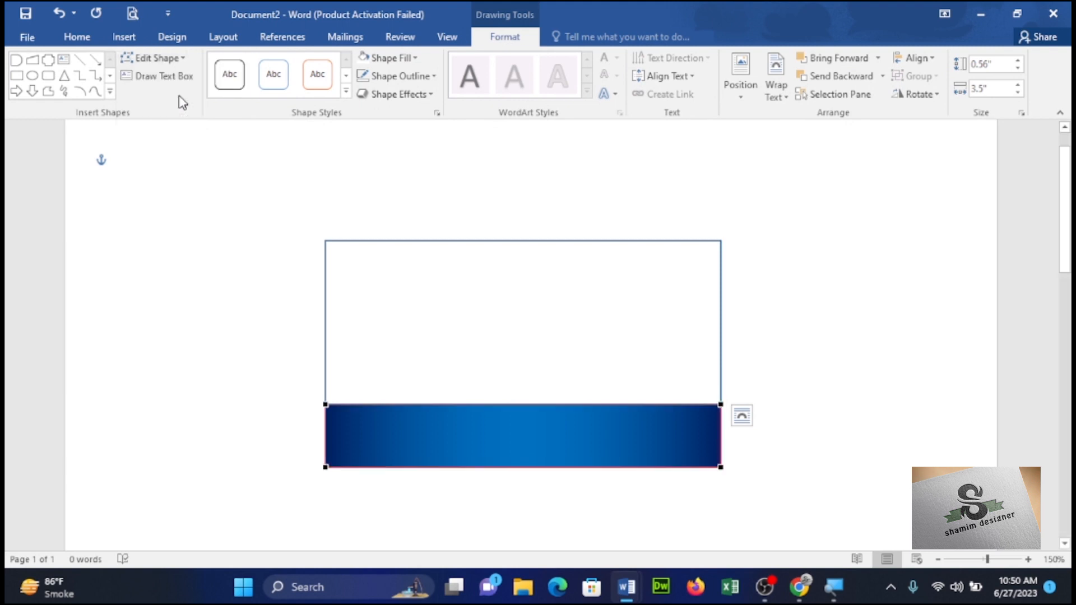
{"action": "left_click", "coordinate": [722, 404]}
{"action": "left_click_drag", "start_coordinate": [588, 406], "coordinate": [577, 371]}
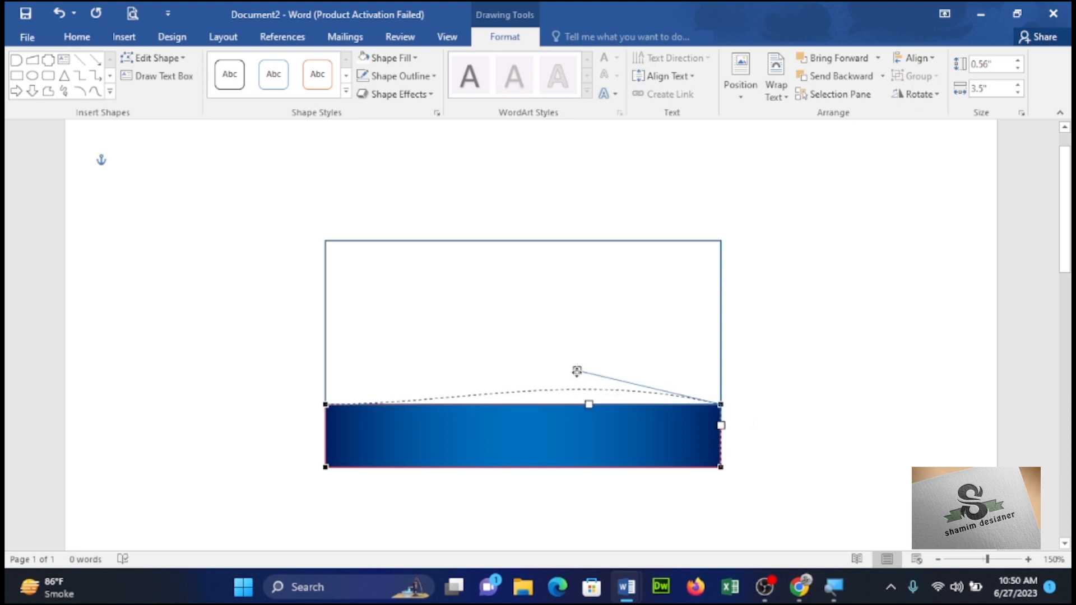
{"action": "left_click_drag", "start_coordinate": [577, 371], "coordinate": [578, 420]}
{"action": "left_click_drag", "start_coordinate": [580, 433], "coordinate": [588, 403]}
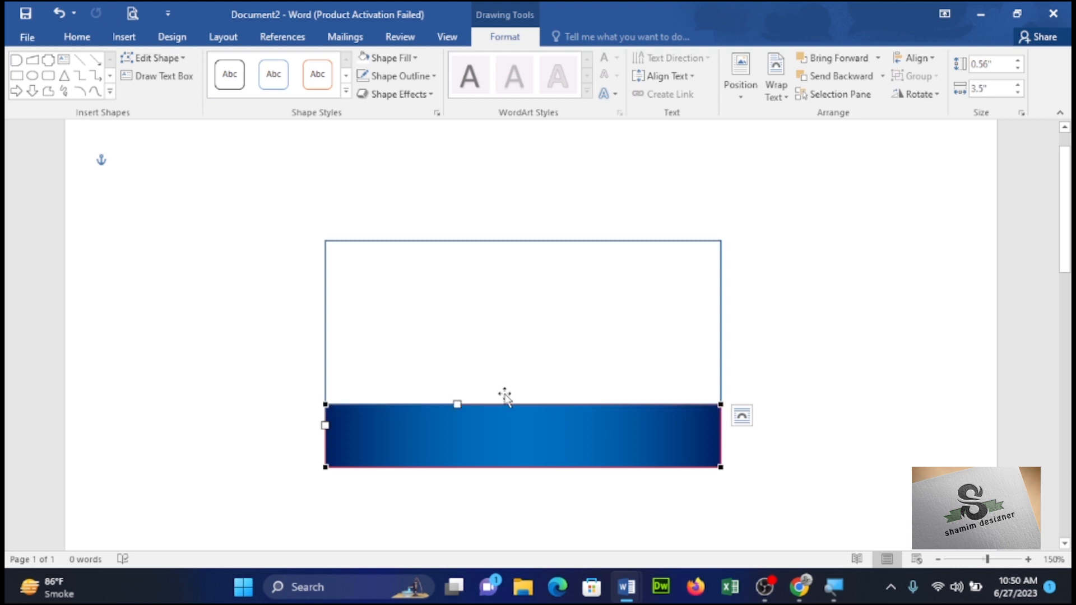
{"action": "left_click_drag", "start_coordinate": [459, 406], "coordinate": [451, 364]}
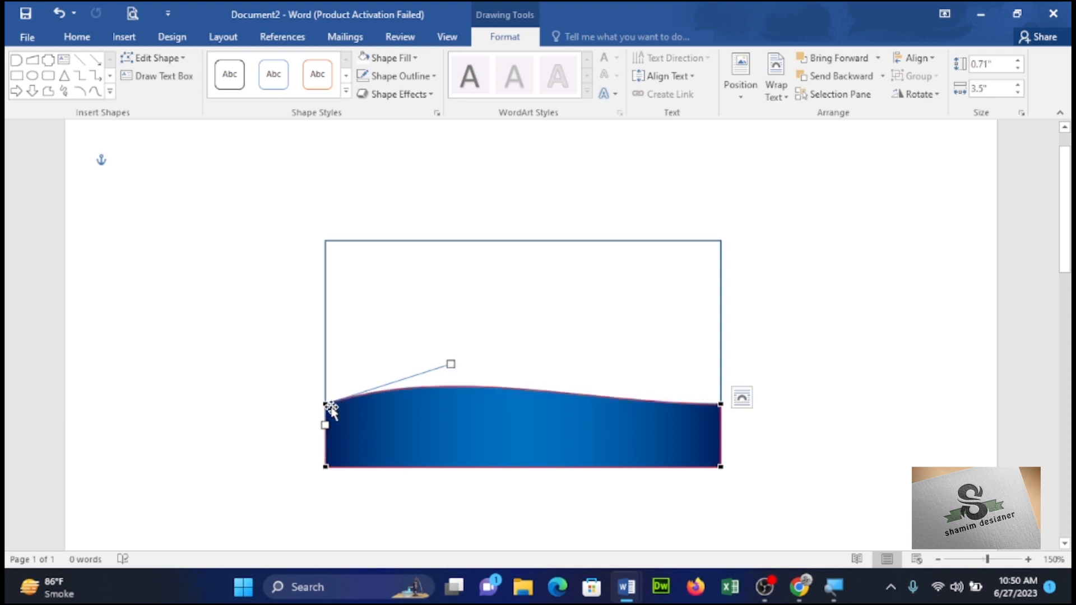
{"action": "left_click_drag", "start_coordinate": [328, 407], "coordinate": [326, 393]}
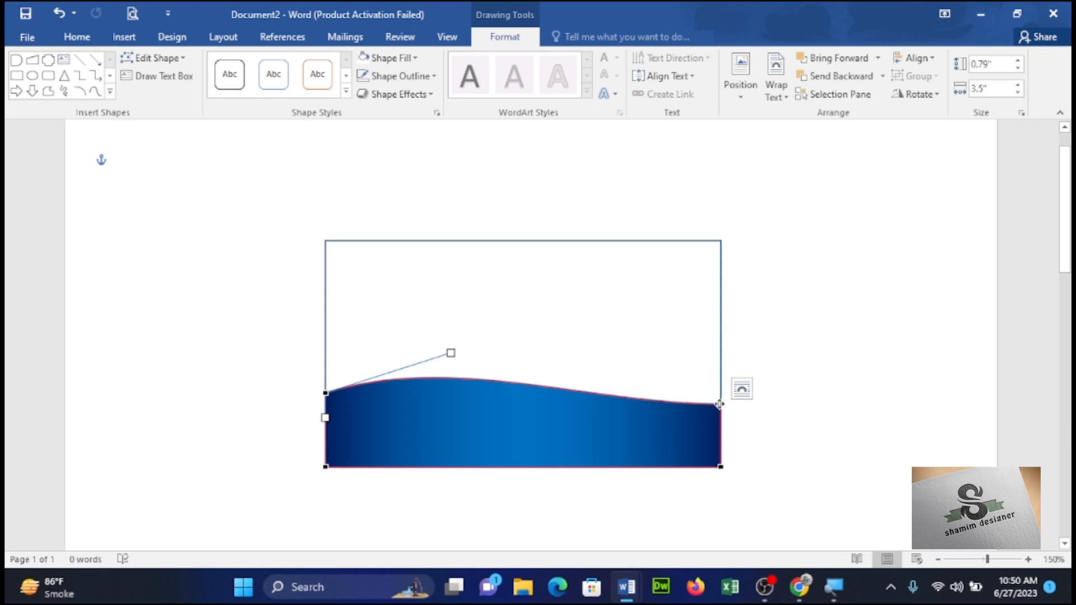
{"action": "left_click", "coordinate": [620, 434]}
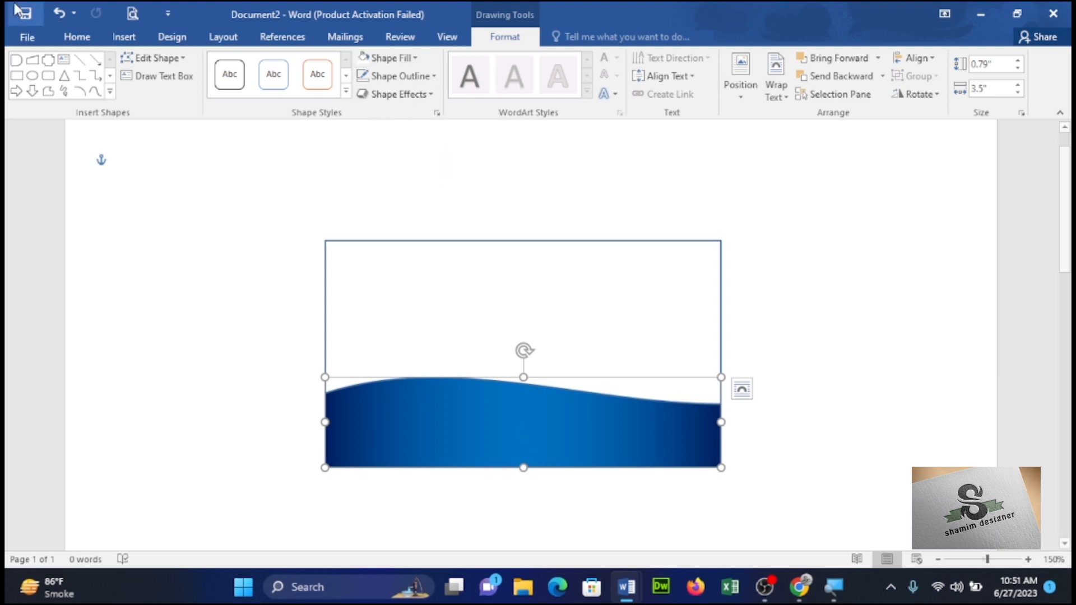
Step: Duplicate the blue wave shape, fill the copy white and align it exactly over the original
{"action": "left_click", "coordinate": [77, 37]}
{"action": "left_click", "coordinate": [62, 76]}
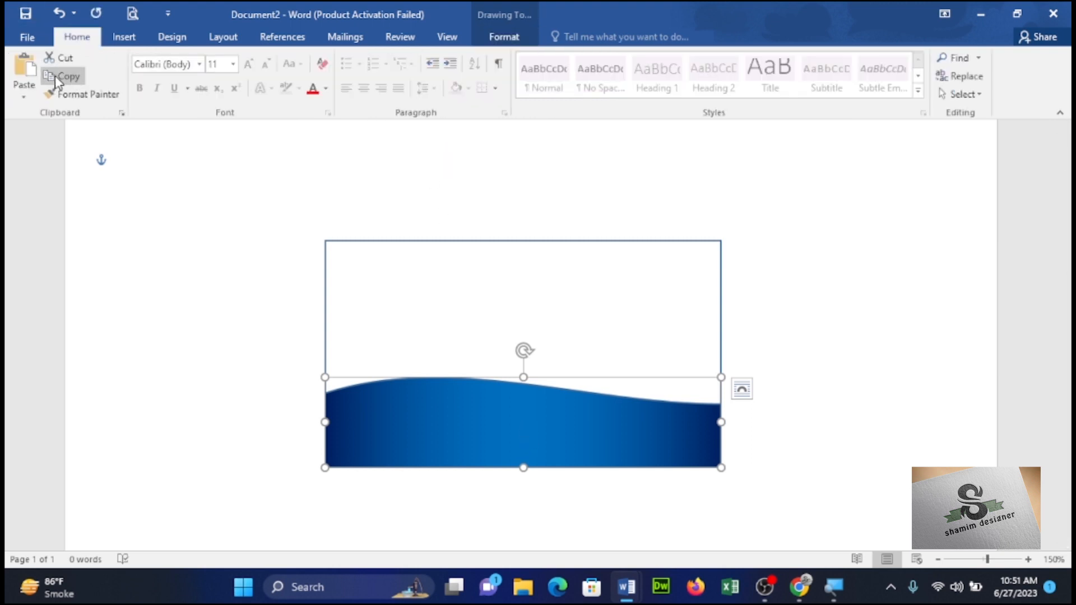
{"action": "left_click", "coordinate": [29, 70]}
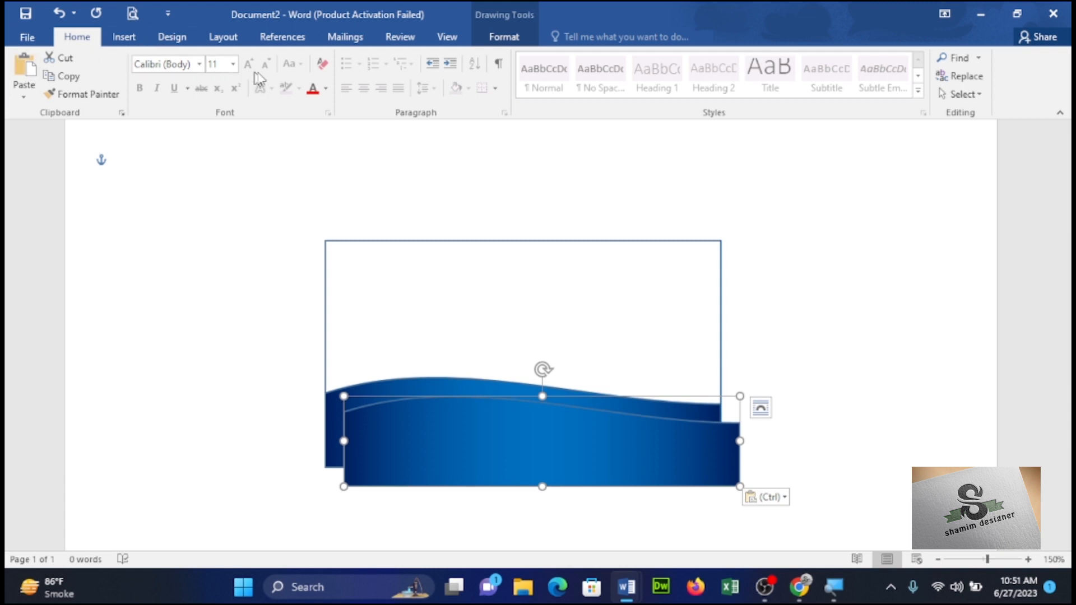
{"action": "left_click", "coordinate": [506, 38]}
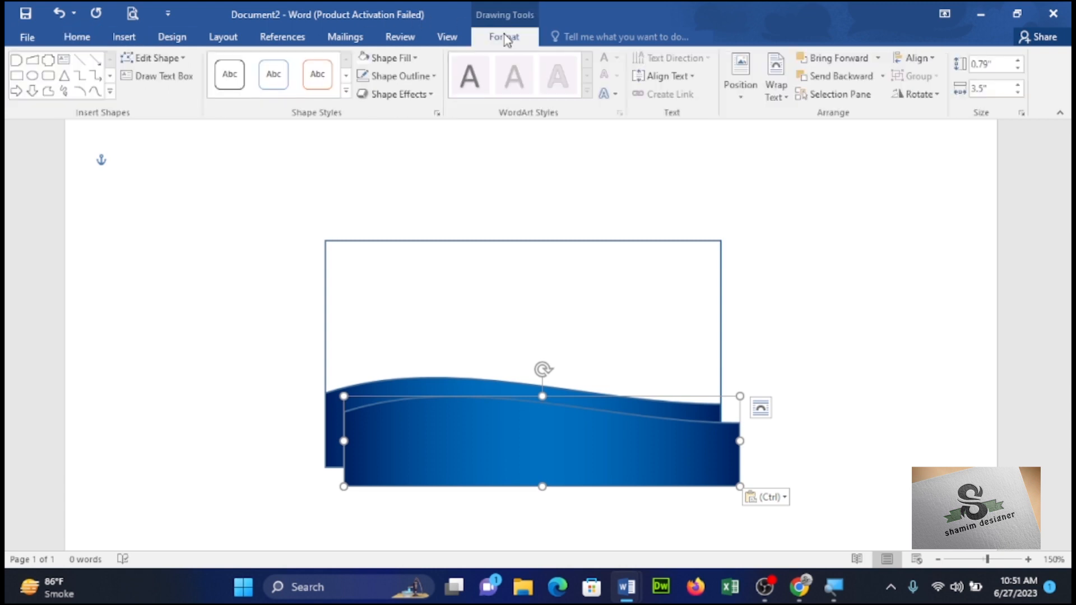
{"action": "left_click", "coordinate": [393, 59]}
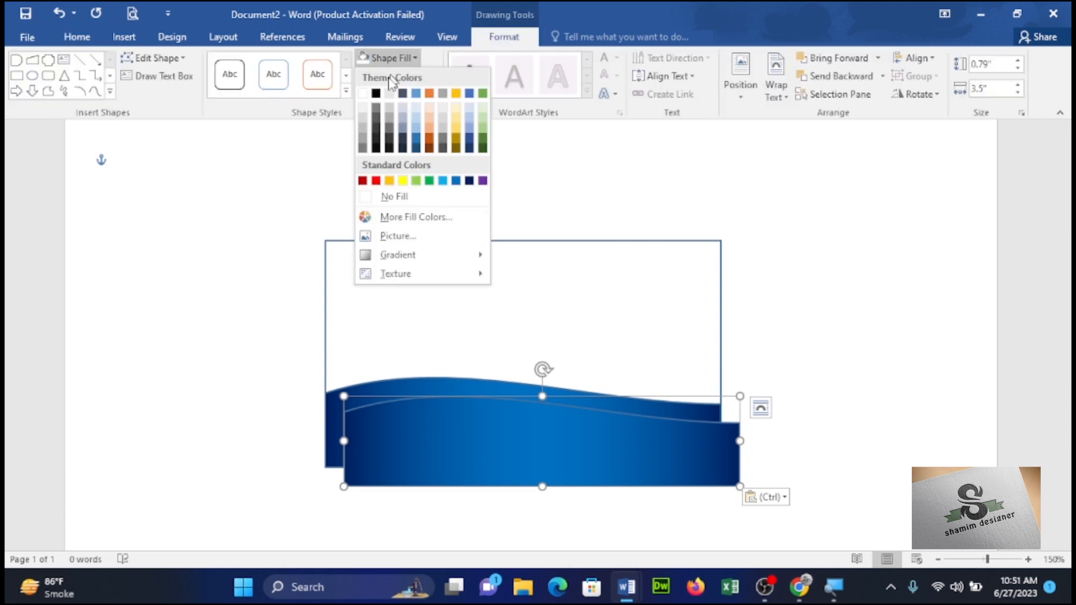
{"action": "left_click", "coordinate": [364, 93]}
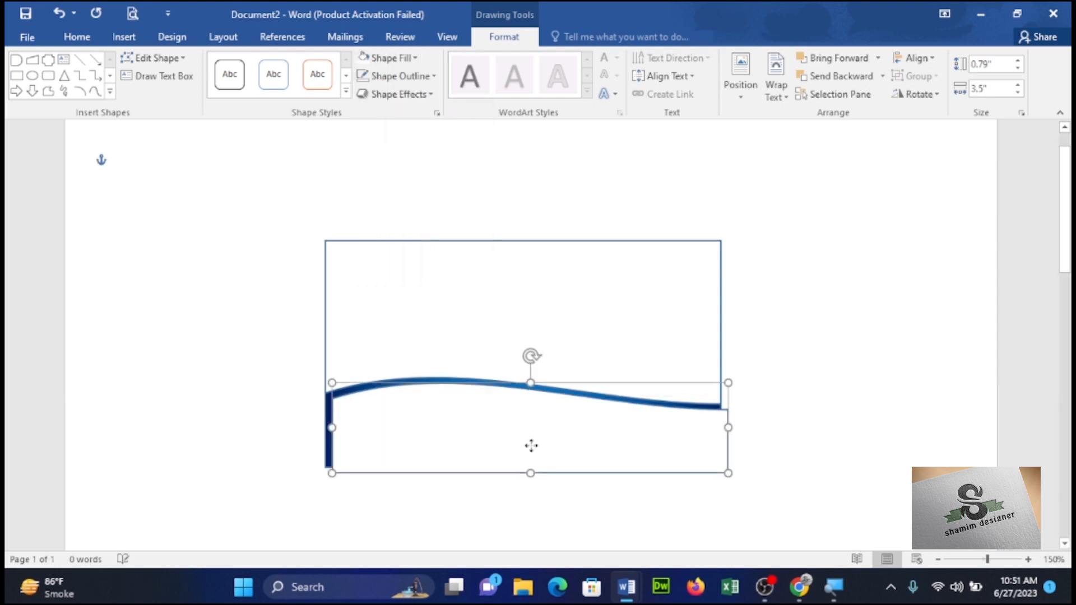
{"action": "left_click_drag", "start_coordinate": [530, 443], "coordinate": [525, 441]}
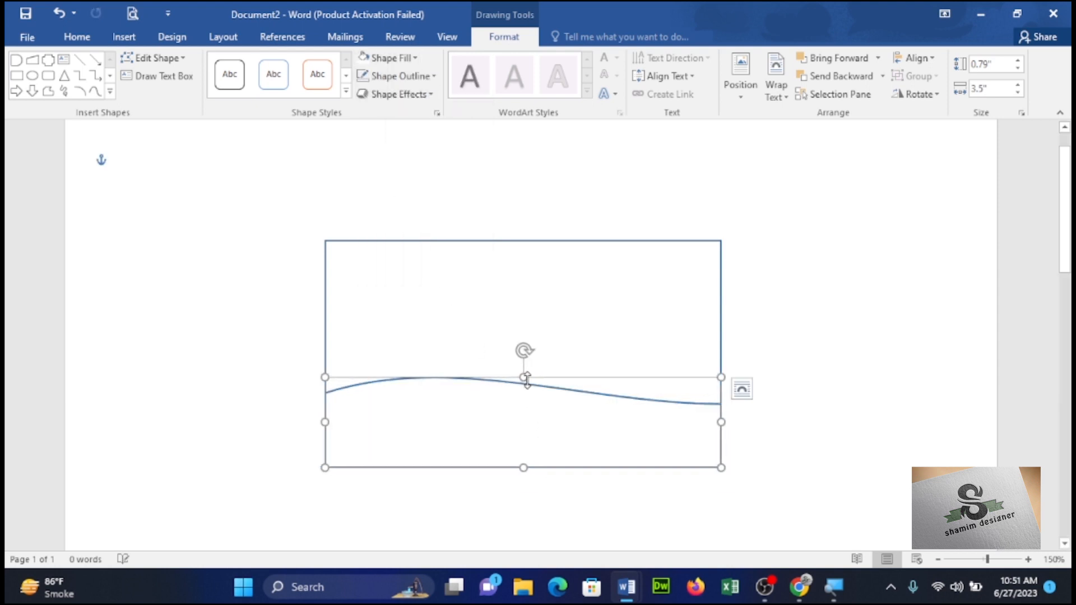
Step: Stretch the white wave upward to about 0.85" high and send it behind the blue wave
{"action": "left_click_drag", "start_coordinate": [524, 378], "coordinate": [523, 364]}
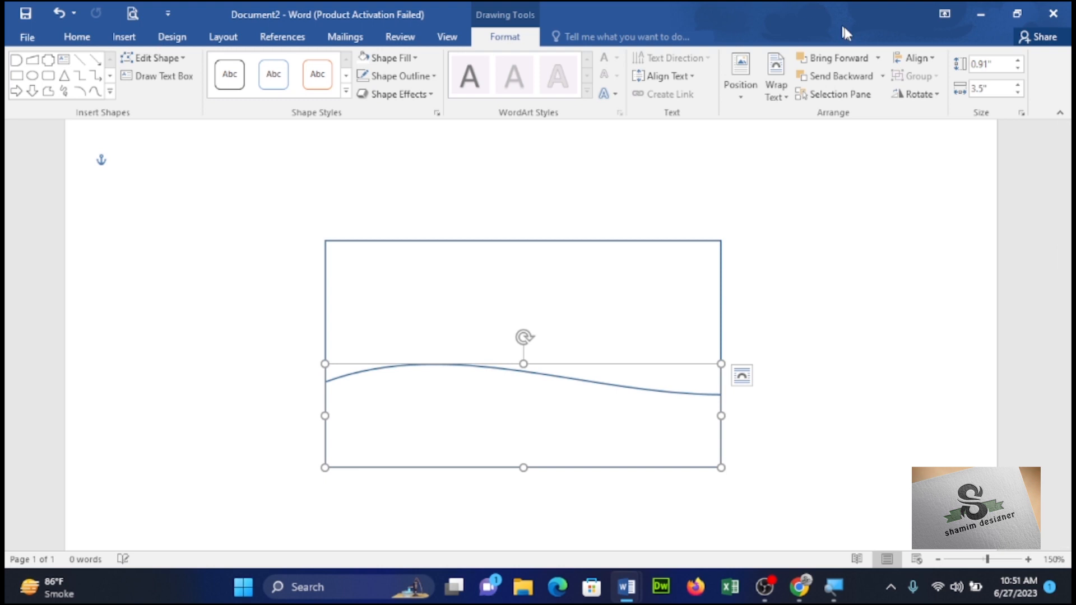
{"action": "left_click", "coordinate": [841, 76]}
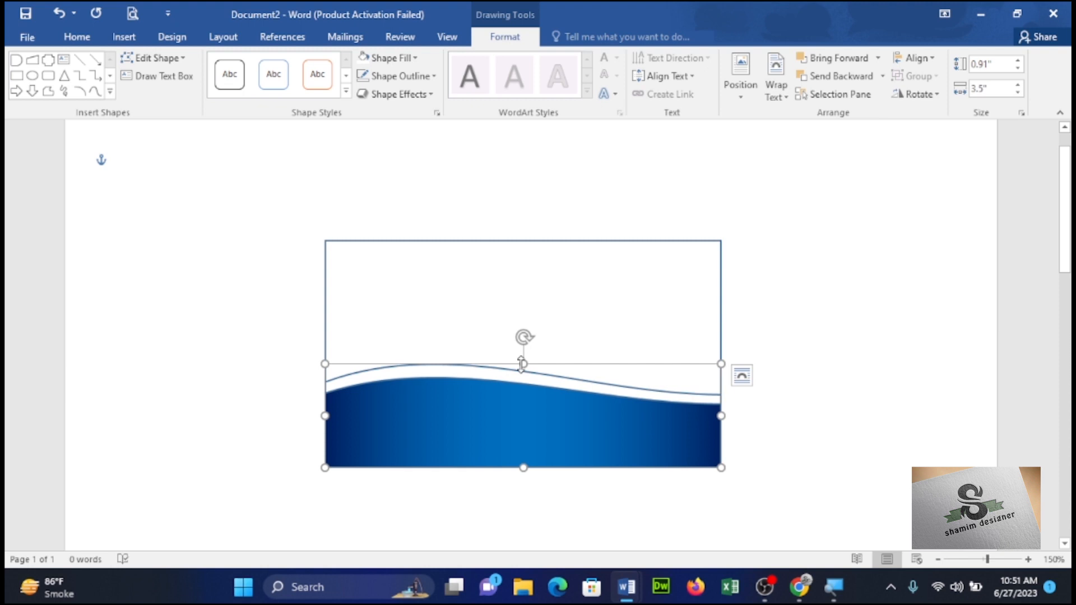
{"action": "left_click_drag", "start_coordinate": [521, 364], "coordinate": [522, 370]}
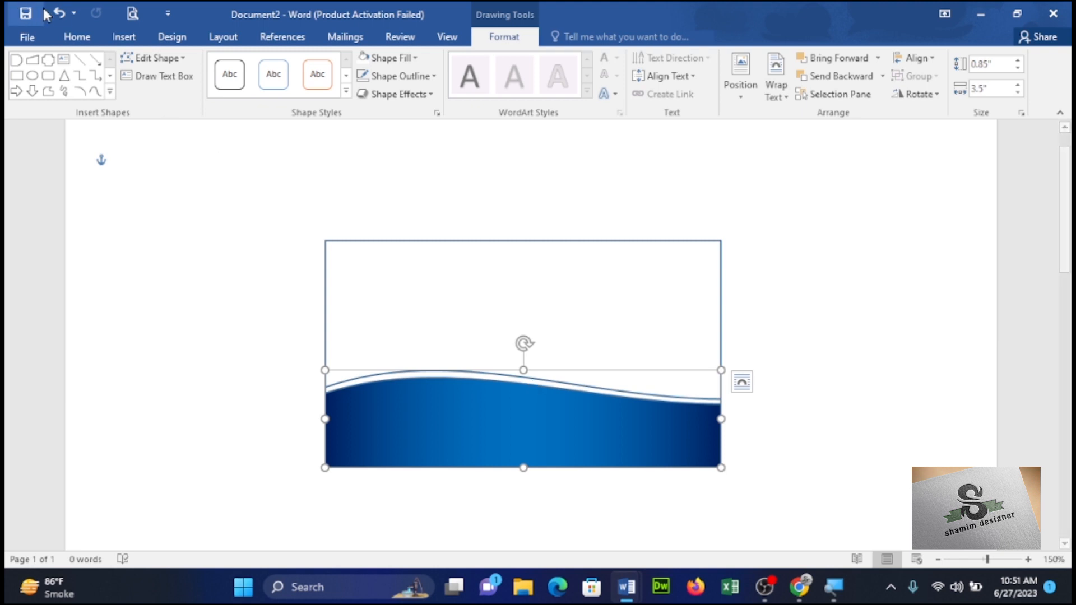
Step: Duplicate the white wave, fill the copy with the darkest orange theme shade and align it exactly over the white one
{"action": "left_click", "coordinate": [76, 37]}
{"action": "left_click", "coordinate": [78, 79]}
{"action": "left_click", "coordinate": [24, 67]}
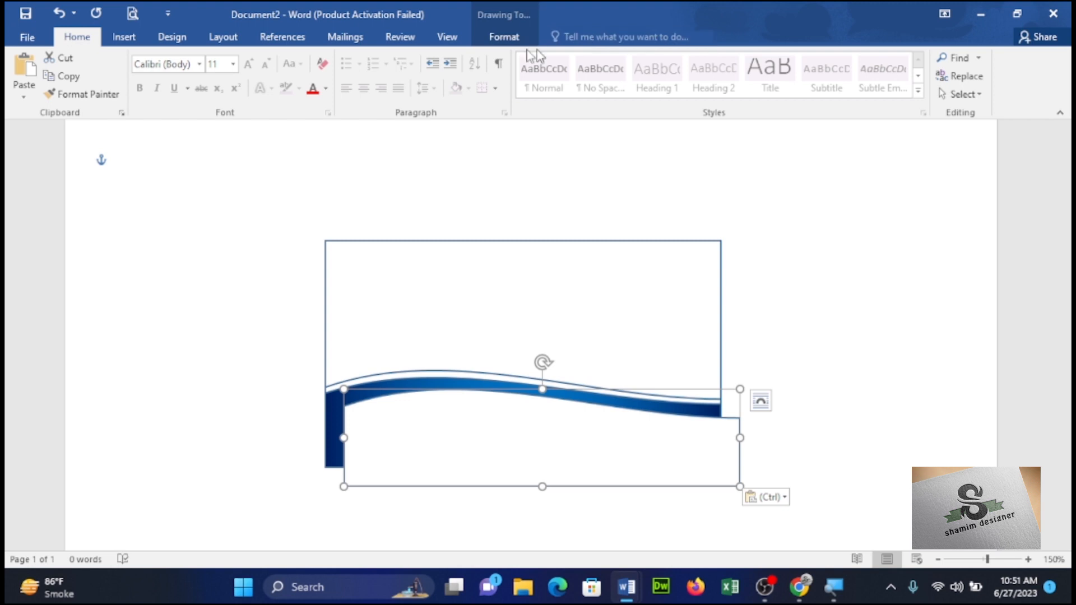
{"action": "left_click", "coordinate": [503, 36]}
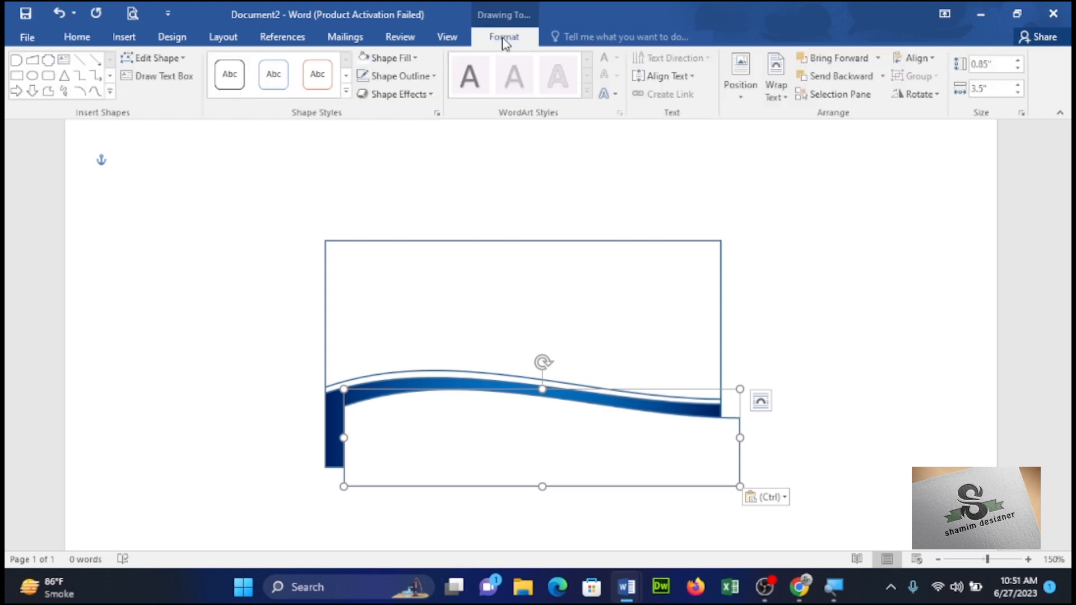
{"action": "left_click", "coordinate": [413, 58]}
{"action": "left_click", "coordinate": [429, 148]}
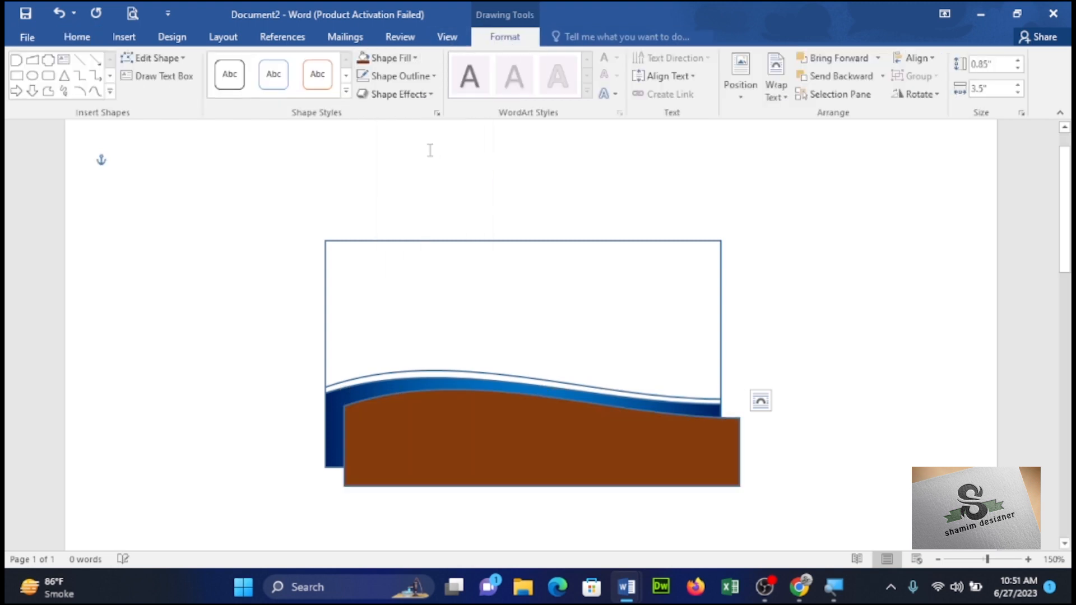
{"action": "left_click_drag", "start_coordinate": [528, 439], "coordinate": [524, 426]}
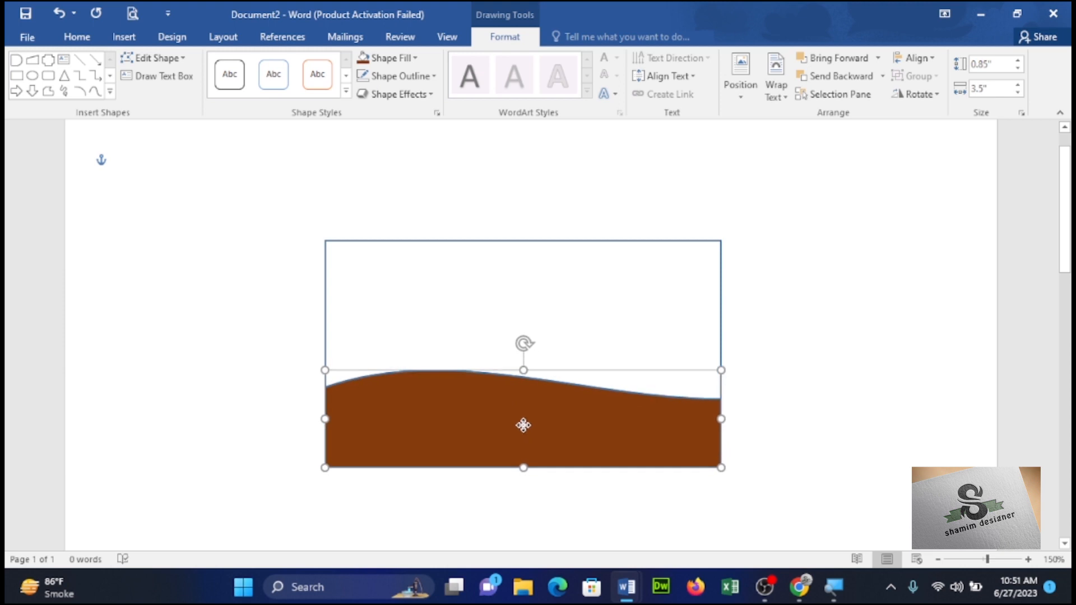
Step: Stretch the brown wave upward to about 0.99" high and send it behind the white and blue waves
{"action": "left_click_drag", "start_coordinate": [524, 371], "coordinate": [524, 354]}
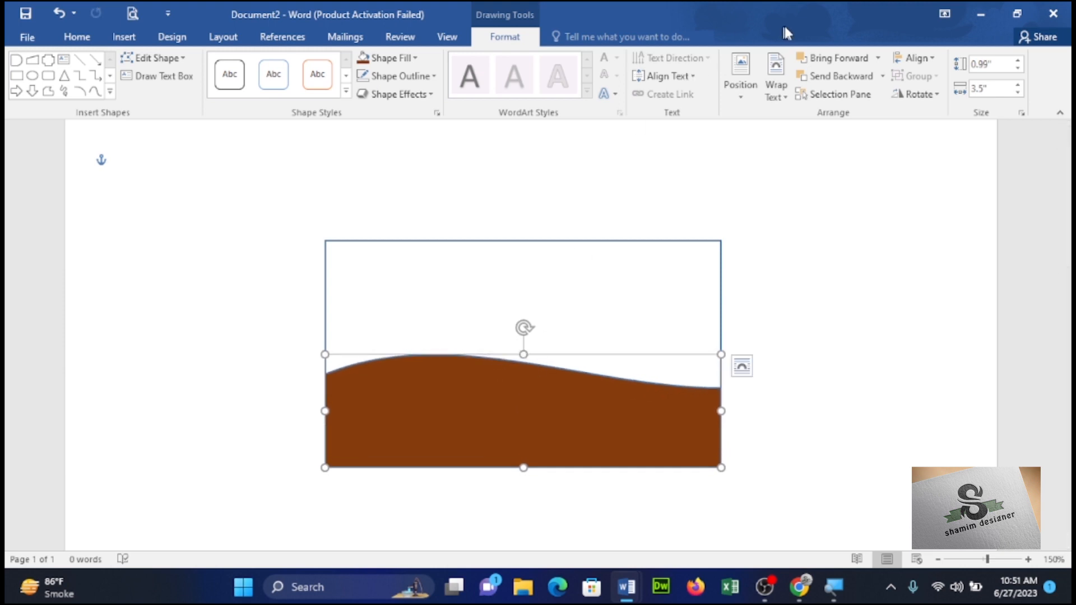
{"action": "left_click", "coordinate": [829, 76]}
{"action": "left_click", "coordinate": [831, 79]}
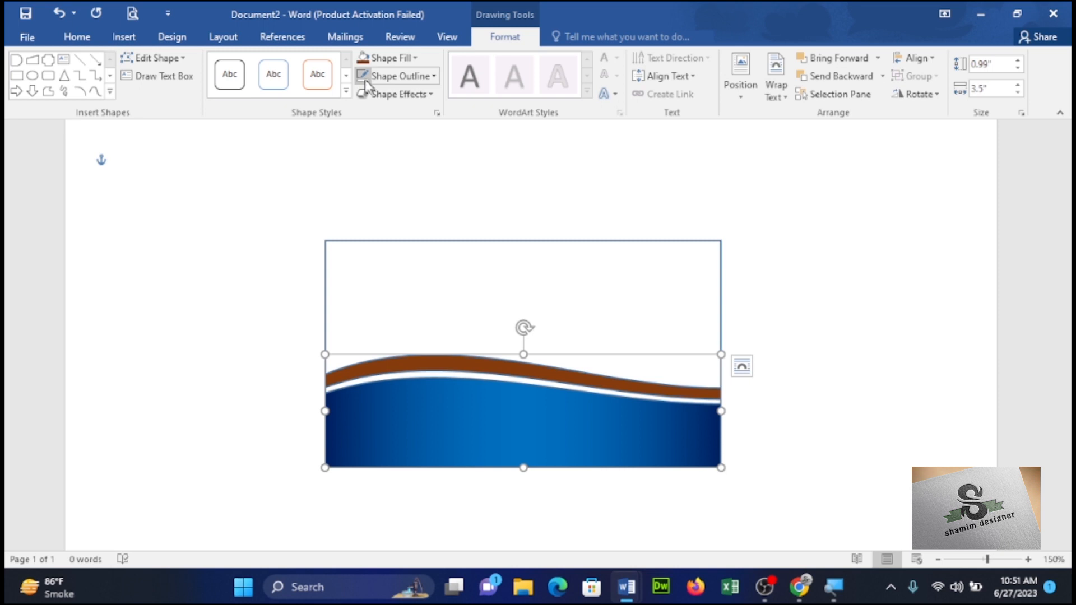
Step: Remove the outlines from the brown and white waves and deselect the shapes
{"action": "left_click", "coordinate": [466, 372]}
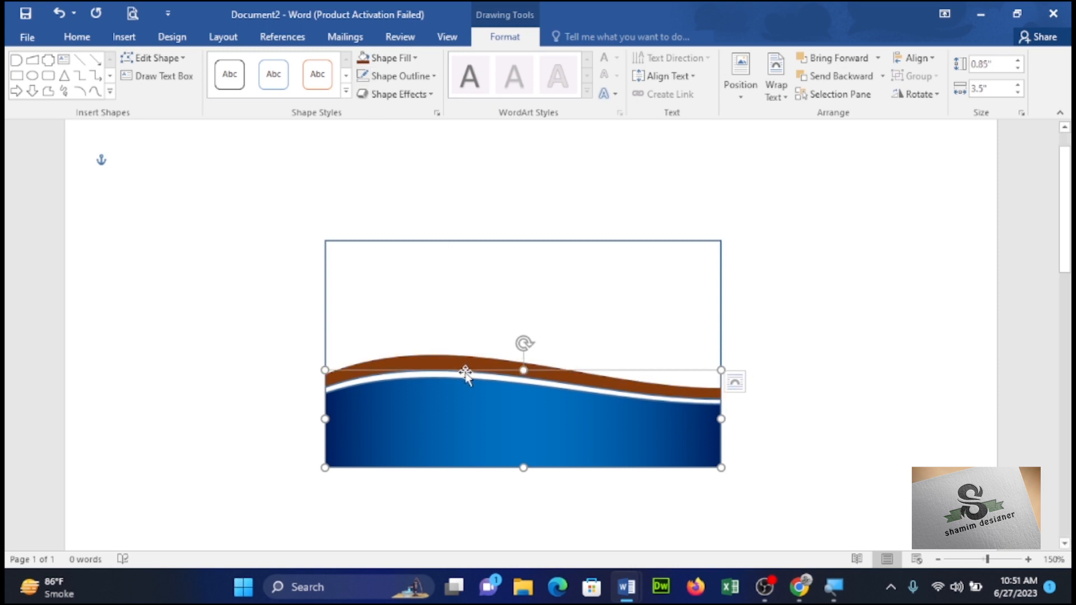
{"action": "left_click", "coordinate": [362, 79]}
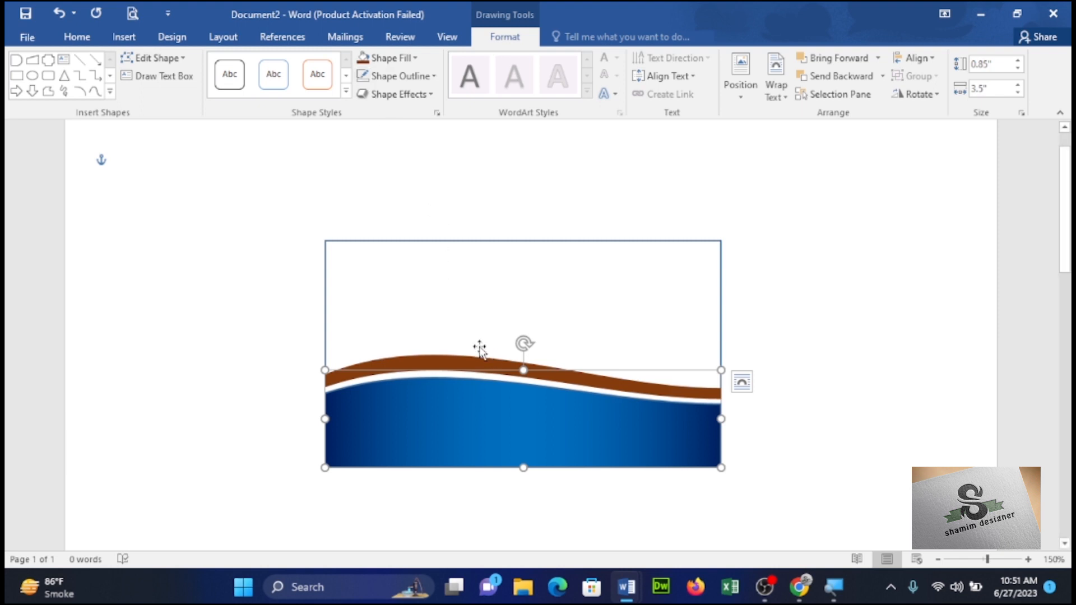
{"action": "left_click", "coordinate": [756, 405]}
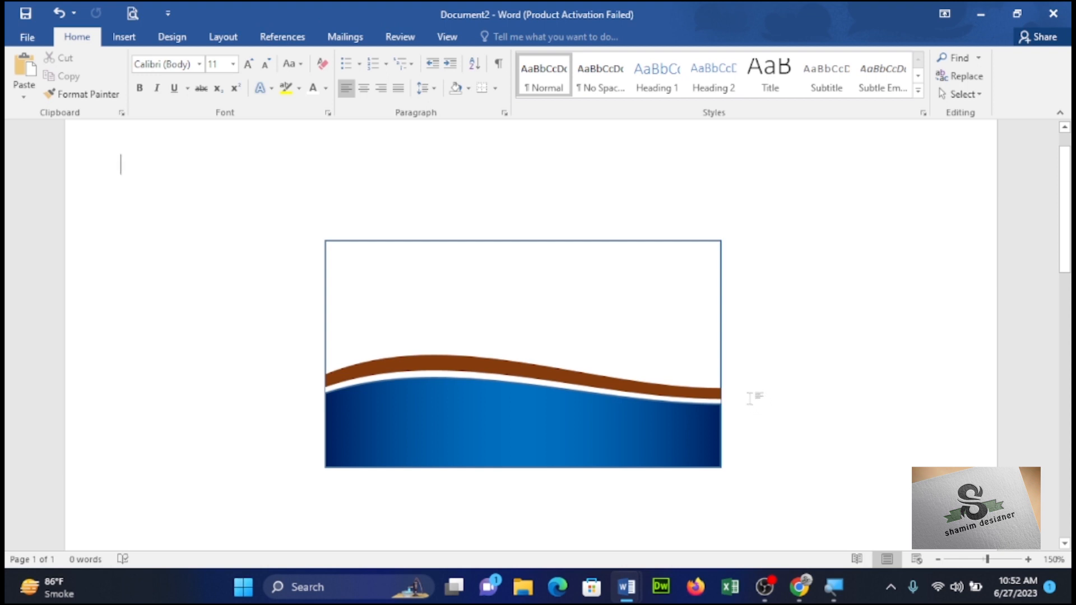
{"action": "left_click", "coordinate": [124, 37]}
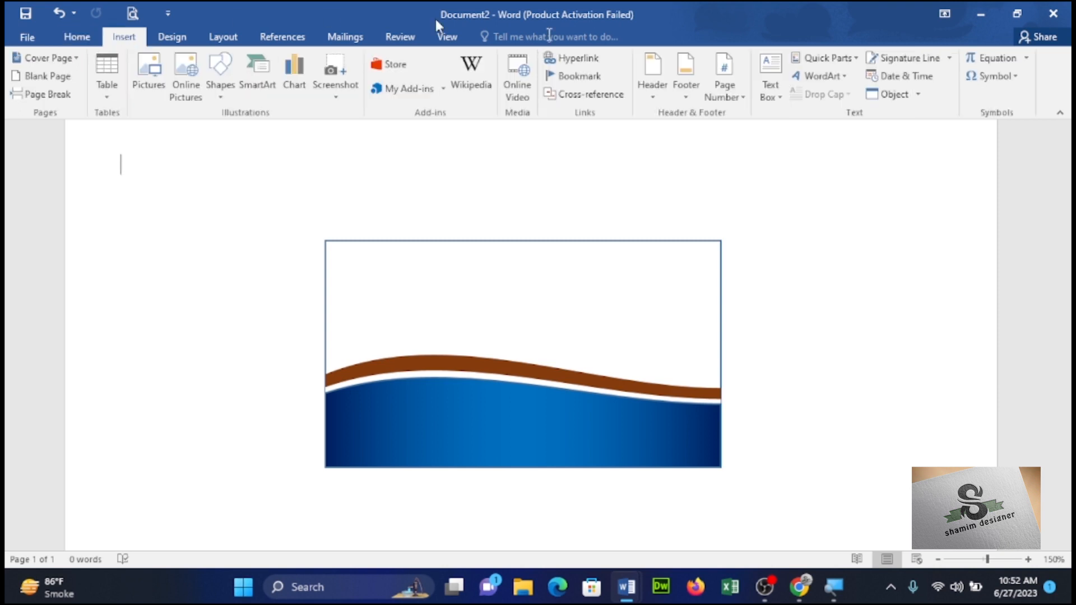
{"action": "left_click", "coordinate": [991, 79]}
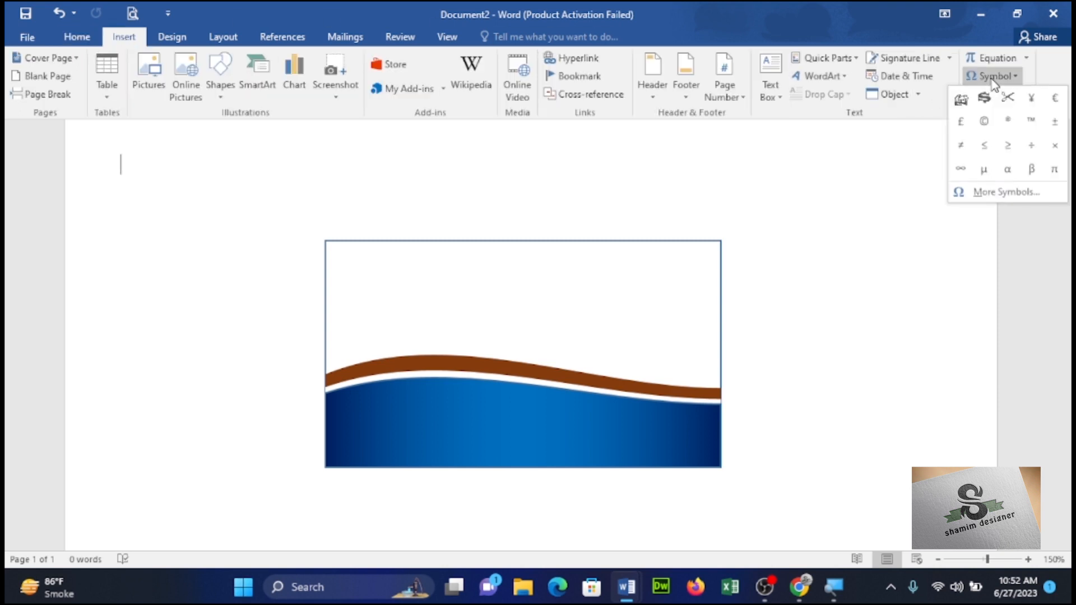
{"action": "left_click", "coordinate": [1004, 197]}
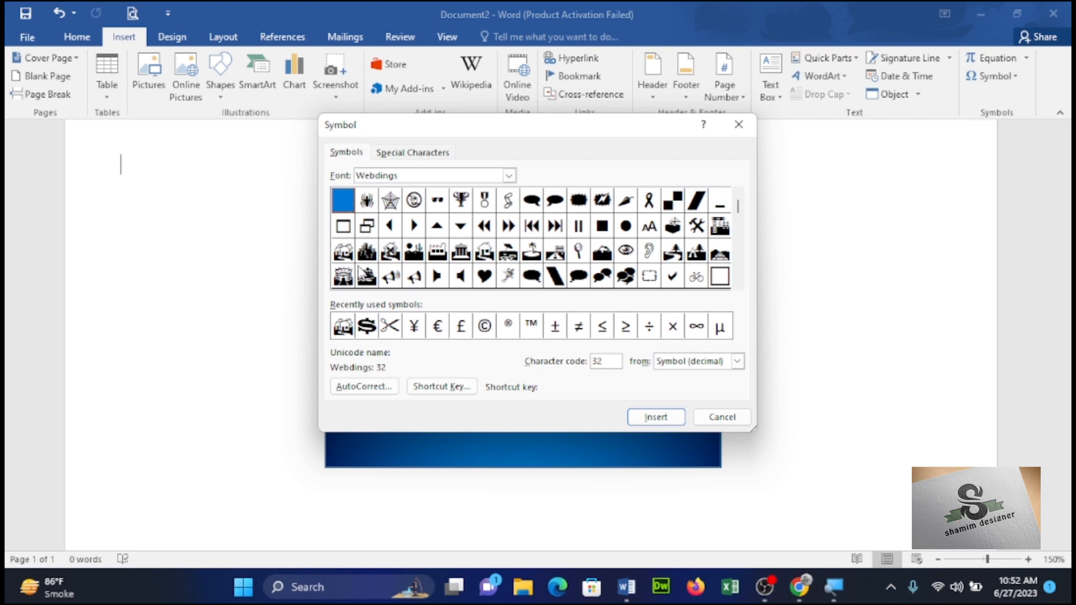
{"action": "left_click", "coordinate": [352, 256]}
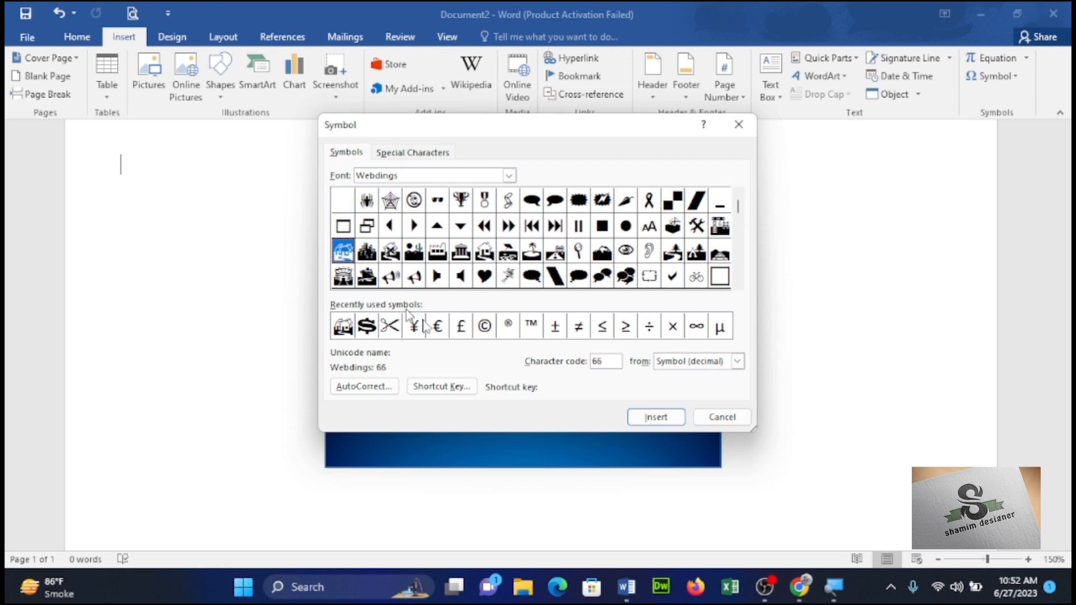
{"action": "left_click", "coordinate": [722, 420]}
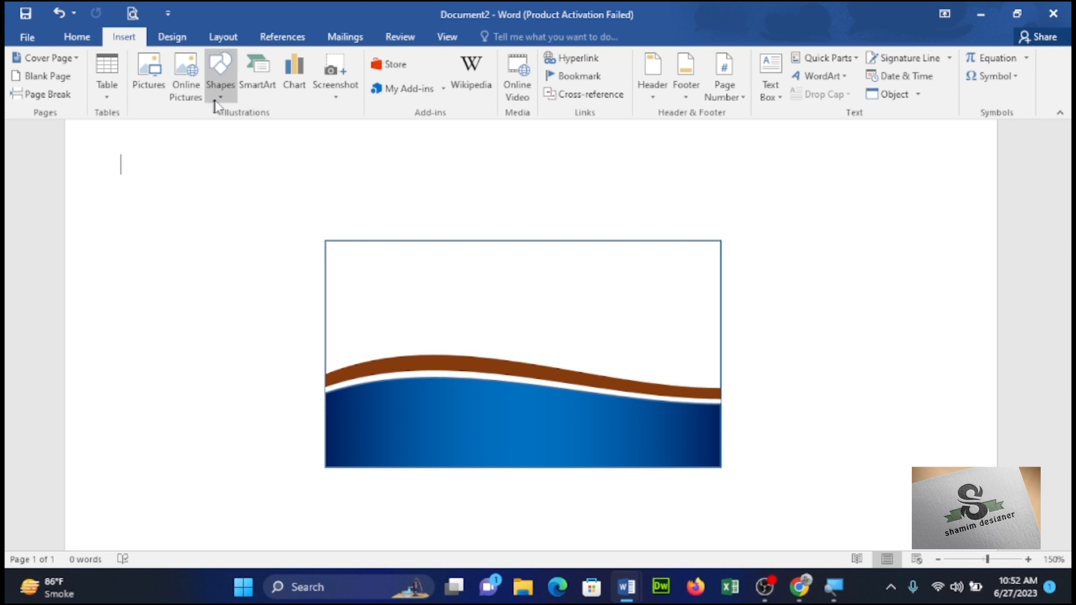
Step: Draw a circle about 0.73" high and 0.72" wide in the upper-left area of the card
{"action": "left_click", "coordinate": [218, 92]}
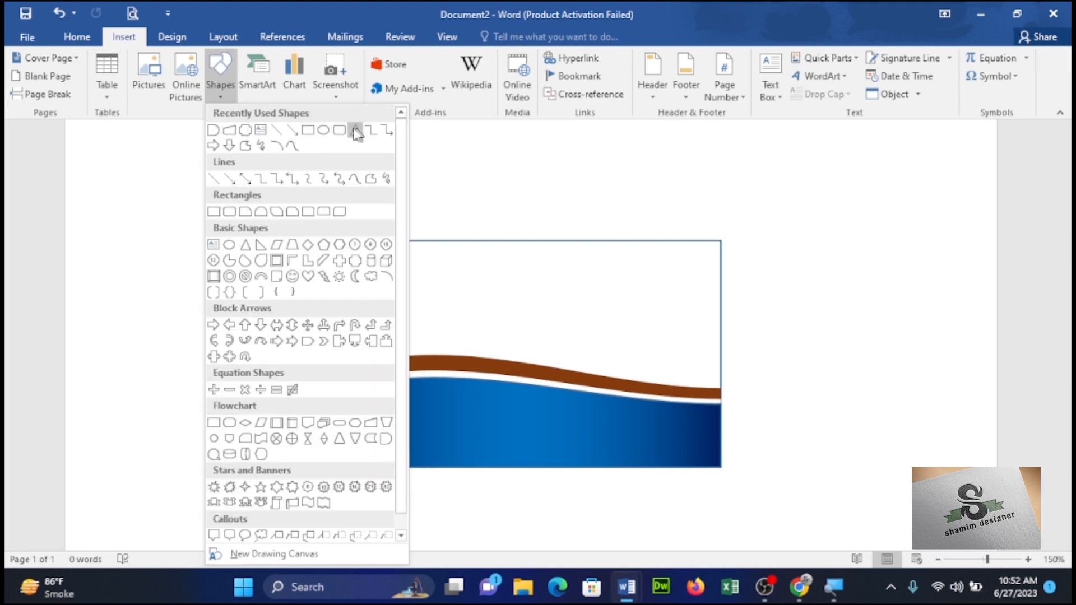
{"action": "left_click", "coordinate": [323, 132]}
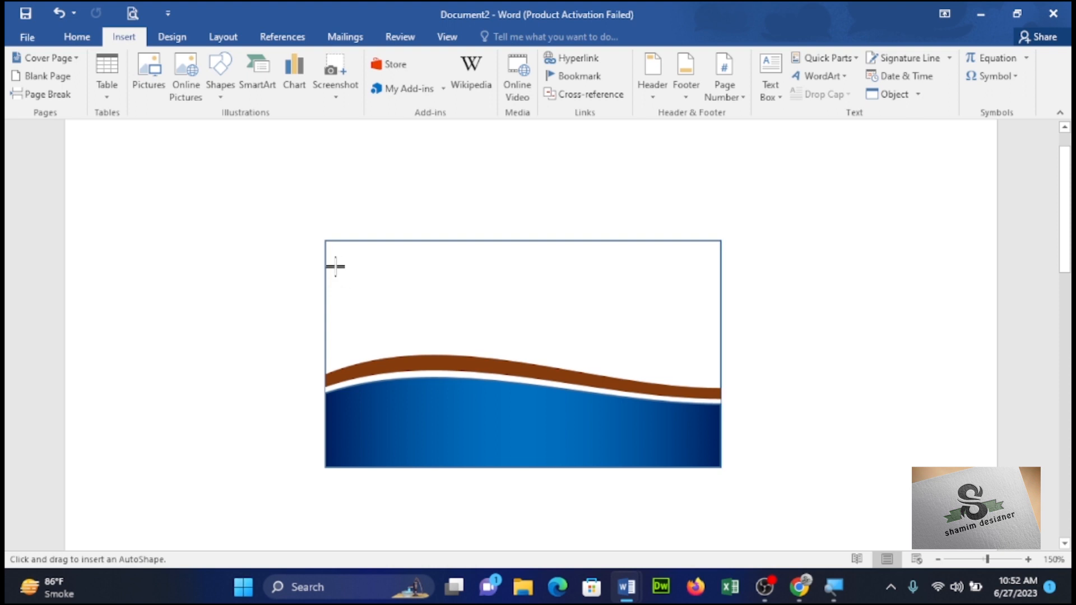
{"action": "left_click_drag", "start_coordinate": [347, 256], "coordinate": [429, 339]}
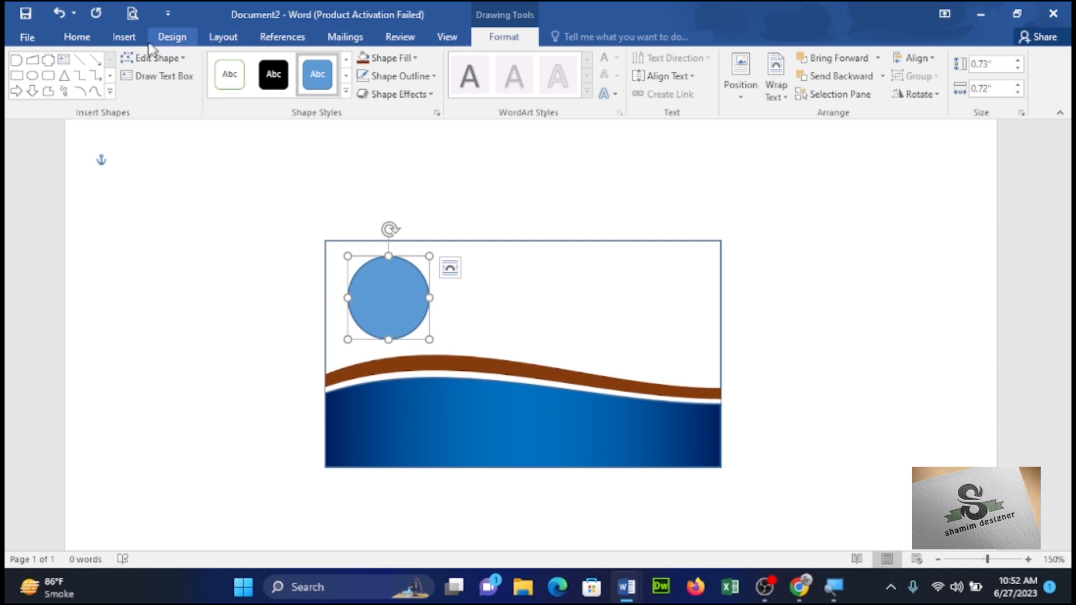
{"action": "left_click", "coordinate": [125, 40]}
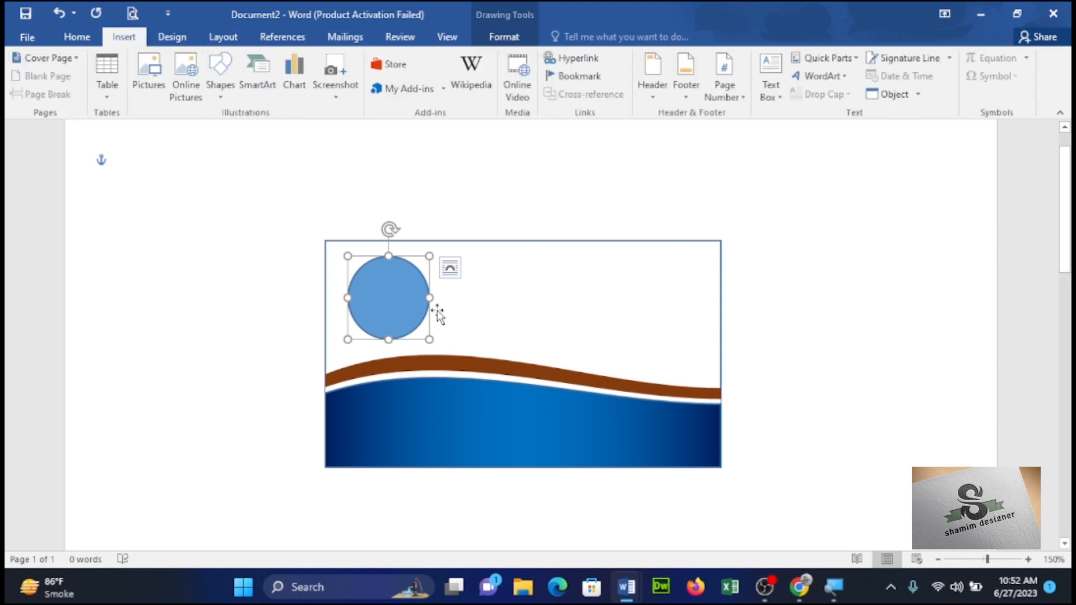
Step: Delete the circle and draw a text box about 0.6" high and 0.78" wide in the card's upper-left area
{"action": "key", "text": "Delete"}
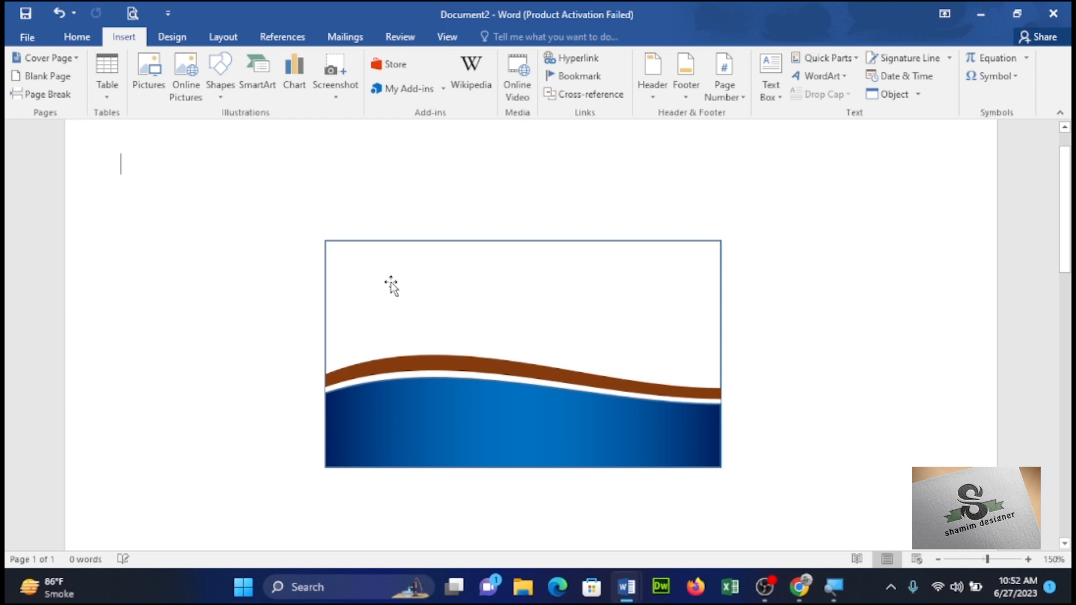
{"action": "left_click", "coordinate": [217, 100]}
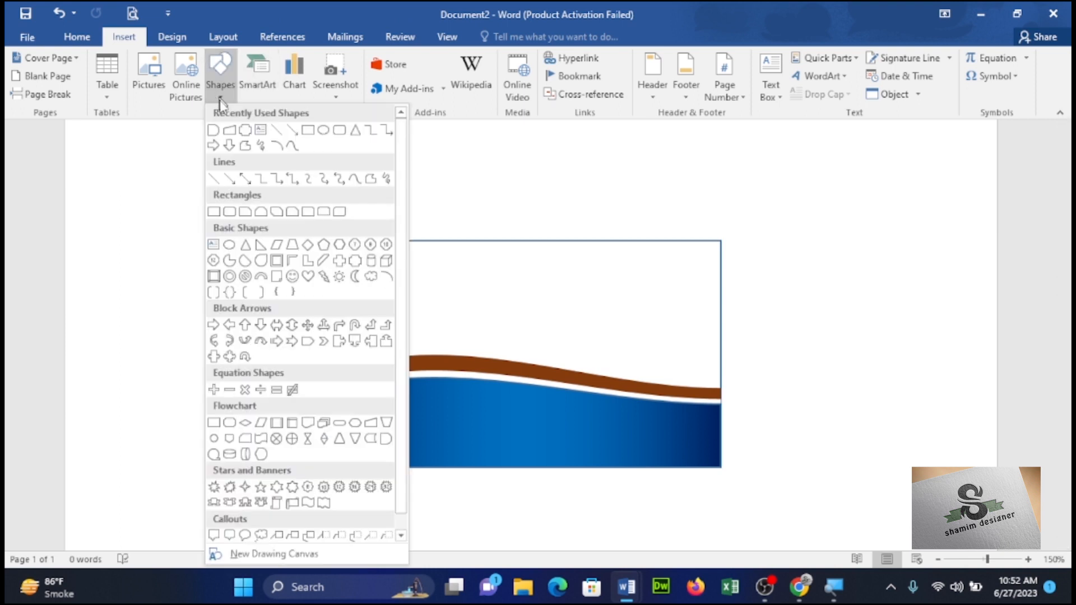
{"action": "left_click", "coordinate": [263, 130]}
{"action": "left_click_drag", "start_coordinate": [345, 258], "coordinate": [433, 326]}
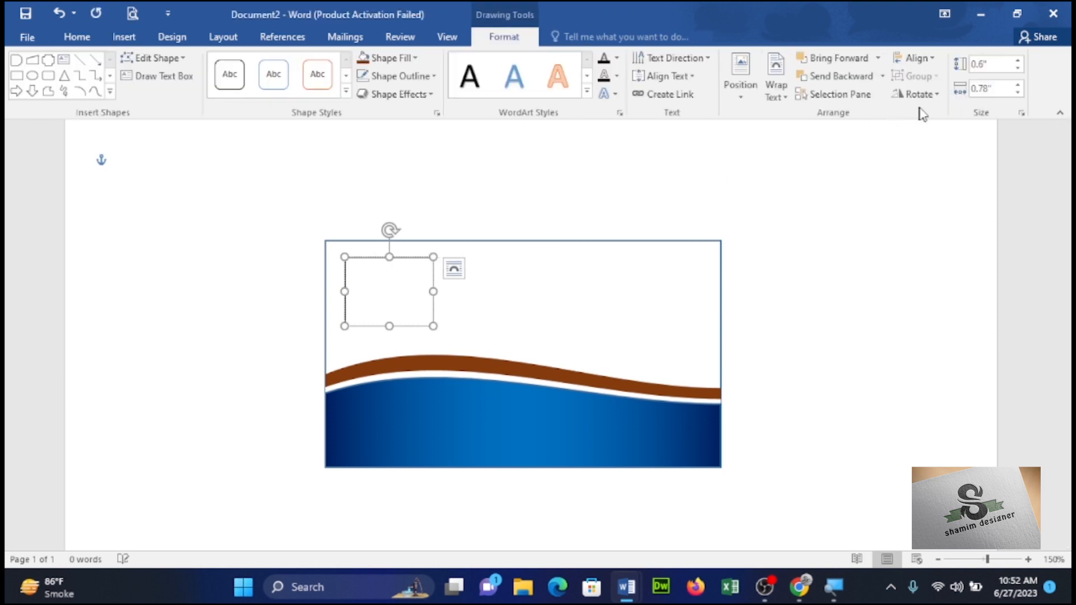
Step: Insert the Webdings houses symbol, character code 66, into the text box
{"action": "left_click", "coordinate": [122, 37]}
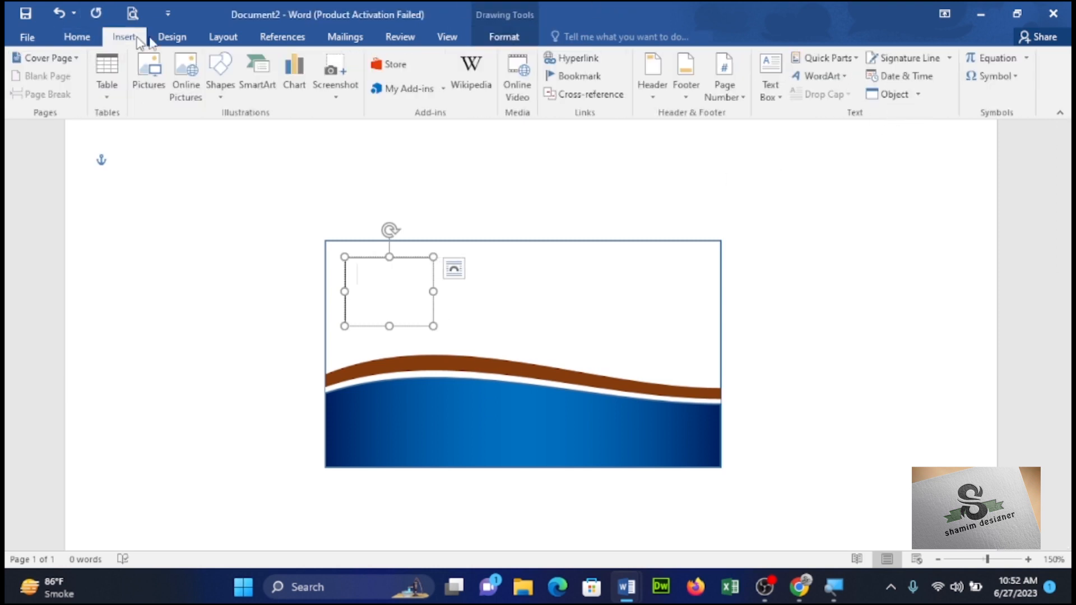
{"action": "left_click", "coordinate": [995, 77]}
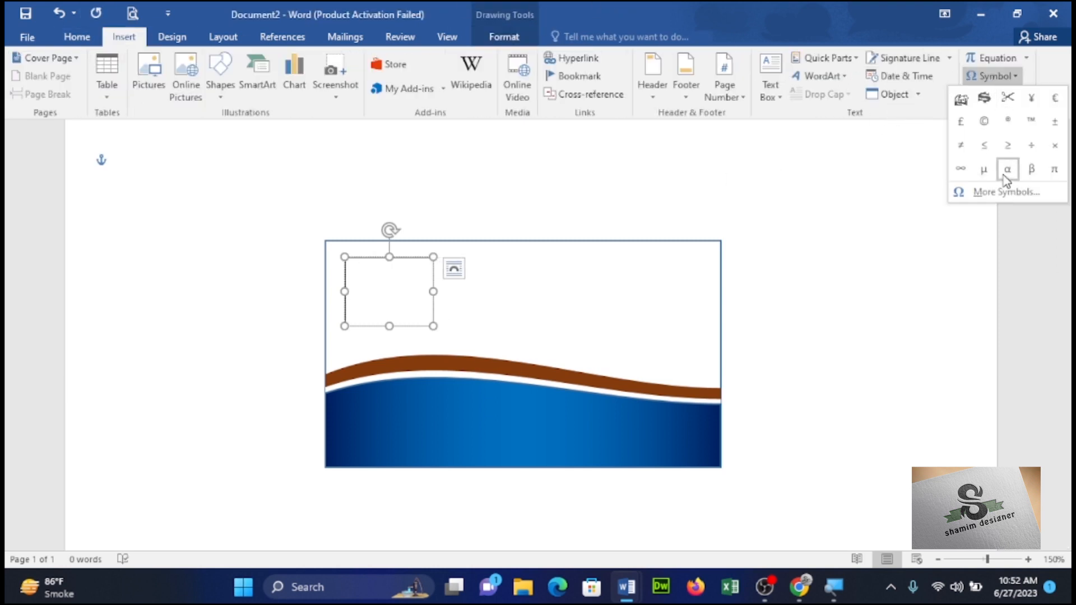
{"action": "left_click", "coordinate": [978, 193]}
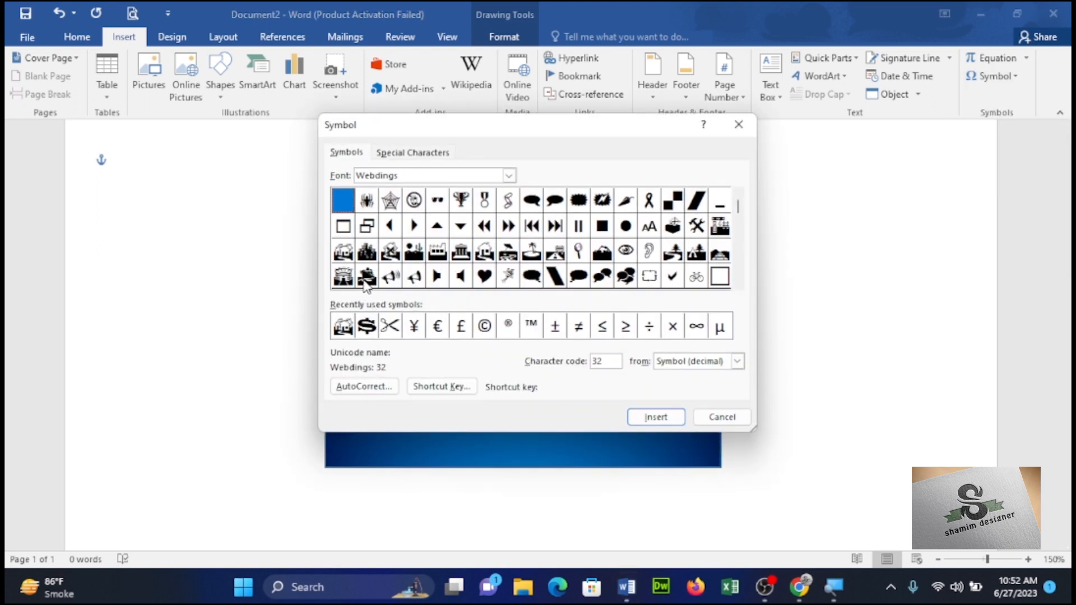
{"action": "left_click", "coordinate": [351, 256]}
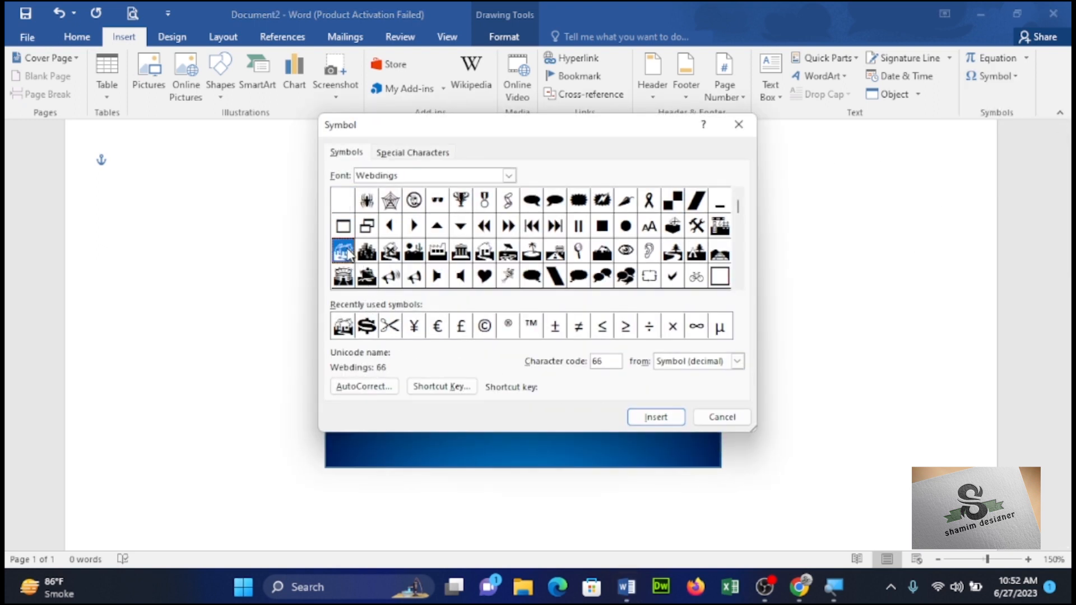
{"action": "left_click", "coordinate": [666, 419]}
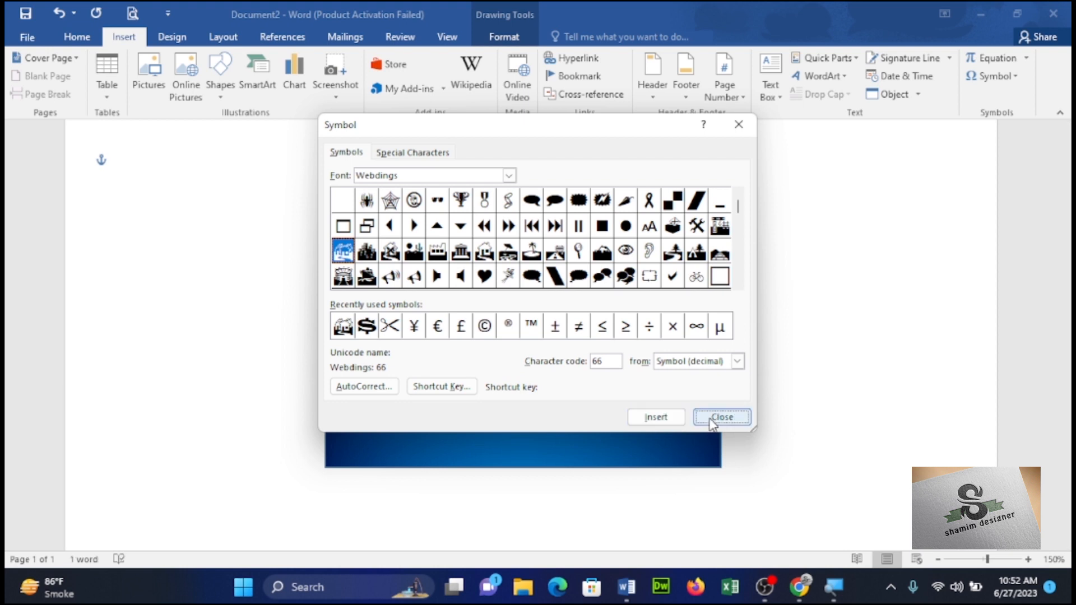
{"action": "left_click", "coordinate": [722, 417]}
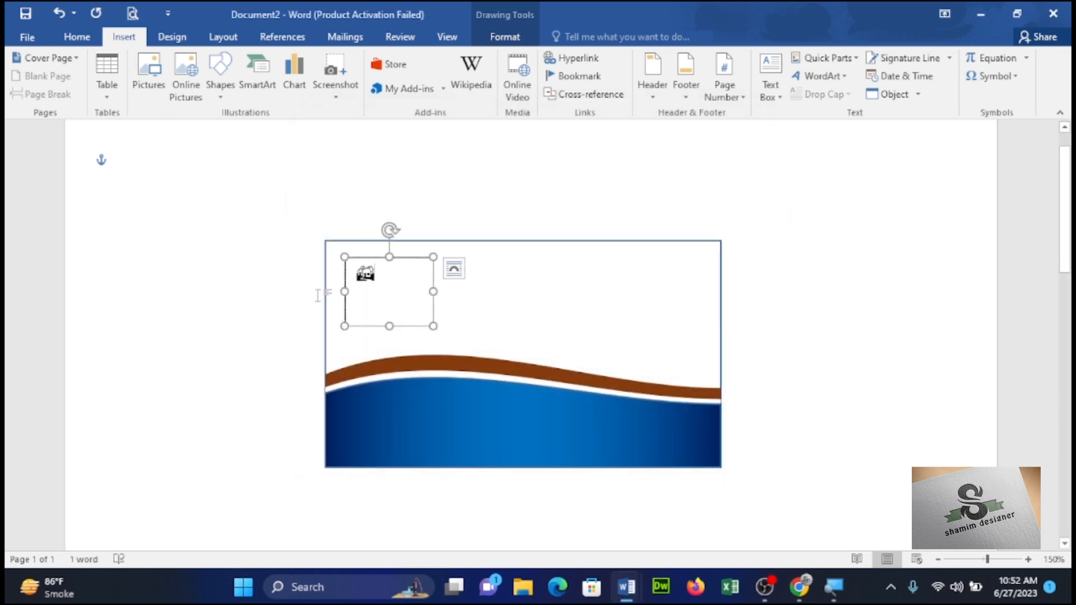
Step: Increase the font size of the houses symbol to 36 pt
{"action": "double_click", "coordinate": [368, 274]}
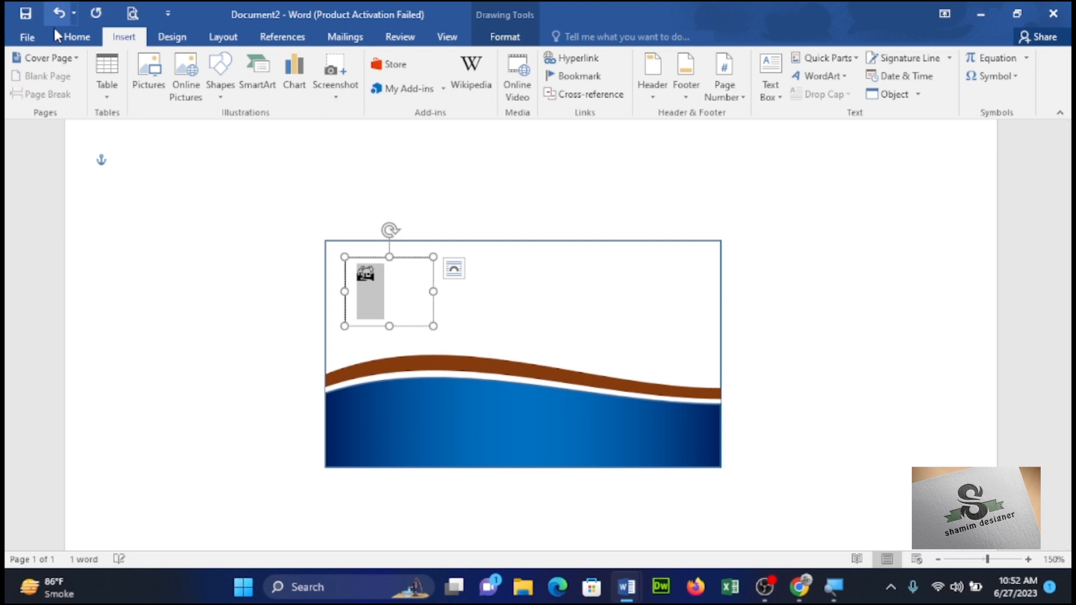
{"action": "left_click", "coordinate": [79, 37]}
{"action": "left_click", "coordinate": [248, 64]}
{"action": "left_click", "coordinate": [248, 64]}
{"action": "left_click", "coordinate": [248, 64]}
{"action": "left_click", "coordinate": [248, 63]}
{"action": "left_click", "coordinate": [248, 64]}
{"action": "left_click", "coordinate": [248, 64]}
{"action": "left_click", "coordinate": [247, 64]}
{"action": "left_click", "coordinate": [247, 64]}
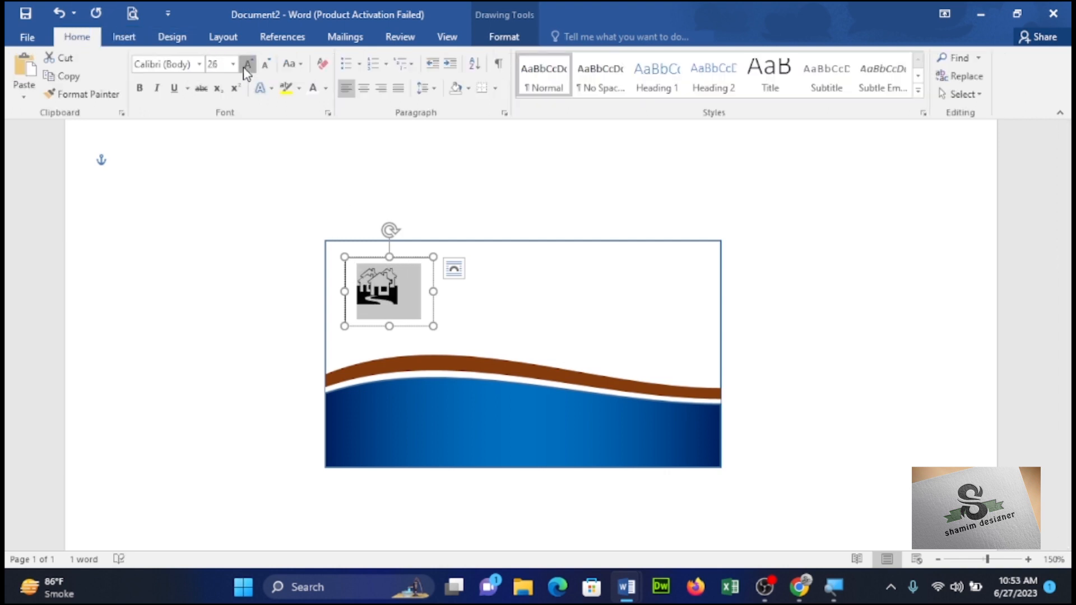
{"action": "left_click", "coordinate": [248, 64]}
{"action": "left_click", "coordinate": [248, 64]}
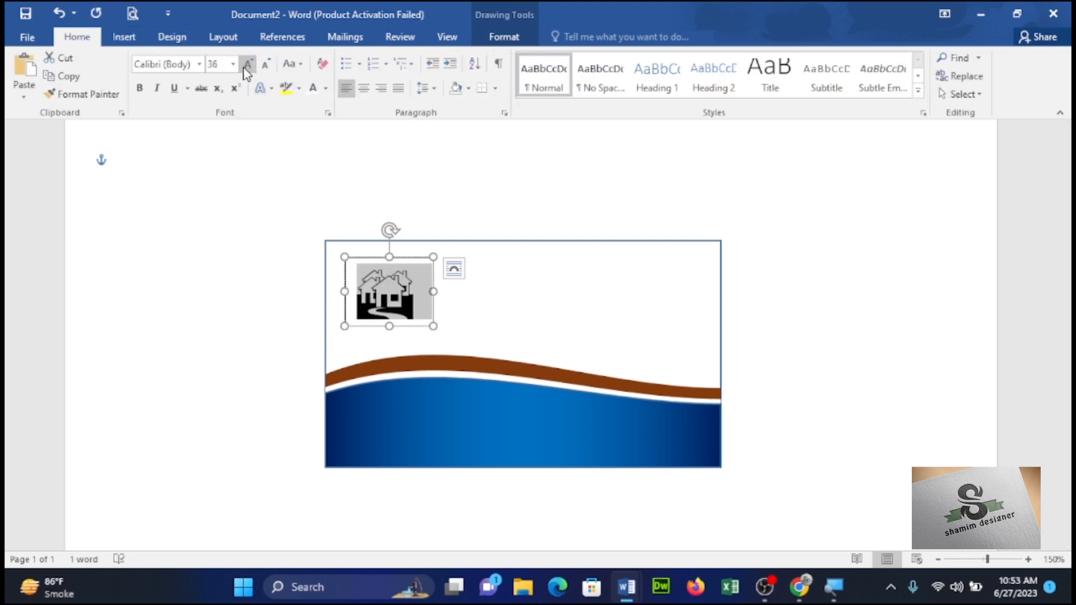
Step: Color the houses symbol the darkest orange theme shade and enlarge it to 48 pt in a text box about 0.69" high and 0.85" wide
{"action": "left_click", "coordinate": [326, 88]}
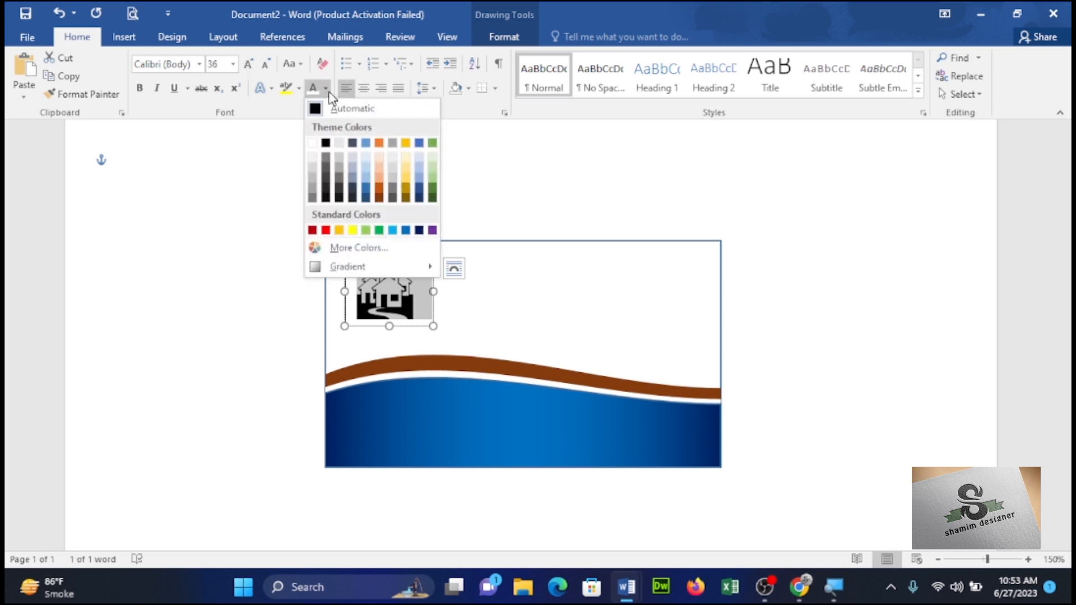
{"action": "left_click", "coordinate": [378, 197]}
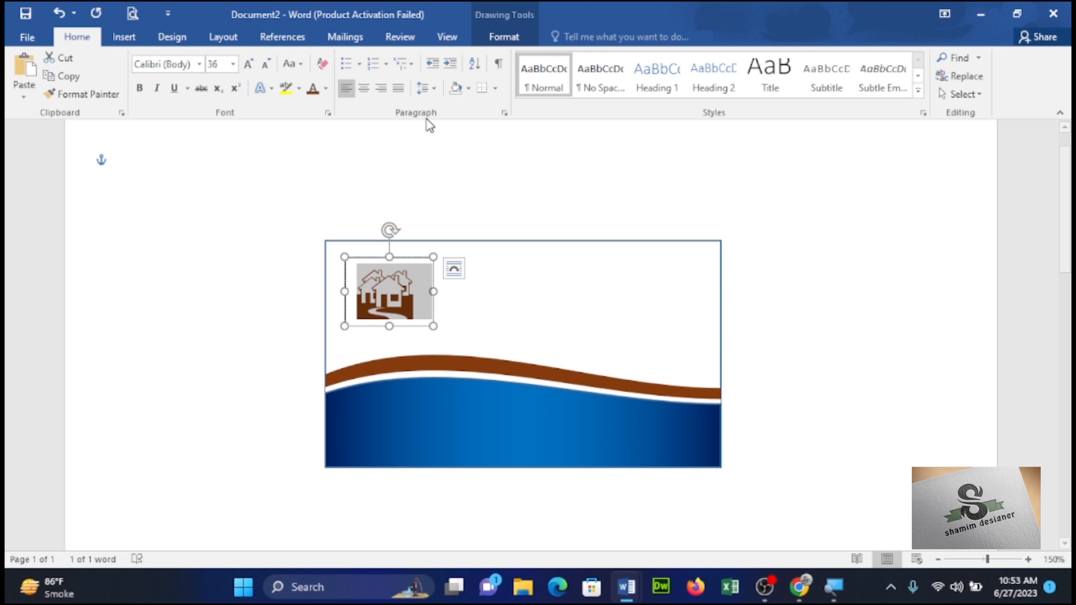
{"action": "left_click_drag", "start_coordinate": [435, 326], "coordinate": [442, 336]}
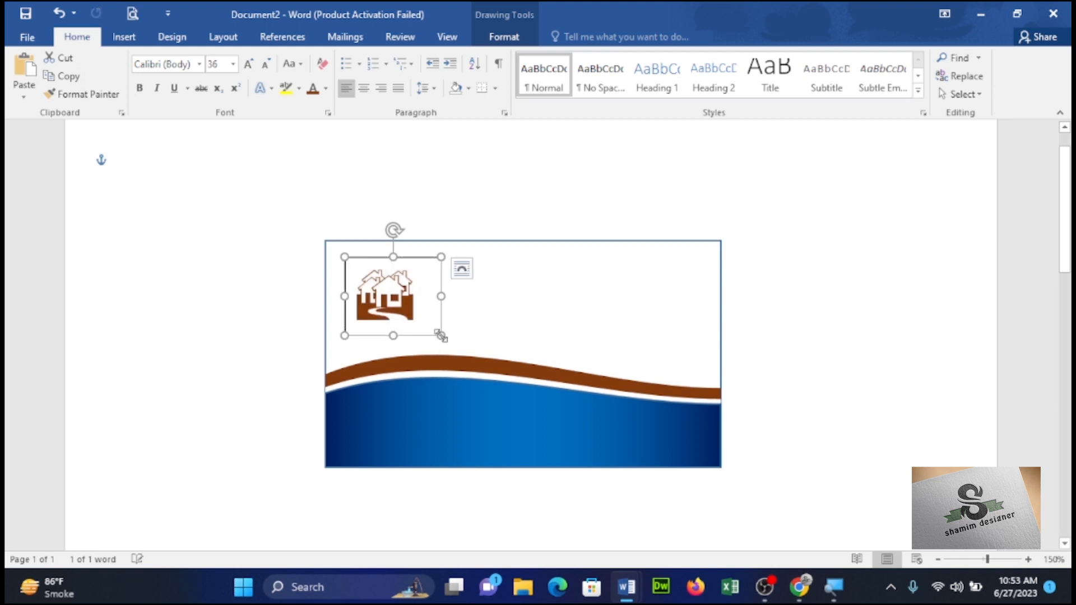
{"action": "left_click", "coordinate": [249, 64]}
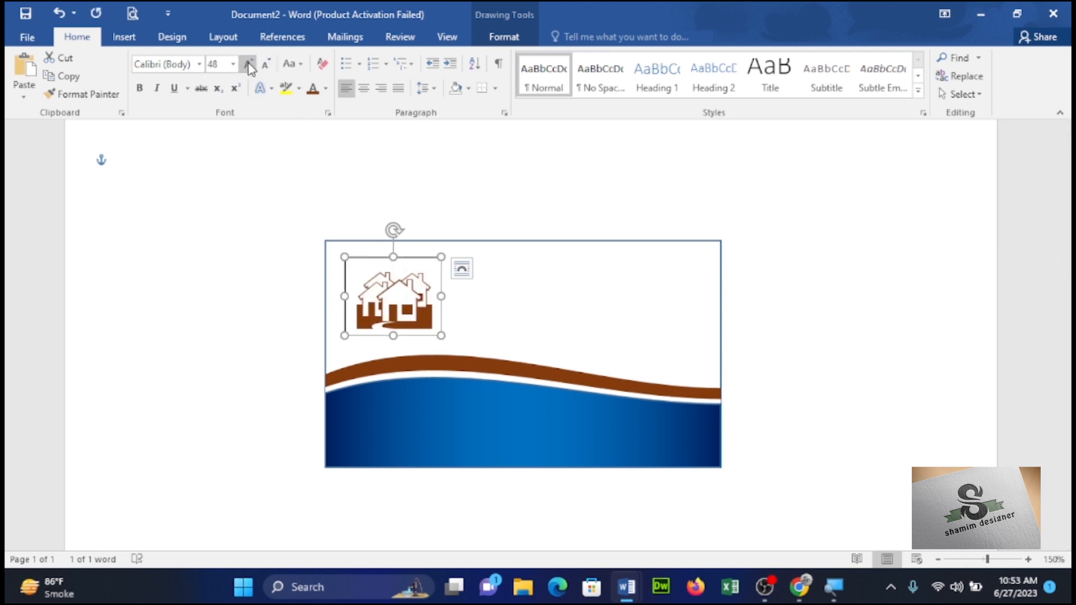
Step: Remove the fill and outline of the houses symbol's text box and move it closer to the card's upper-left corner
{"action": "left_click", "coordinate": [507, 37]}
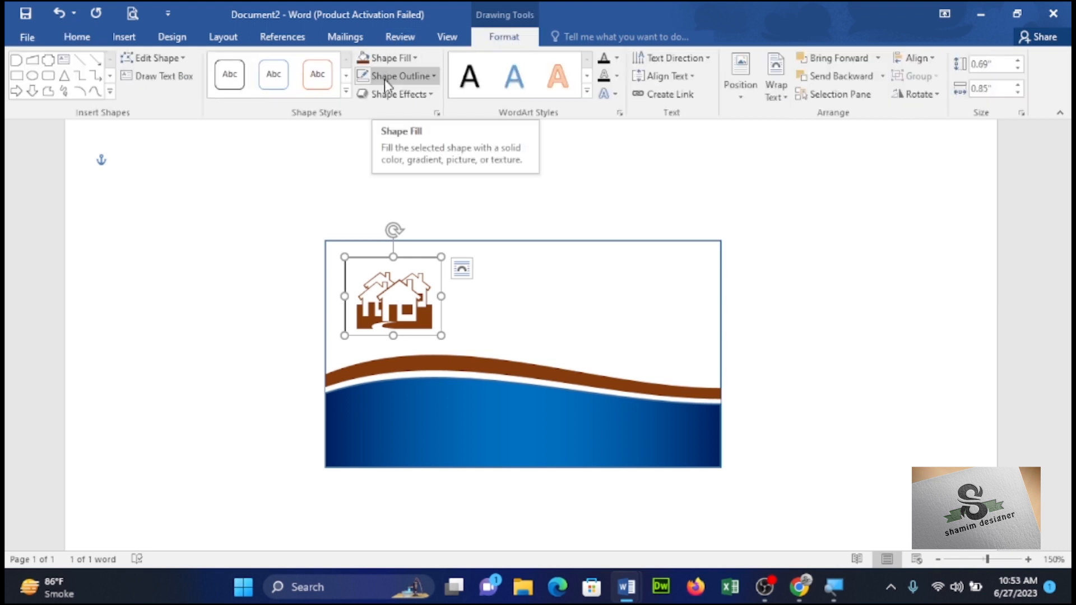
{"action": "left_click", "coordinate": [386, 60]}
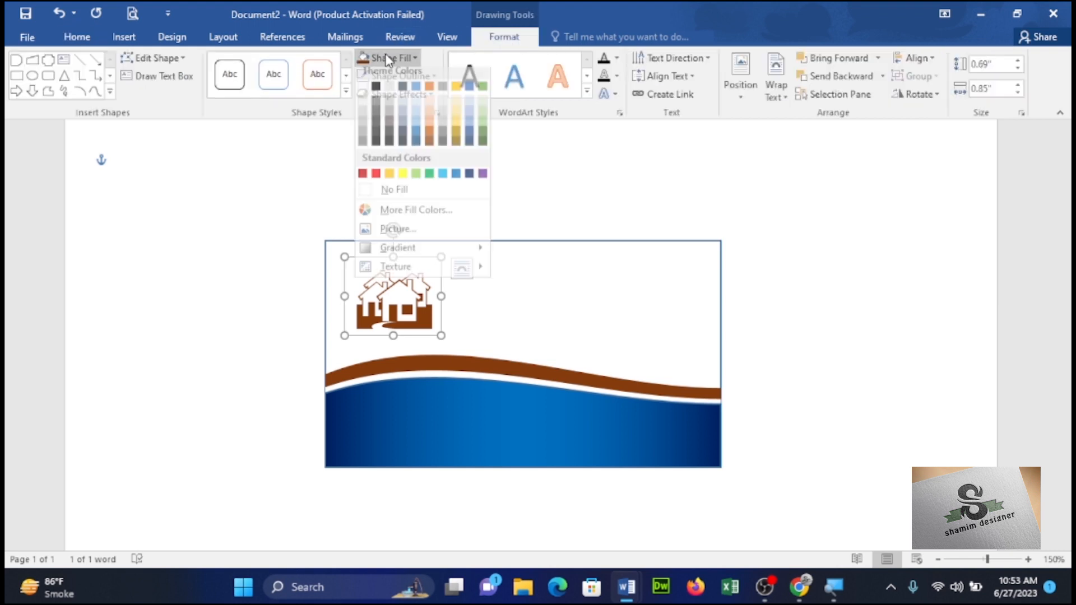
{"action": "left_click", "coordinate": [416, 200]}
{"action": "left_click", "coordinate": [411, 264]}
{"action": "mouse_move", "coordinate": [408, 264]}
{"action": "left_mouse_down"}
{"action": "mouse_move", "coordinate": [365, 230]}
{"action": "mouse_move", "coordinate": [399, 243]}
{"action": "mouse_move", "coordinate": [394, 253]}
{"action": "left_mouse_up"}
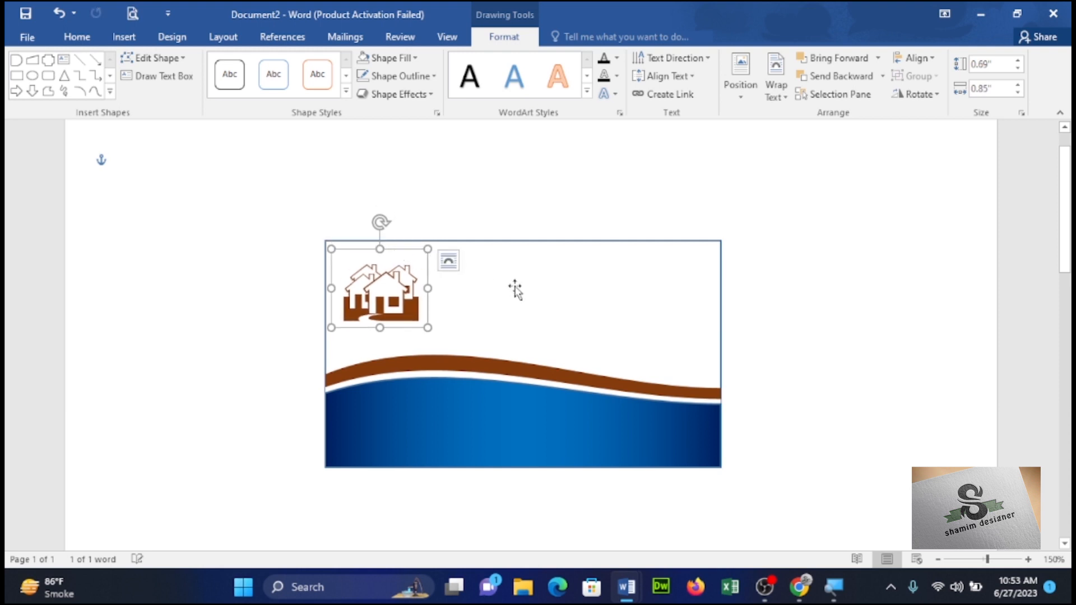
Step: Draw a text box about 0.59" high and 2.09" wide beside the houses logo, containing BISMILLAH and ESTATE AGENCY on separate lines
{"action": "left_click", "coordinate": [165, 77]}
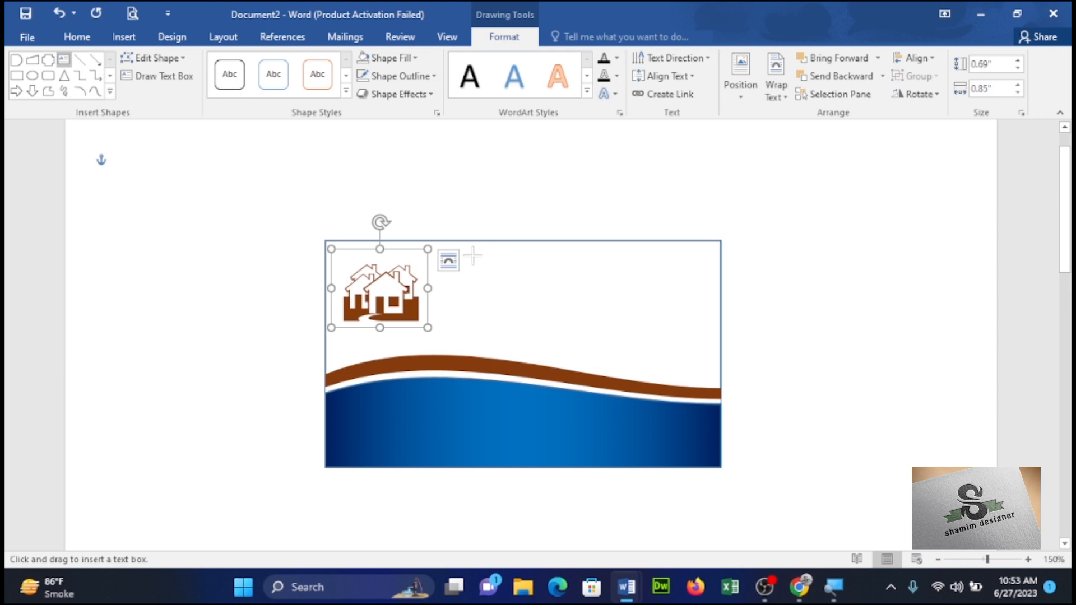
{"action": "mouse_move", "coordinate": [472, 256]}
{"action": "left_mouse_down"}
{"action": "mouse_move", "coordinate": [547, 291]}
{"action": "mouse_move", "coordinate": [710, 320]}
{"action": "left_mouse_up"}
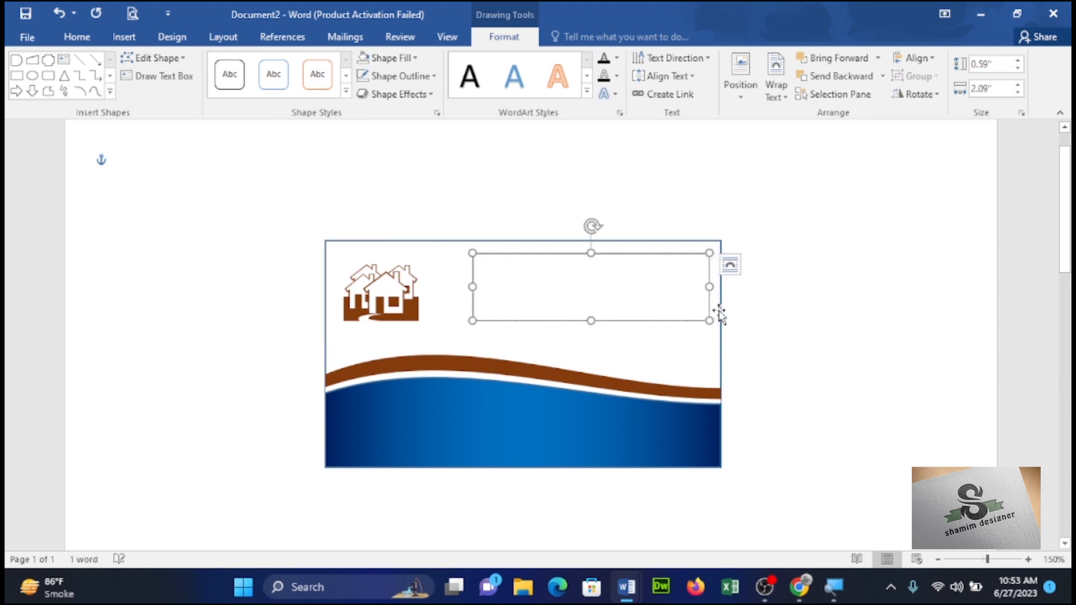
{"action": "type", "text": "BISMILLAH"}
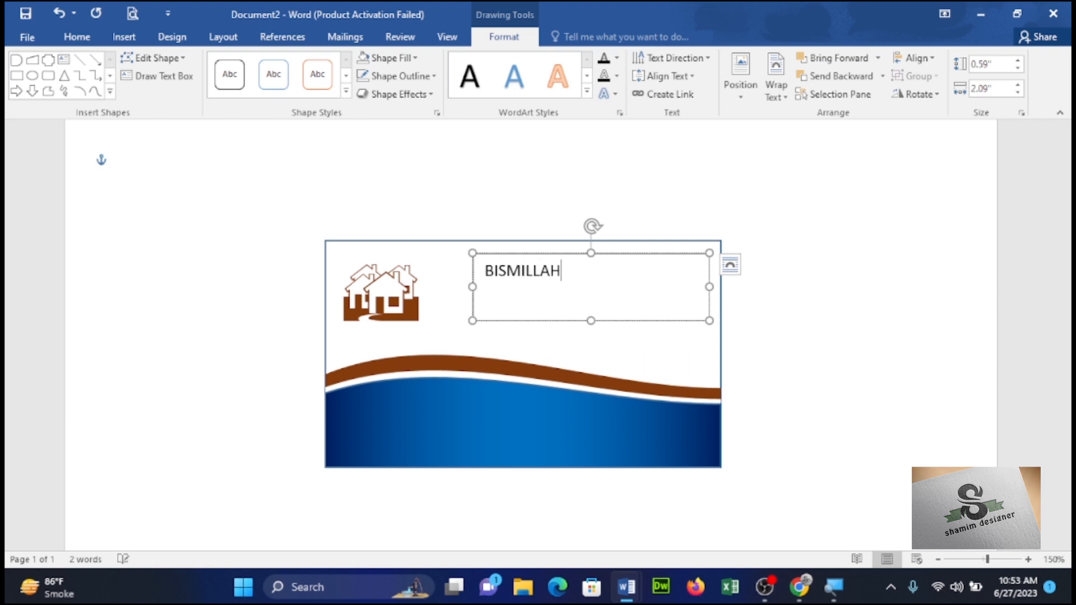
{"action": "type", "text": "ESTATE "}
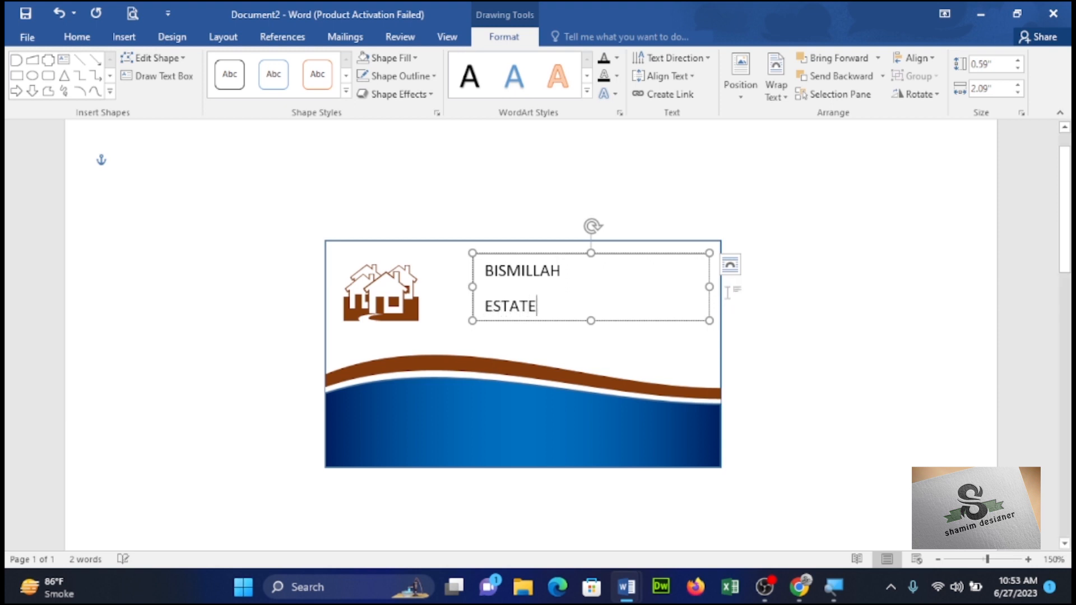
{"action": "type", "text": "AGE"}
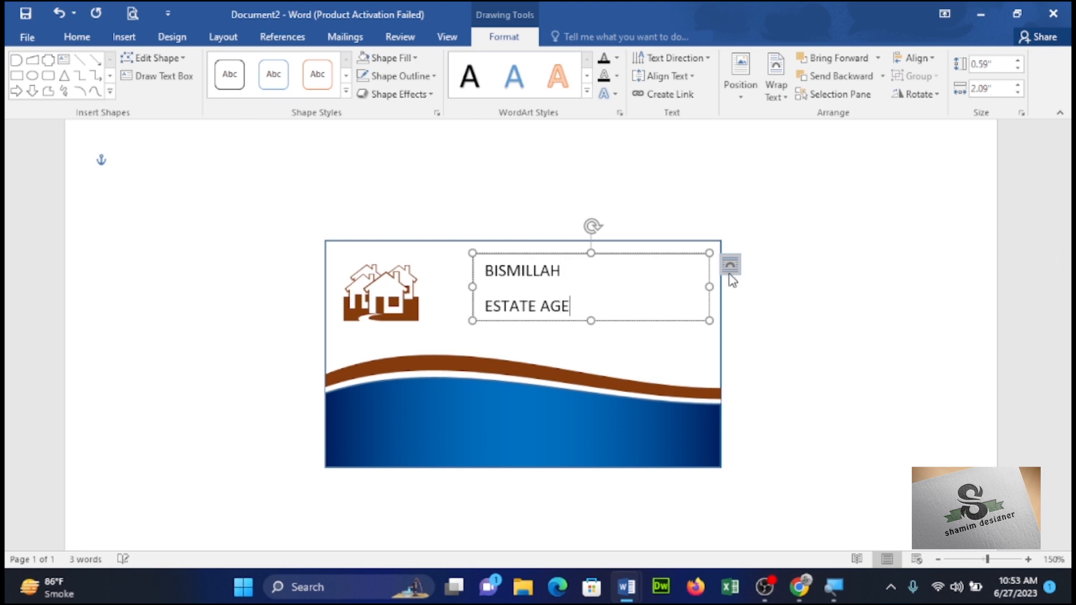
{"action": "type", "text": "NCY"}
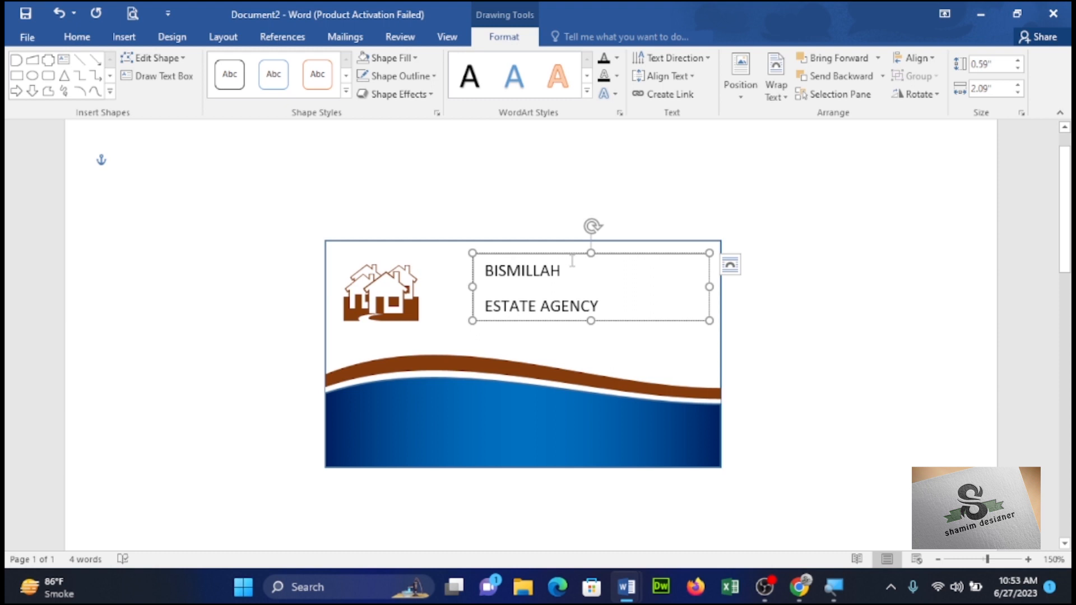
Step: Increase the font size of the BISMILLAH line to 28 pt
{"action": "left_click_drag", "start_coordinate": [571, 261], "coordinate": [483, 272]}
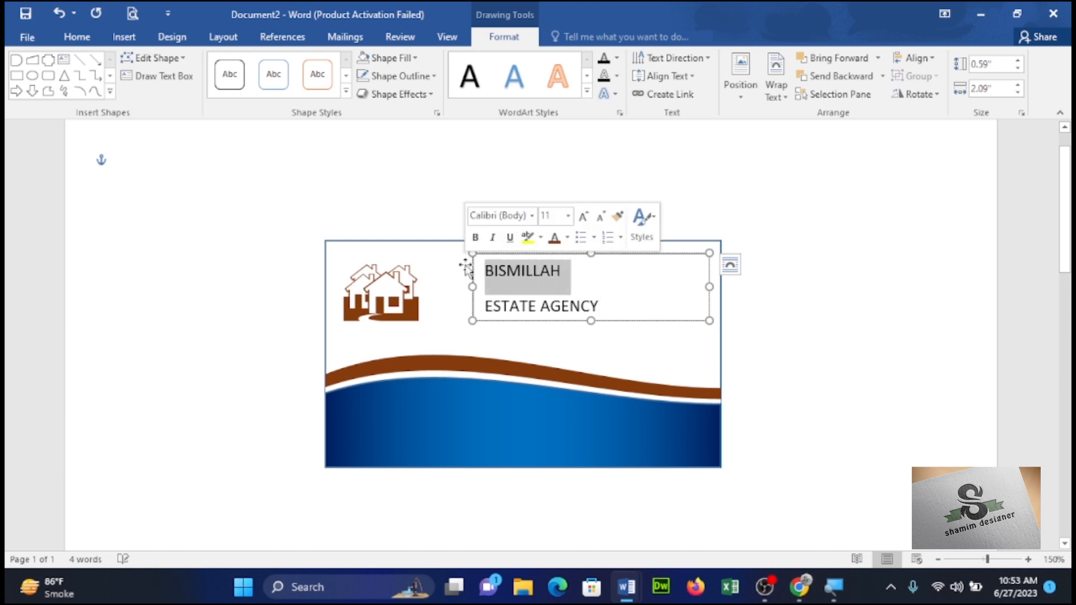
{"action": "left_click", "coordinate": [78, 37]}
{"action": "left_click", "coordinate": [248, 63]}
{"action": "left_click", "coordinate": [247, 64]}
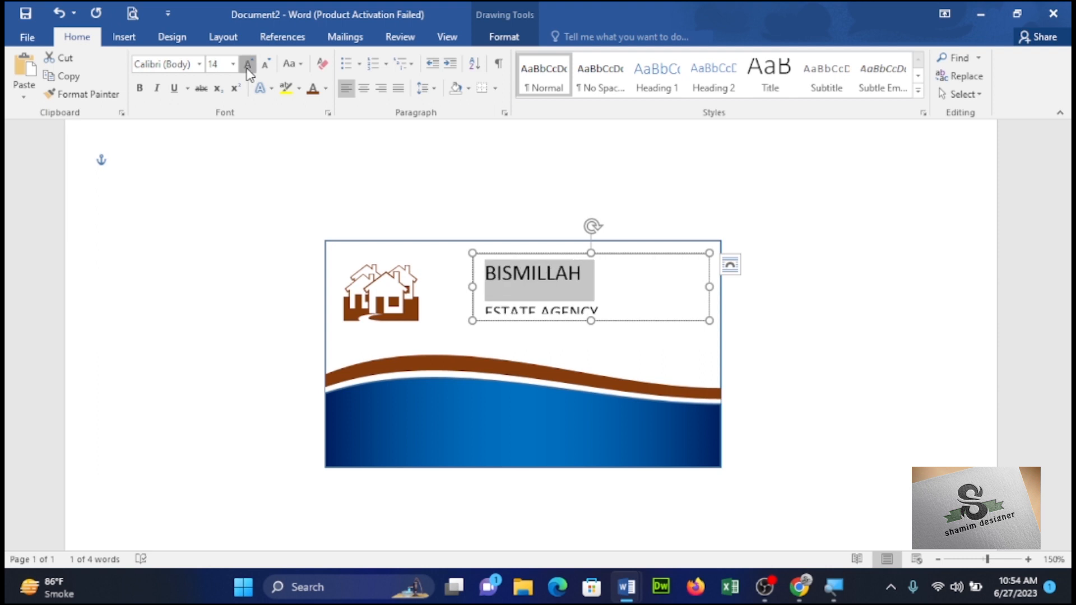
{"action": "left_click", "coordinate": [248, 63]}
{"action": "left_click", "coordinate": [248, 64]}
{"action": "left_click", "coordinate": [247, 63]}
{"action": "left_click", "coordinate": [248, 63]}
{"action": "left_click", "coordinate": [248, 64]}
{"action": "left_click", "coordinate": [248, 64]}
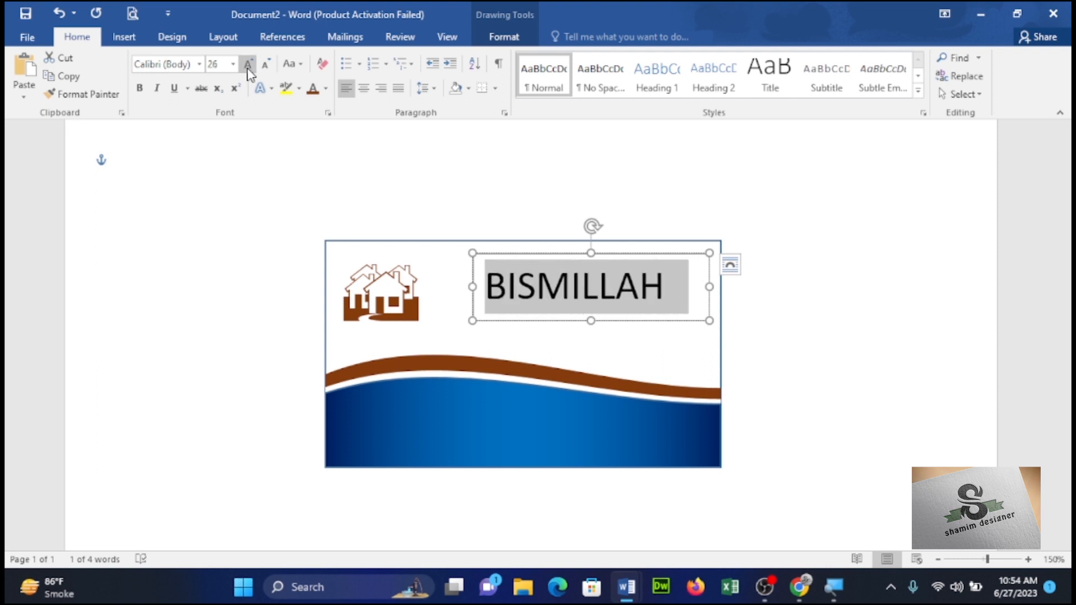
{"action": "left_click", "coordinate": [248, 64]}
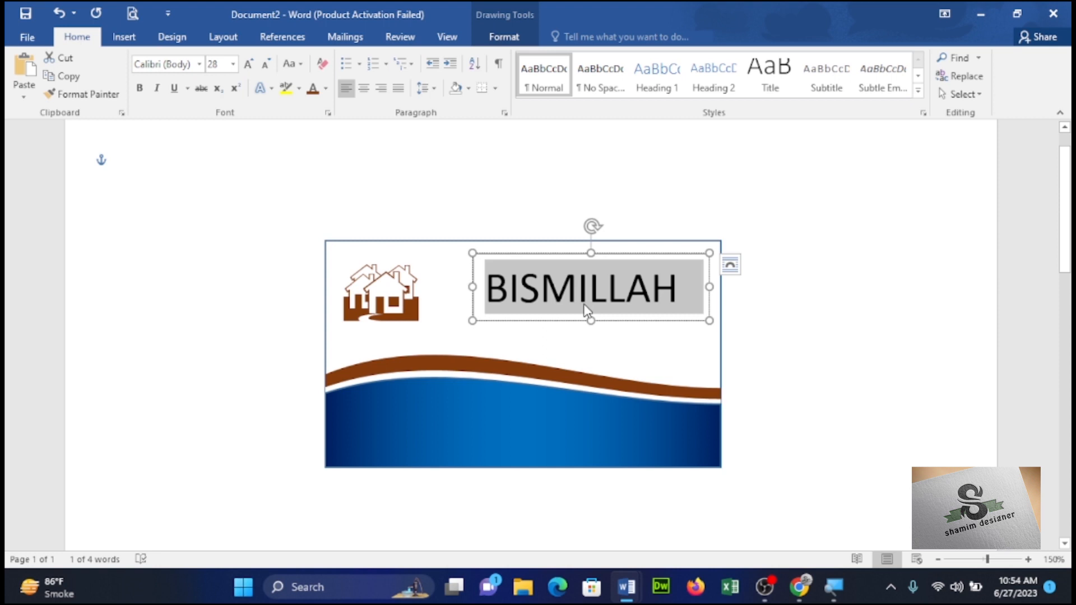
Step: Expand the character spacing of BISMILLAH by 0.6 pt and extend its text box downward to reveal the ESTATE AGENCY line
{"action": "left_click", "coordinate": [329, 116]}
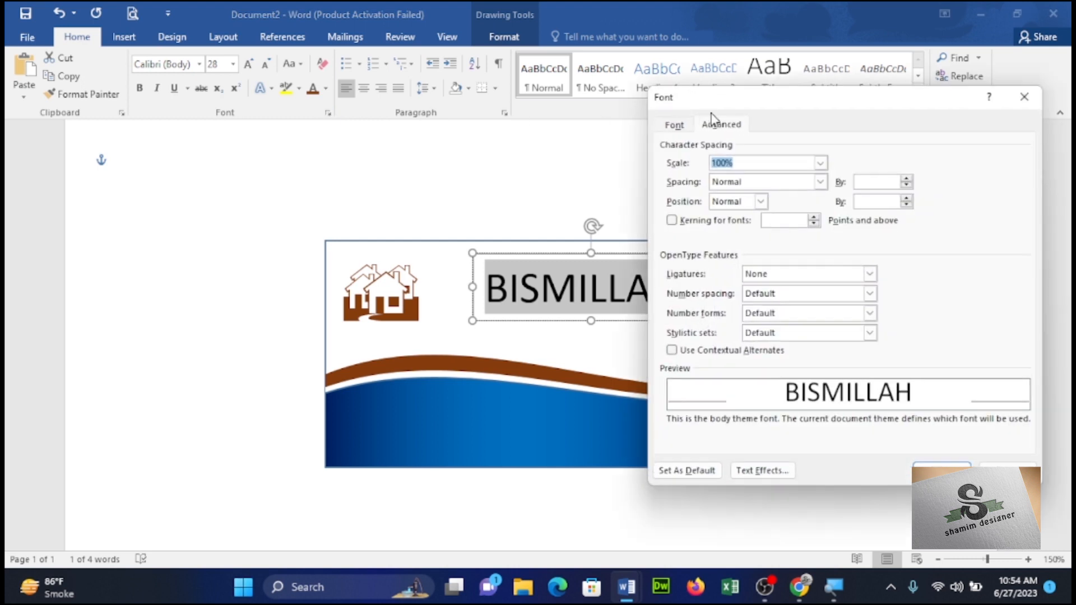
{"action": "left_click", "coordinate": [722, 126]}
{"action": "left_click", "coordinate": [820, 182]}
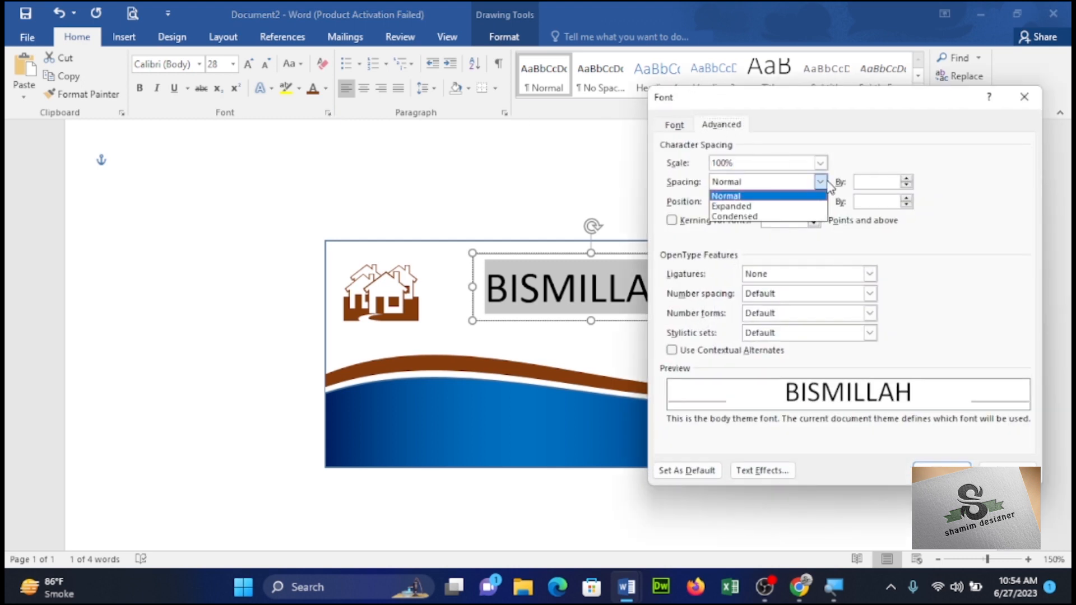
{"action": "left_click", "coordinate": [773, 206]}
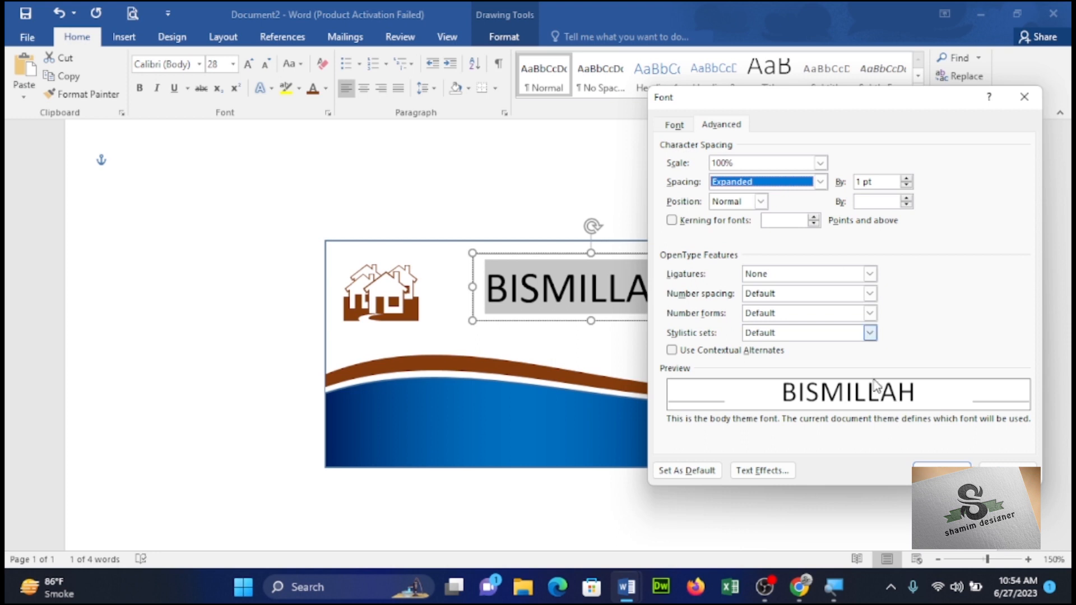
{"action": "double_click", "coordinate": [905, 185]}
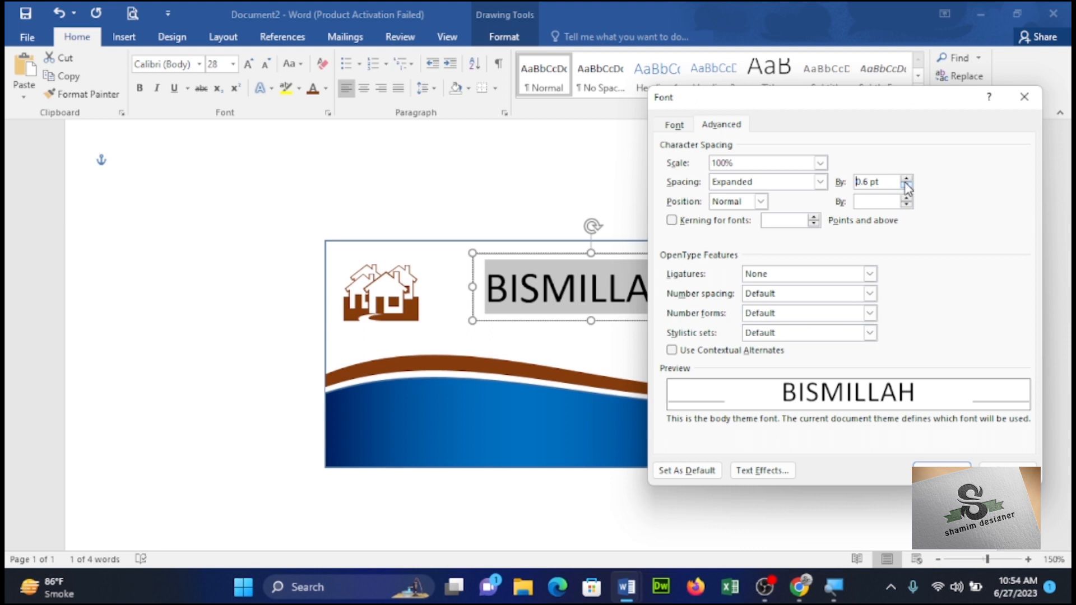
{"action": "left_click", "coordinate": [935, 466]}
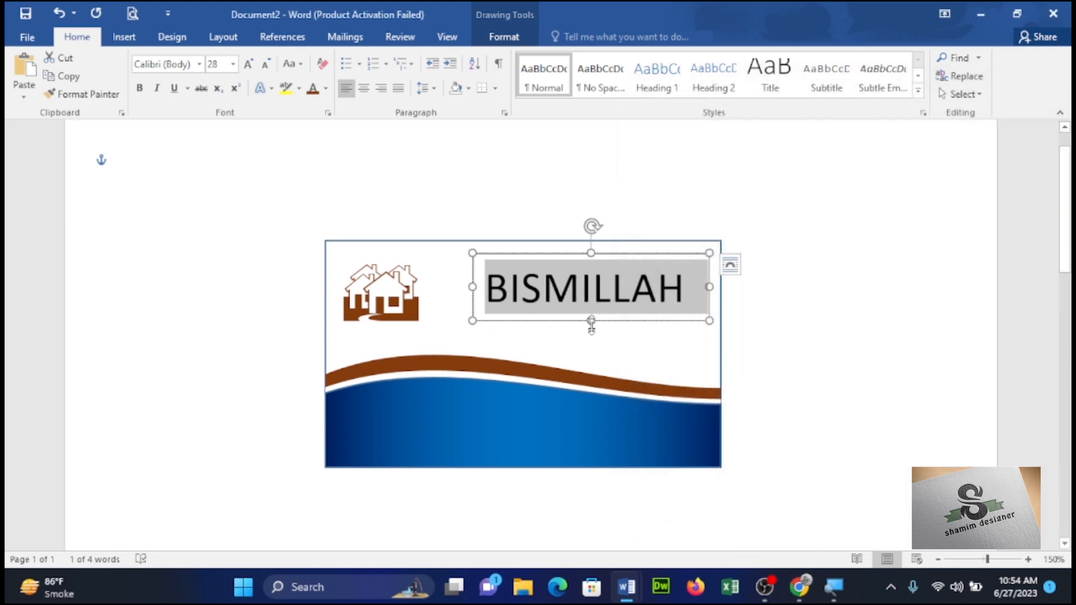
{"action": "left_click_drag", "start_coordinate": [591, 321], "coordinate": [590, 365]}
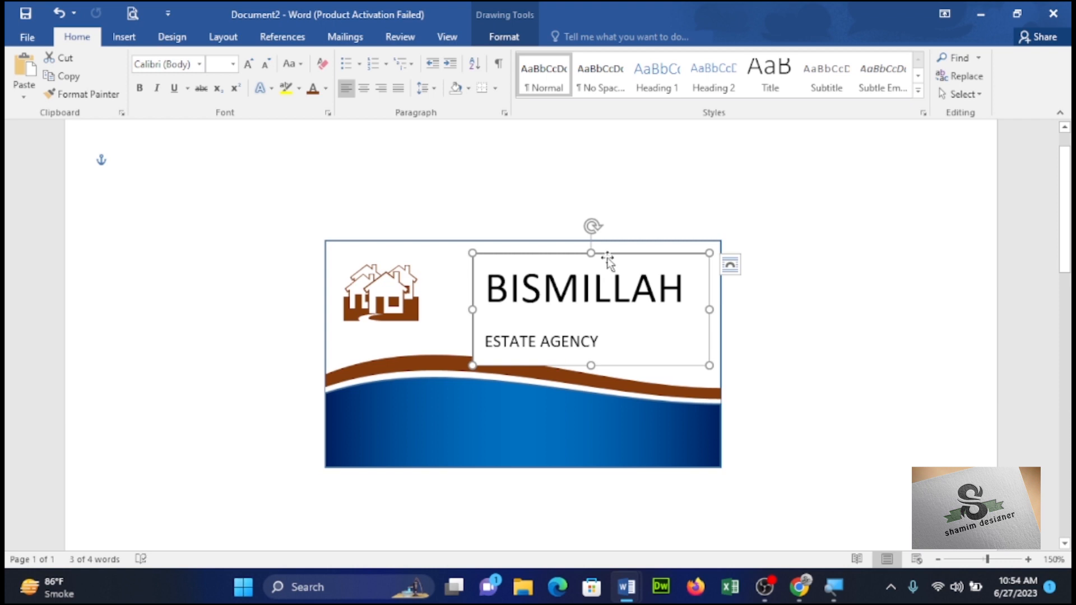
Step: Remove the space after the paragraphs in the company-name text box and set the ESTATE AGENCY line to 14 pt
{"action": "left_click", "coordinate": [431, 90]}
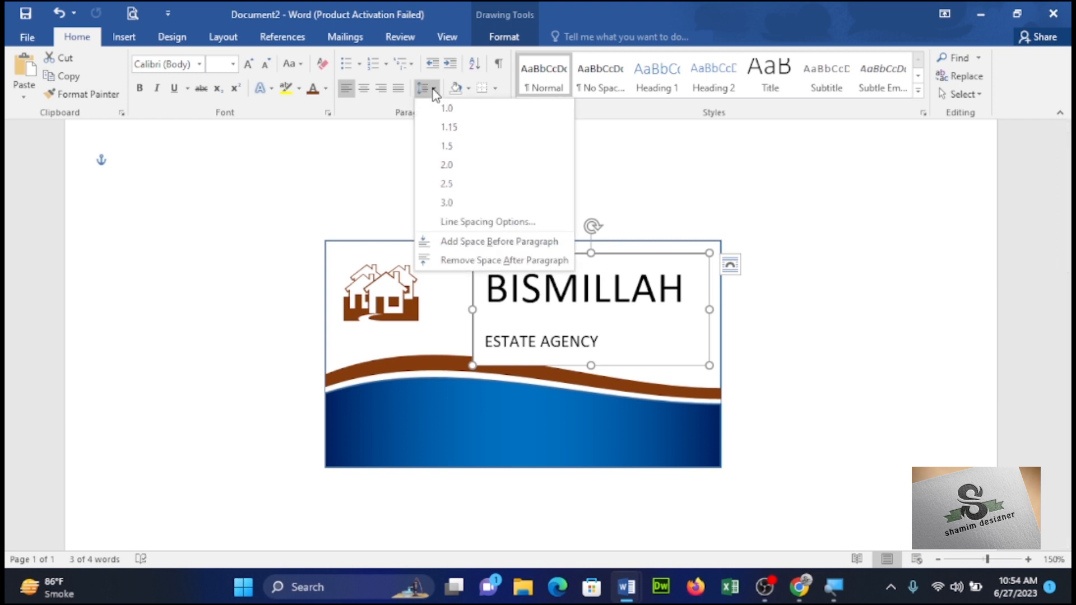
{"action": "left_click", "coordinate": [450, 261]}
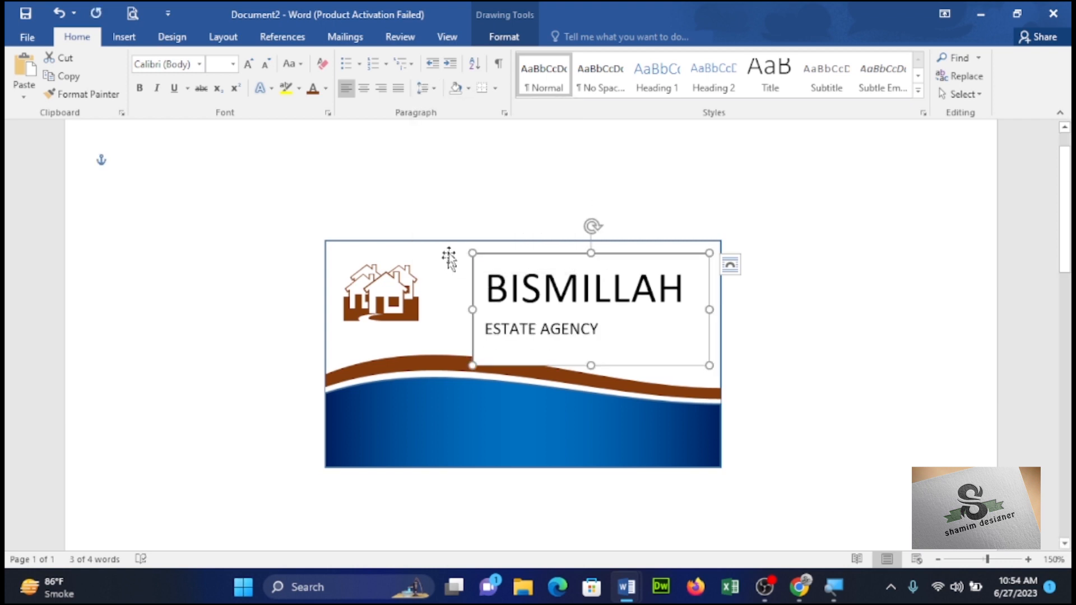
{"action": "left_click_drag", "start_coordinate": [485, 332], "coordinate": [609, 352]}
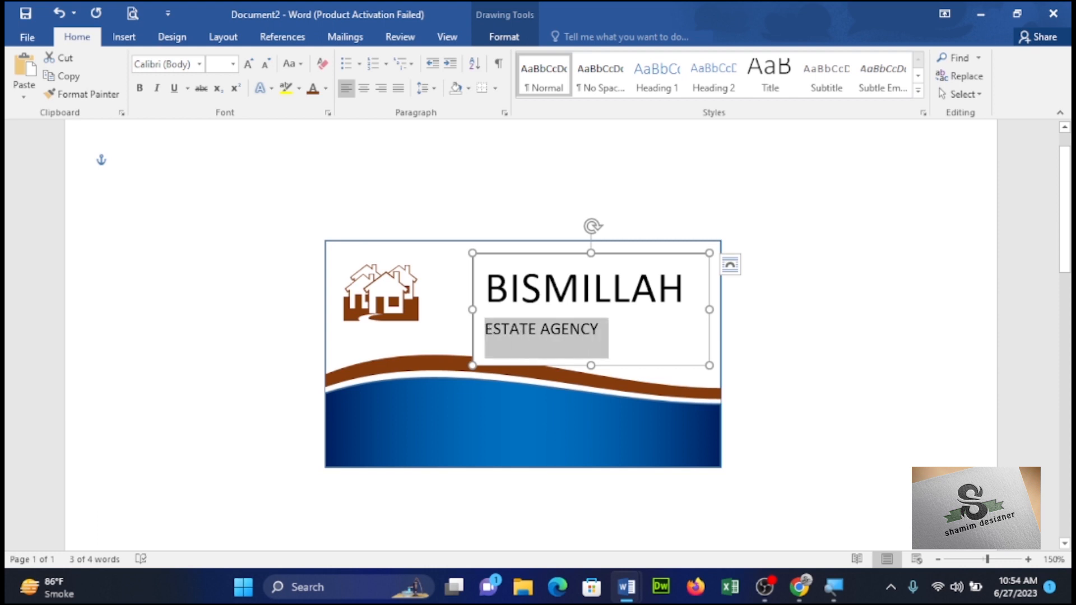
{"action": "left_click", "coordinate": [247, 69]}
{"action": "left_click", "coordinate": [269, 68]}
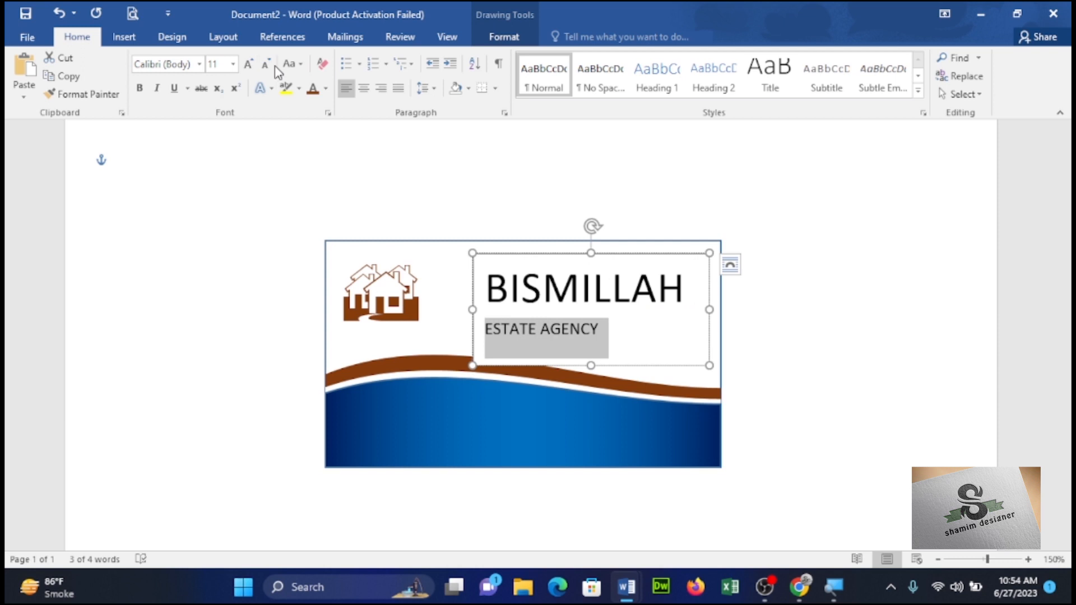
{"action": "left_click", "coordinate": [249, 64]}
{"action": "left_click", "coordinate": [248, 64]}
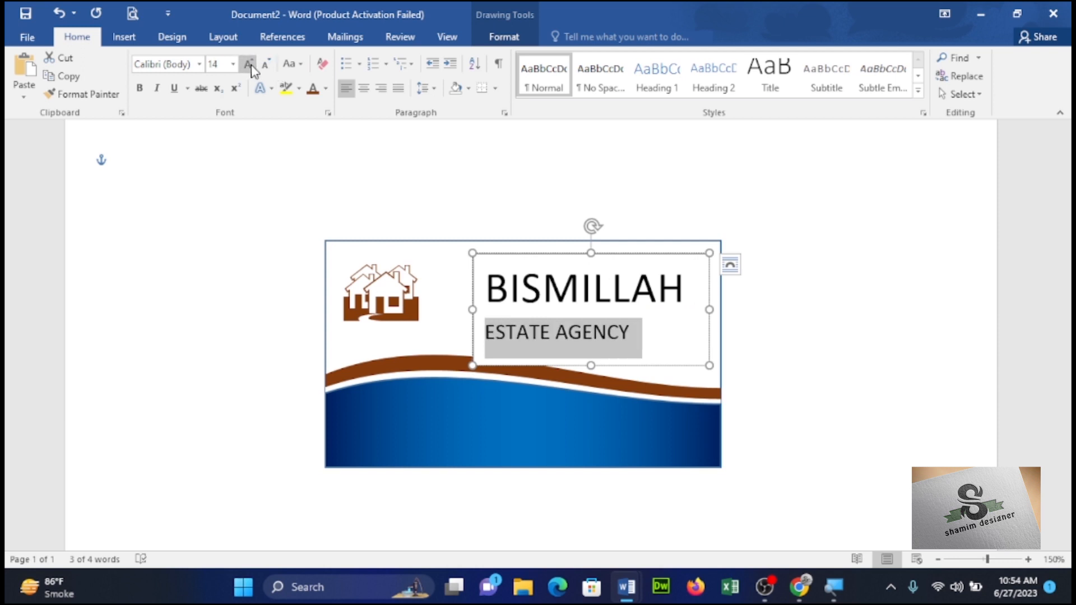
Step: Color the ESTATE AGENCY line brown and expand its character spacing by 1.2 pt
{"action": "left_click", "coordinate": [328, 114]}
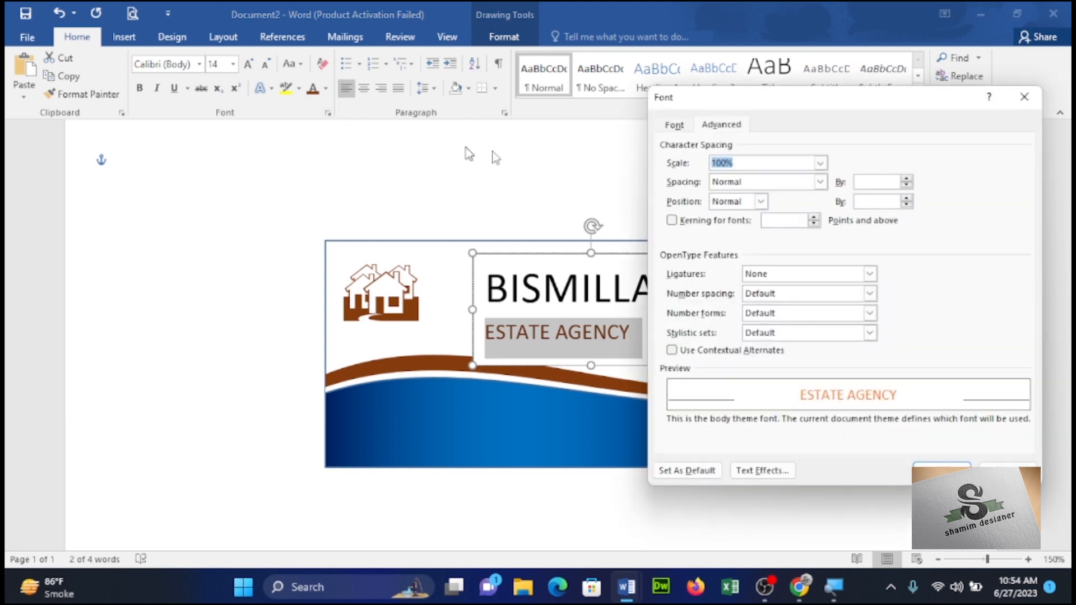
{"action": "left_click", "coordinate": [821, 182]}
{"action": "left_click", "coordinate": [785, 207]}
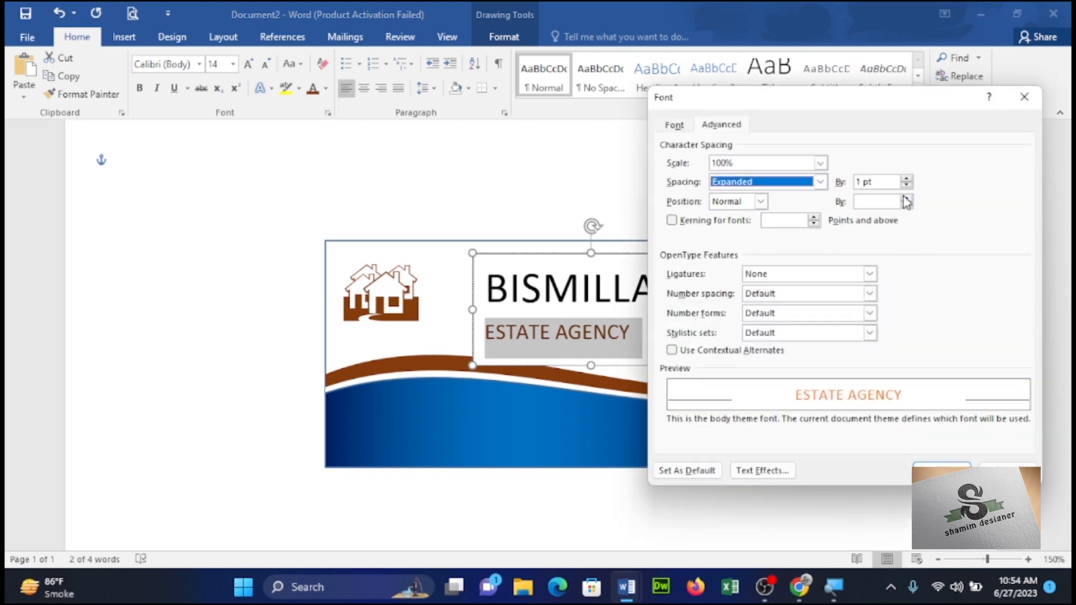
{"action": "left_click", "coordinate": [906, 180]}
{"action": "left_click", "coordinate": [907, 180]}
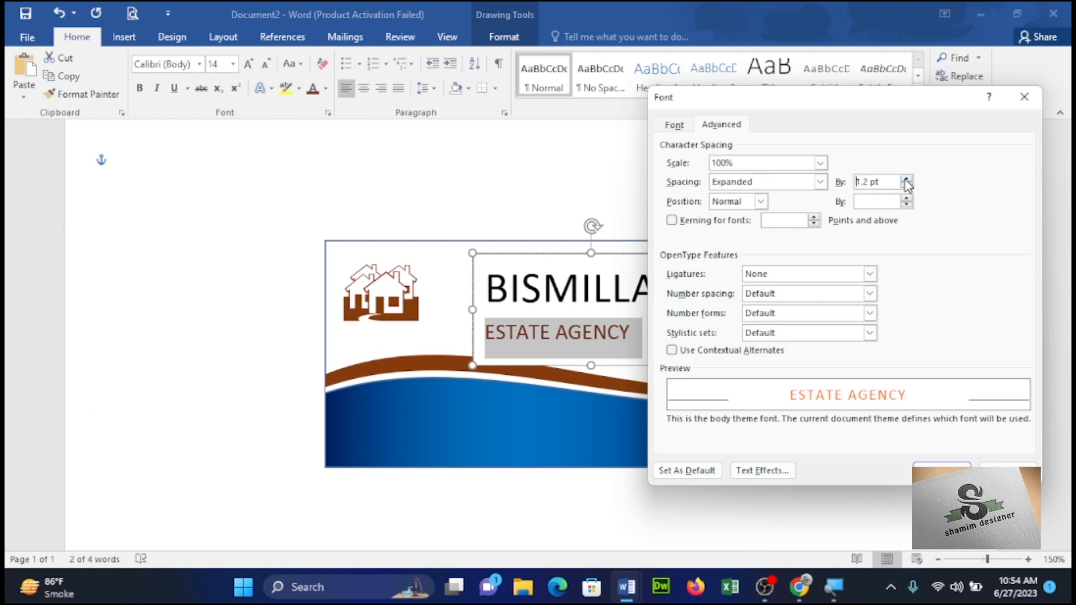
{"action": "left_click", "coordinate": [942, 472]}
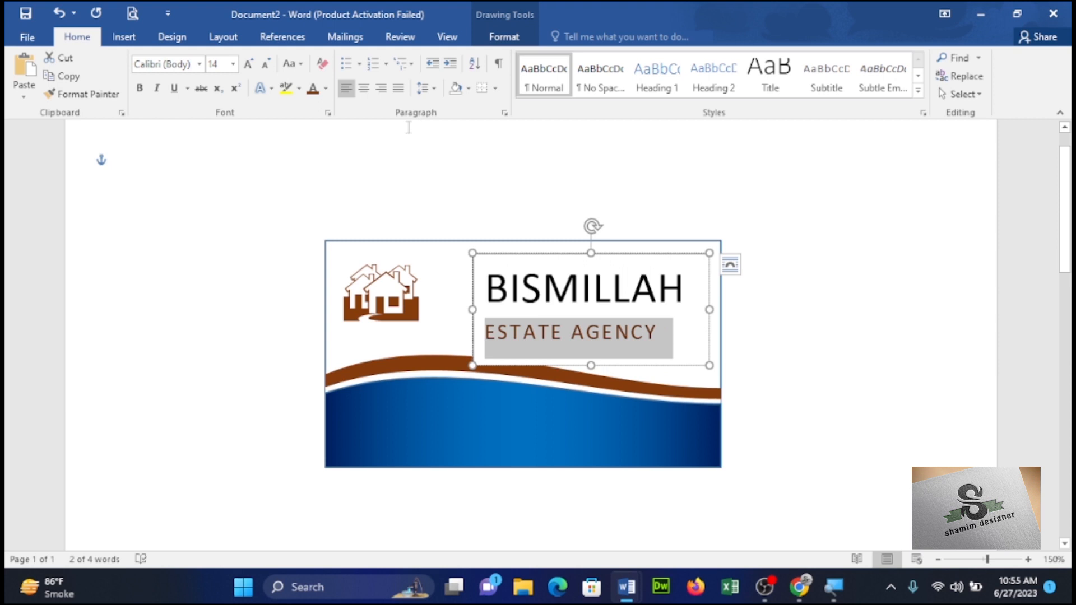
Step: Center the ESTATE AGENCY line and move the company-name text box slightly up to the card's upper edge
{"action": "left_click", "coordinate": [369, 93]}
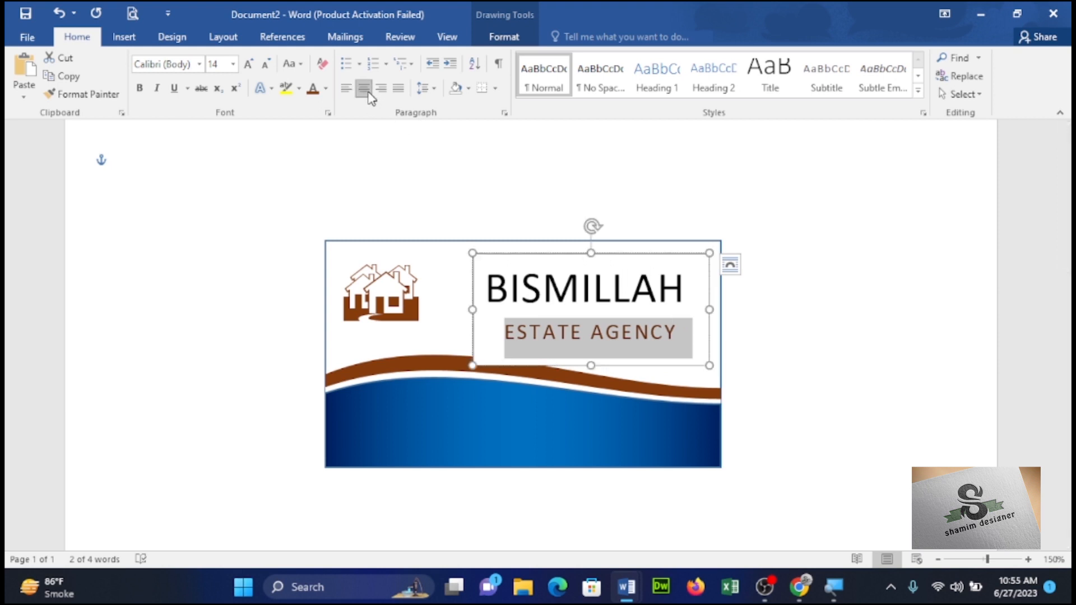
{"action": "left_click_drag", "start_coordinate": [606, 254], "coordinate": [603, 245]}
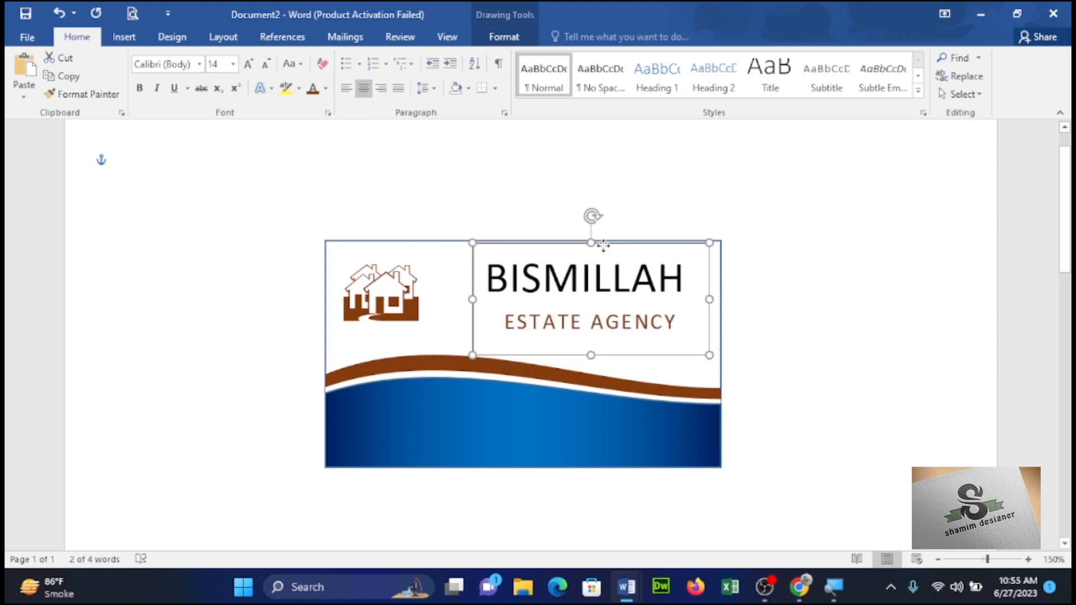
Step: Make the BISMILLAH line bold and color it dark blue
{"action": "left_click_drag", "start_coordinate": [683, 280], "coordinate": [487, 278]}
{"action": "left_click", "coordinate": [140, 88]}
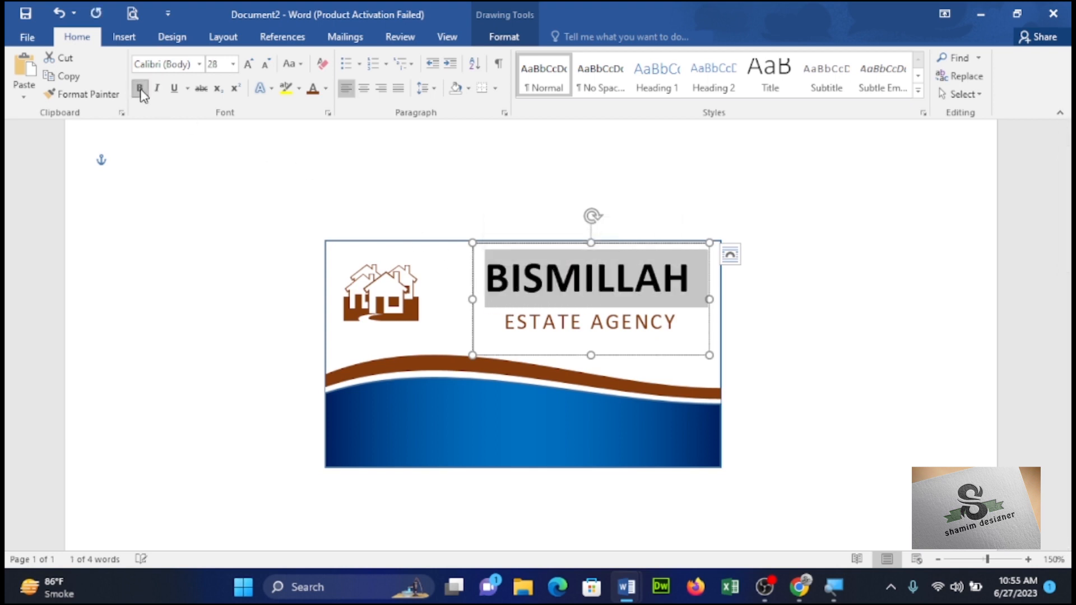
{"action": "left_click", "coordinate": [326, 91]}
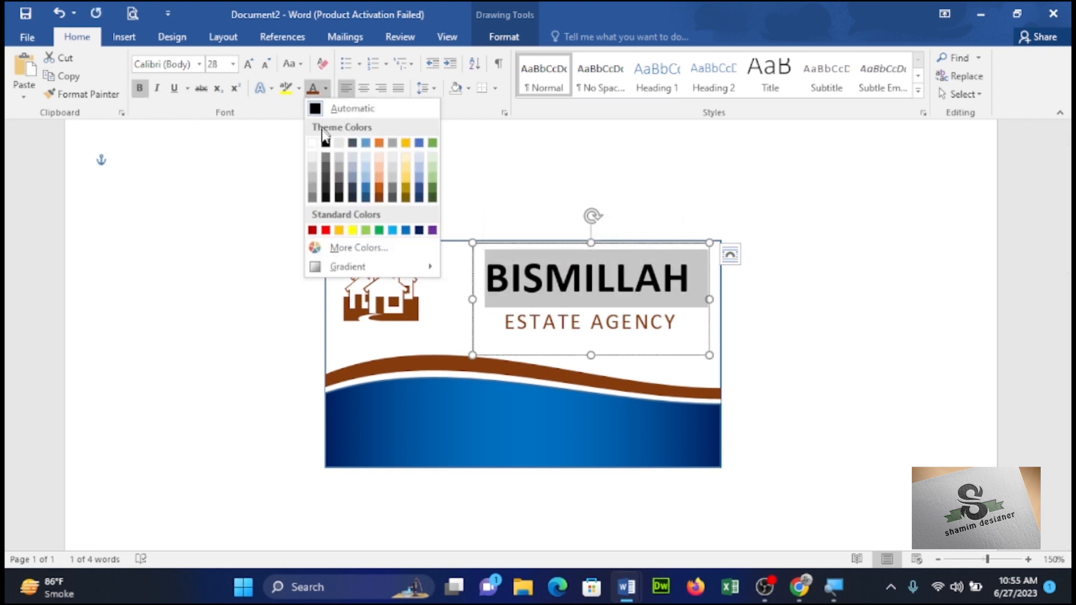
{"action": "left_click", "coordinate": [417, 234]}
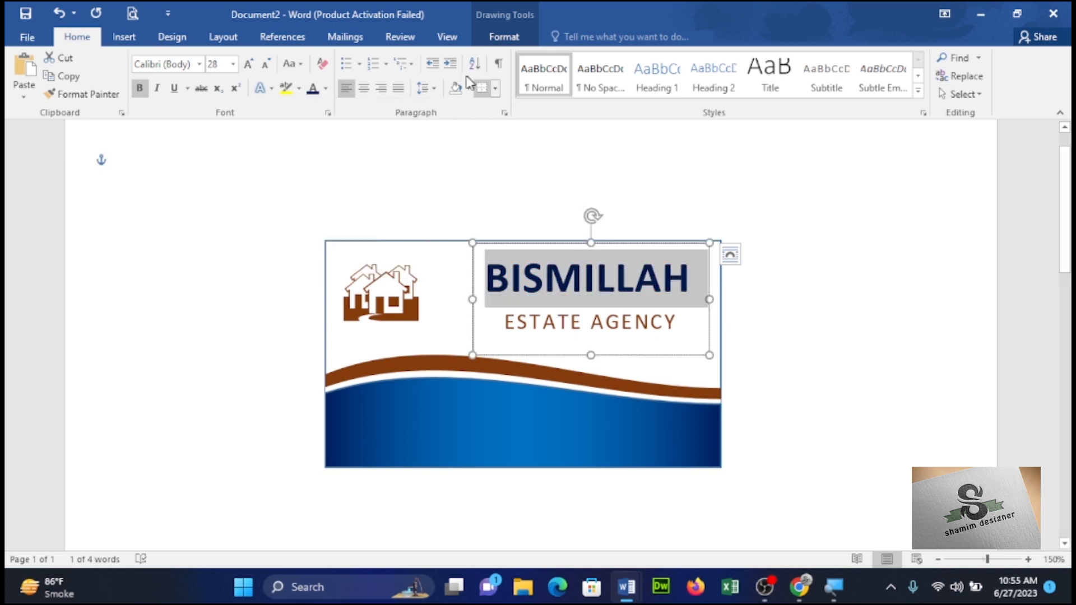
Step: Remove the outline of the company-name text box, reduce its height to about 0.93" and align it with the card's upper-right corner
{"action": "left_click", "coordinate": [527, 40]}
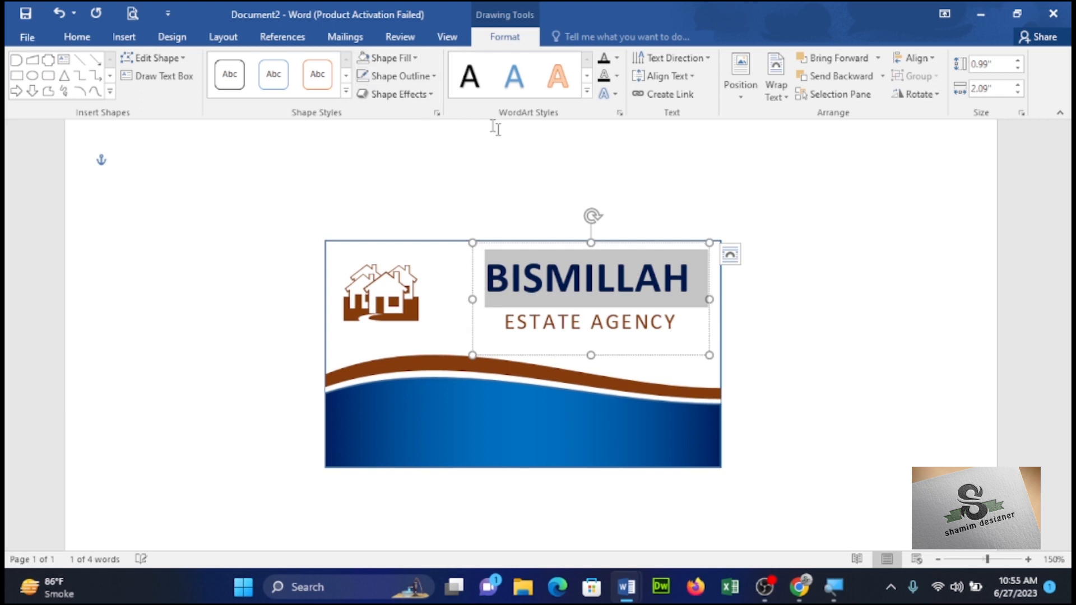
{"action": "left_click_drag", "start_coordinate": [649, 245], "coordinate": [604, 241]}
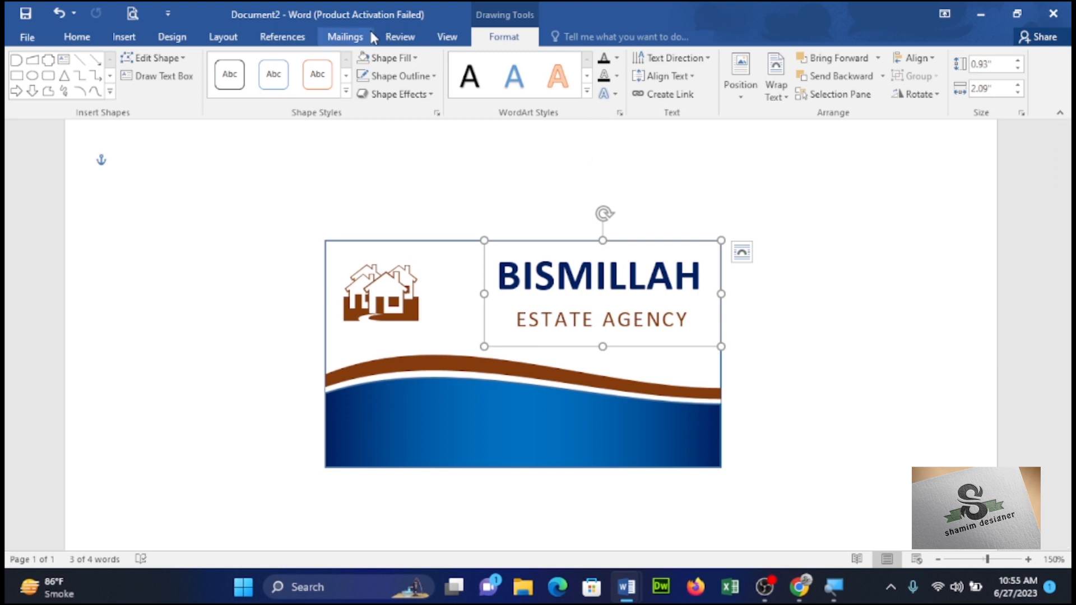
Step: Apply the No Spacing style to the text in the company-name text box
{"action": "left_click", "coordinate": [77, 37]}
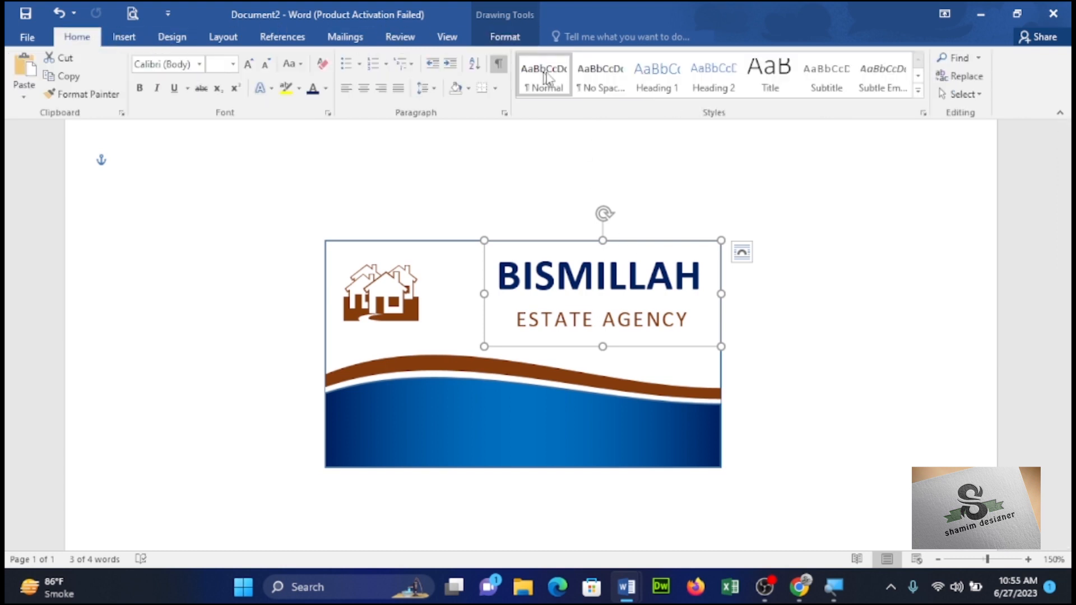
{"action": "left_click", "coordinate": [613, 86]}
{"action": "key", "text": "ctrl+z"}
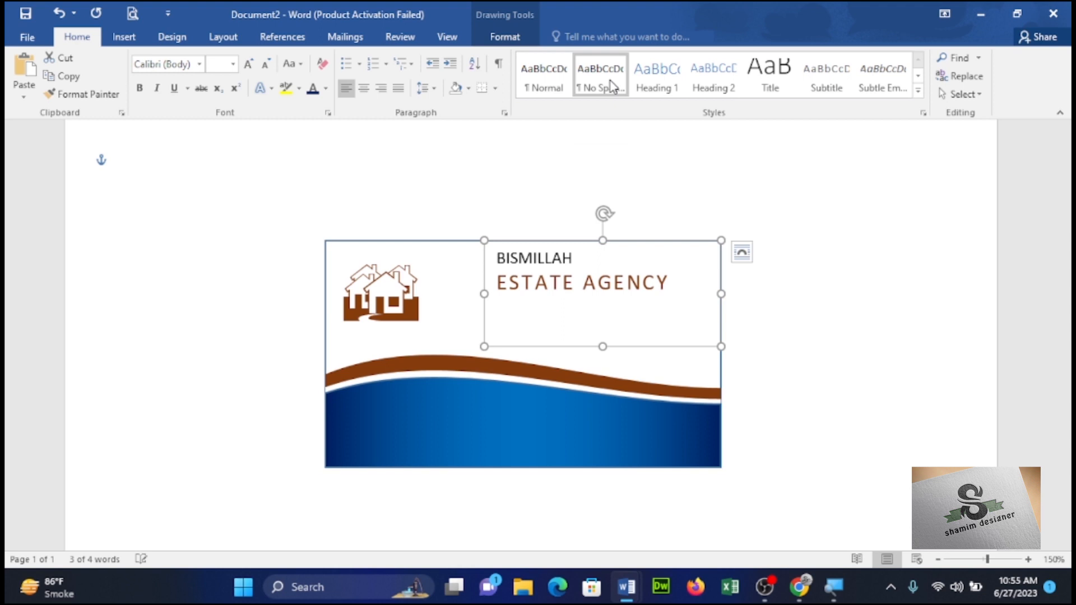
Step: Format the BISMILLAH line as 24 pt, dark blue and bold
{"action": "left_click_drag", "start_coordinate": [568, 257], "coordinate": [490, 259]}
{"action": "left_click", "coordinate": [253, 68]}
{"action": "left_click", "coordinate": [252, 67]}
{"action": "left_click", "coordinate": [252, 67]}
{"action": "left_click", "coordinate": [252, 68]}
{"action": "left_click", "coordinate": [252, 67]}
{"action": "left_click", "coordinate": [252, 68]}
{"action": "left_click", "coordinate": [252, 67]}
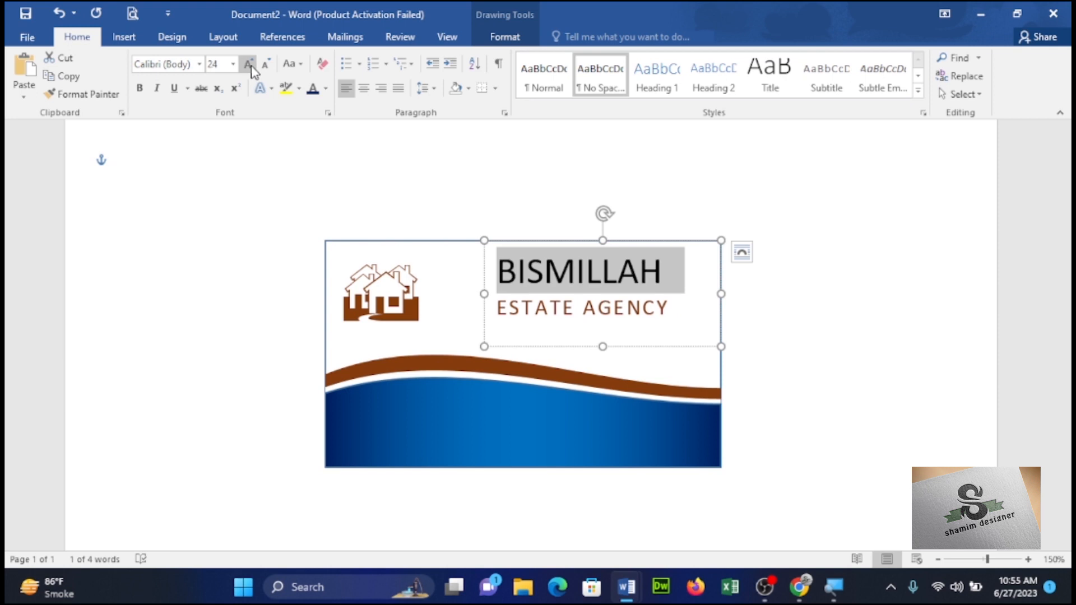
{"action": "left_click", "coordinate": [311, 94]}
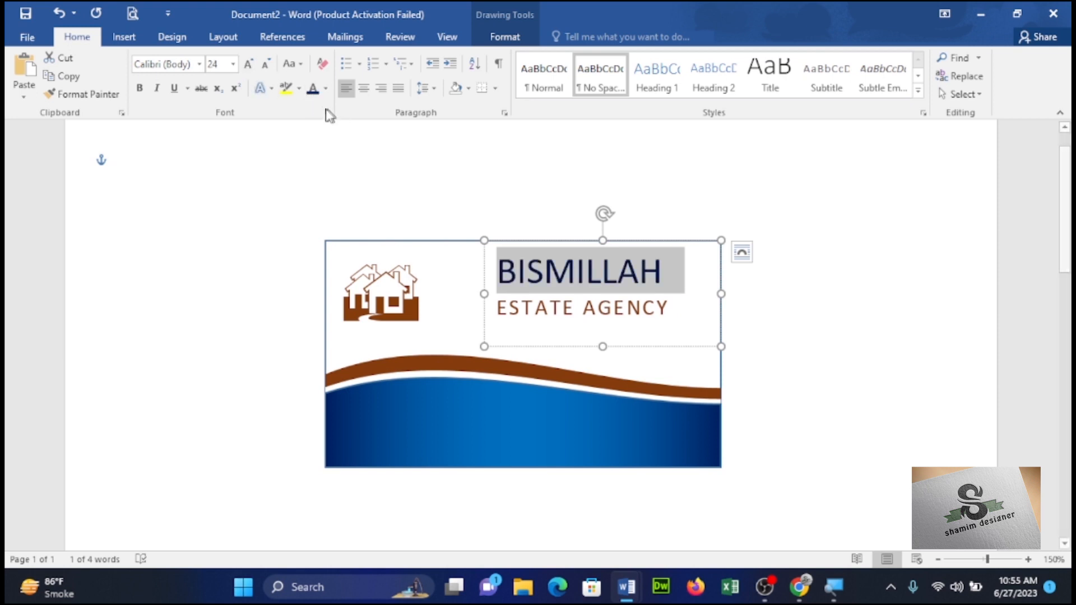
{"action": "left_click", "coordinate": [140, 88]}
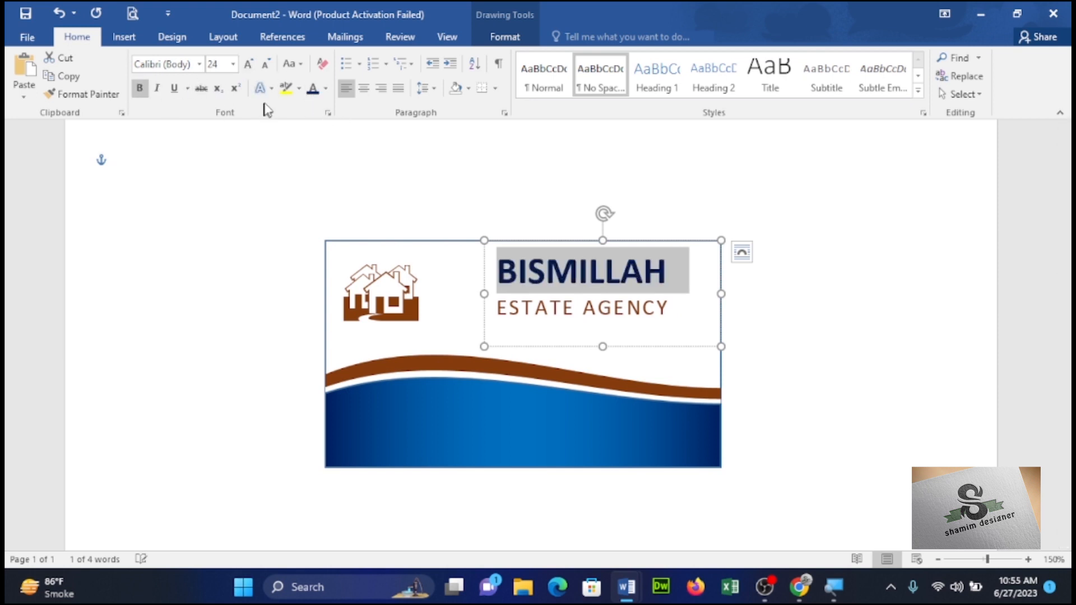
Step: Expand the character spacing of BISMILLAH by 1.6 pt
{"action": "left_click", "coordinate": [328, 114]}
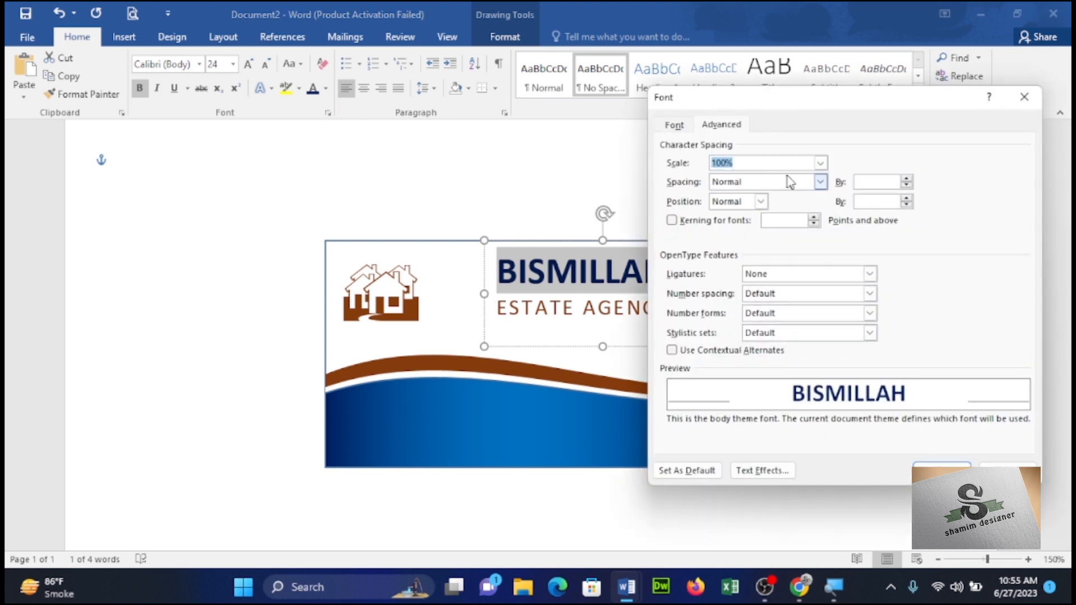
{"action": "left_click", "coordinate": [817, 184]}
{"action": "left_click", "coordinate": [731, 206]}
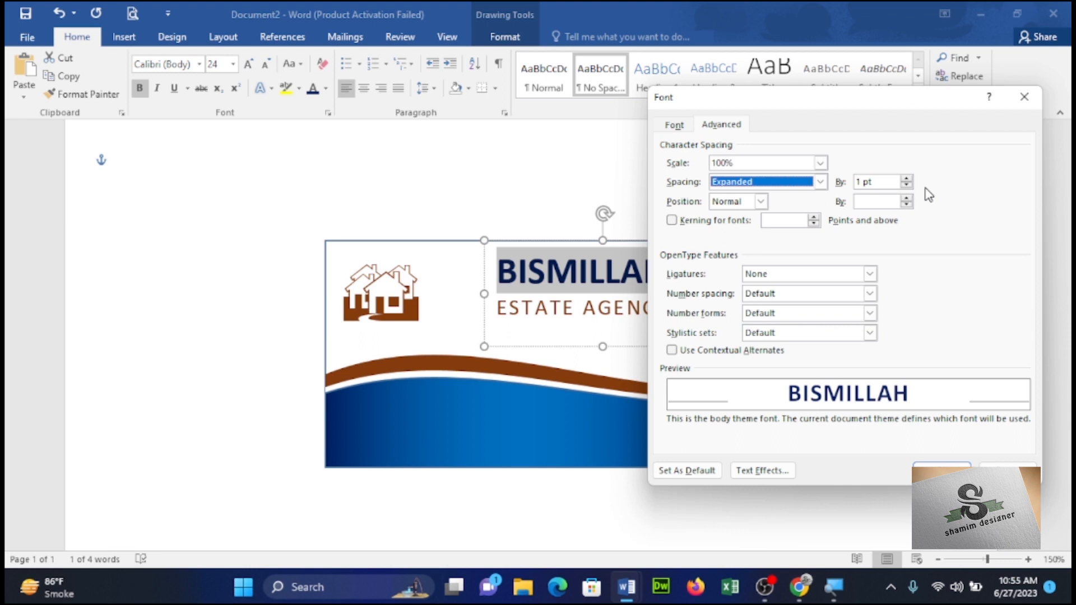
{"action": "left_click", "coordinate": [906, 178]}
{"action": "left_click", "coordinate": [906, 178]}
{"action": "left_click", "coordinate": [906, 178]}
{"action": "left_click", "coordinate": [907, 178]}
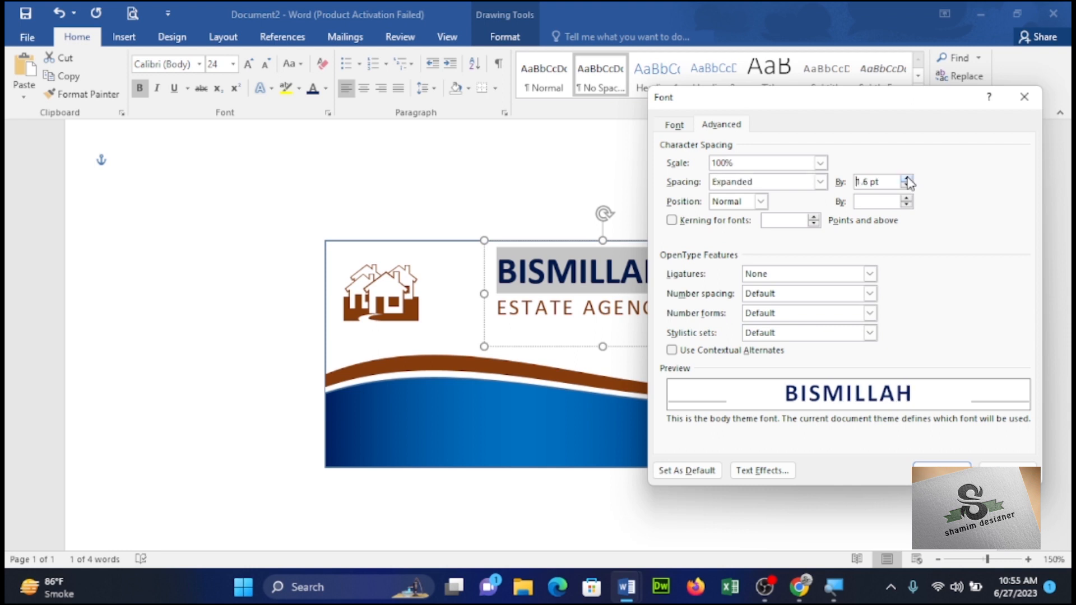
{"action": "left_click", "coordinate": [942, 470]}
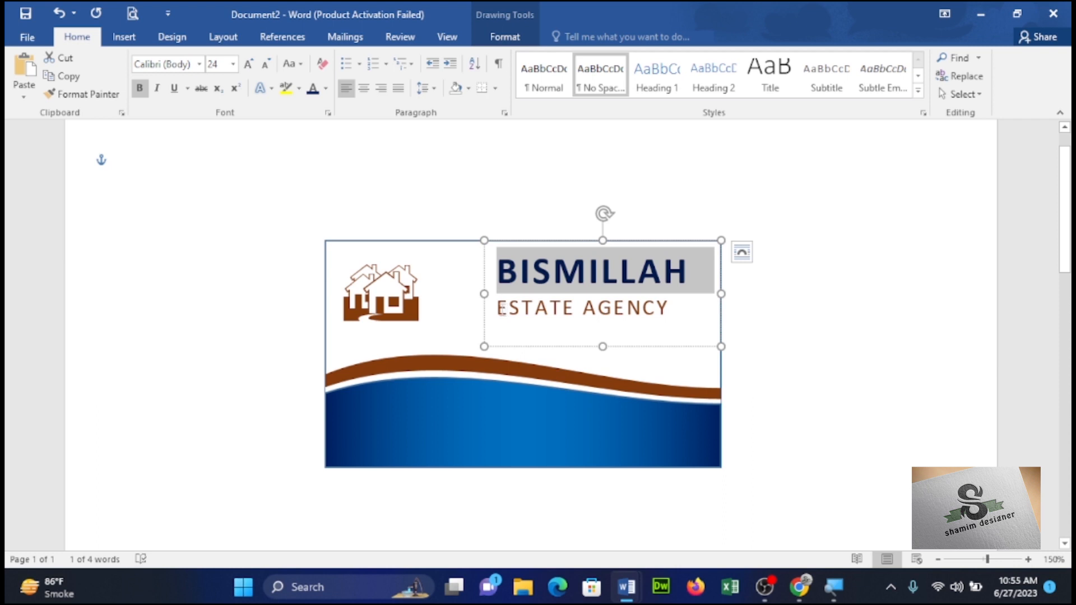
Step: Center the ESTATE AGENCY line and shorten the company-name text box slightly from its lower edge
{"action": "left_click_drag", "start_coordinate": [498, 308], "coordinate": [685, 311]}
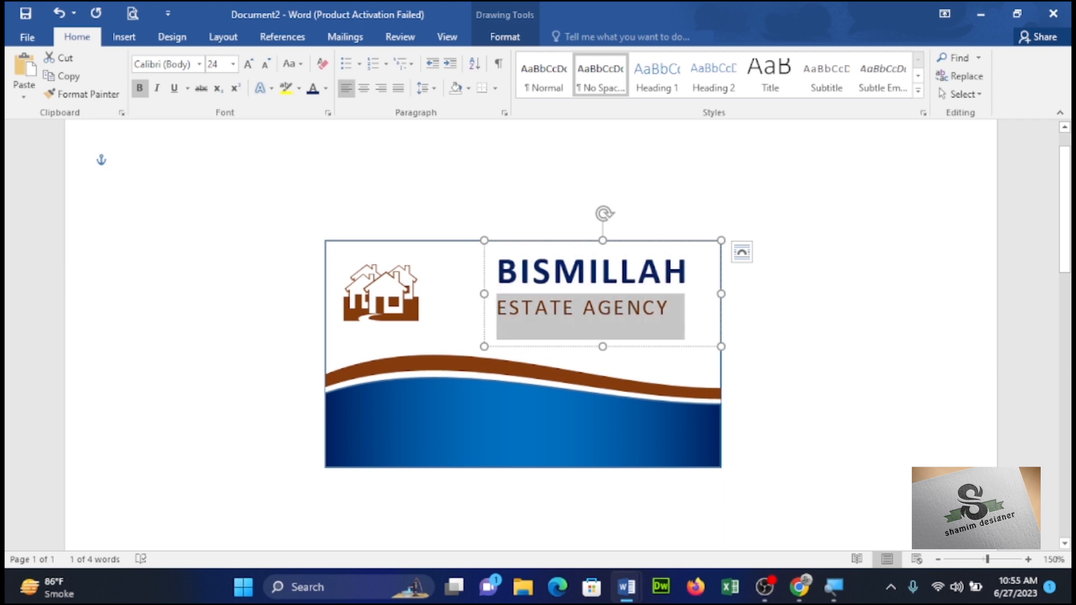
{"action": "left_click", "coordinate": [364, 89]}
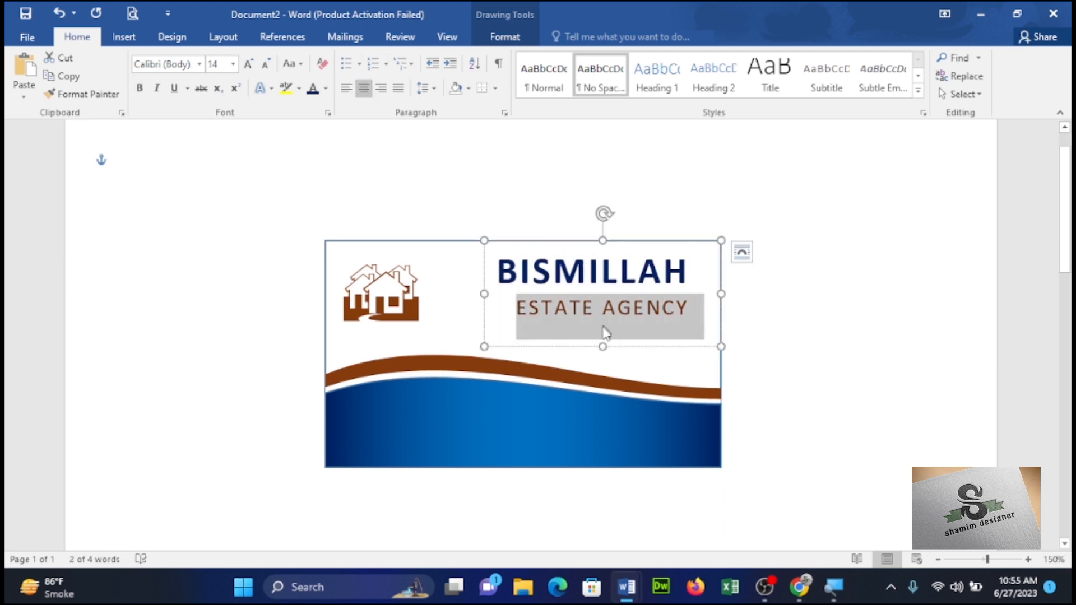
{"action": "left_click_drag", "start_coordinate": [601, 346], "coordinate": [600, 334]}
{"action": "left_click", "coordinate": [603, 359]}
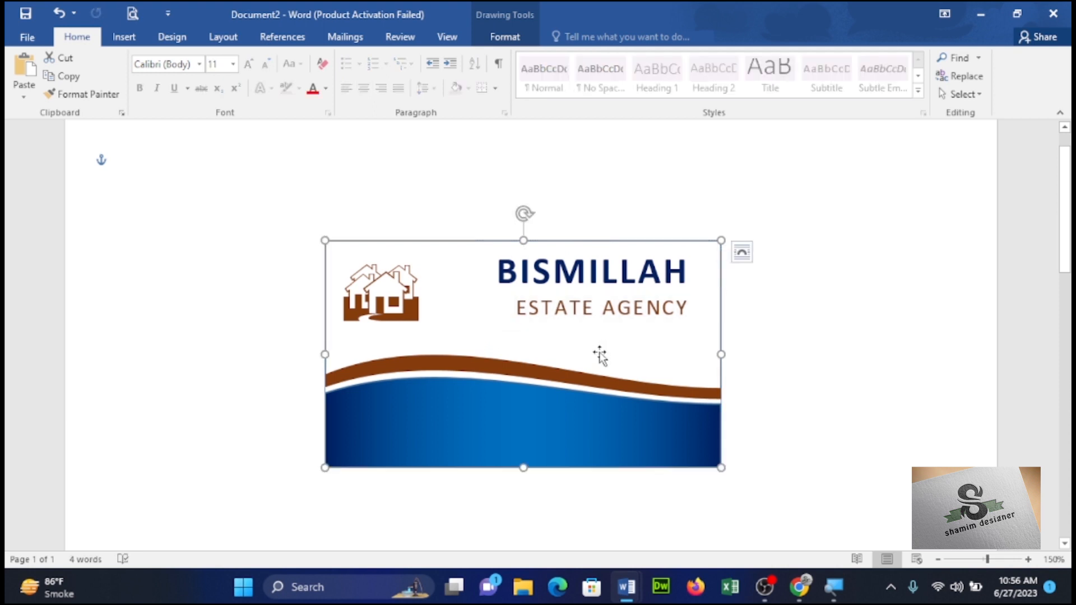
Step: Draw a text box about 1.02" high and 2.22" wide below the ESTATE AGENCY line
{"action": "left_click", "coordinate": [122, 39]}
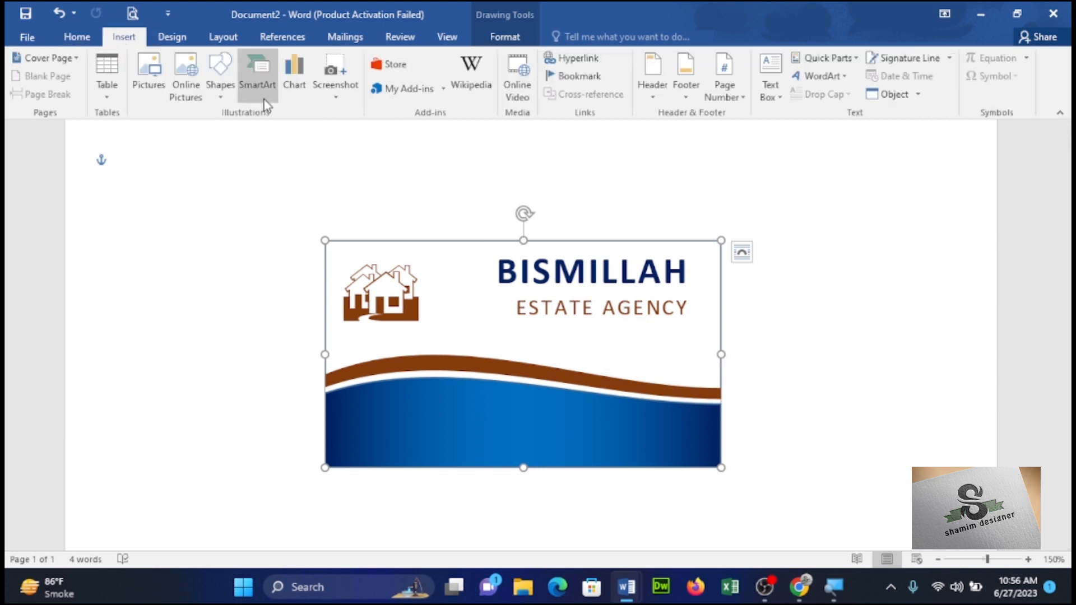
{"action": "left_click", "coordinate": [224, 88]}
{"action": "left_click", "coordinate": [260, 132]}
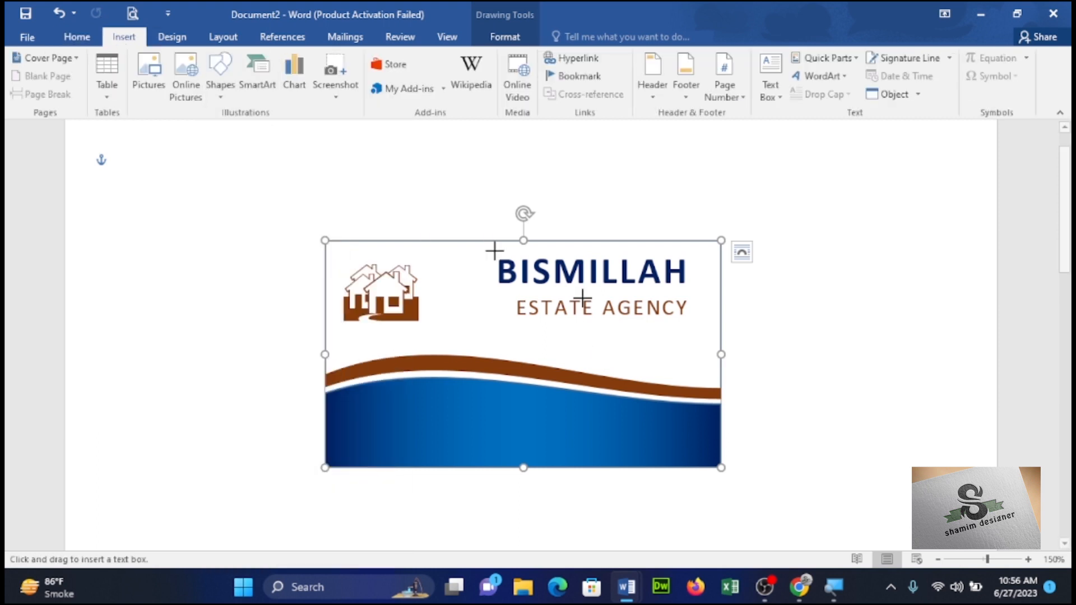
{"action": "left_click_drag", "start_coordinate": [515, 326], "coordinate": [767, 443]}
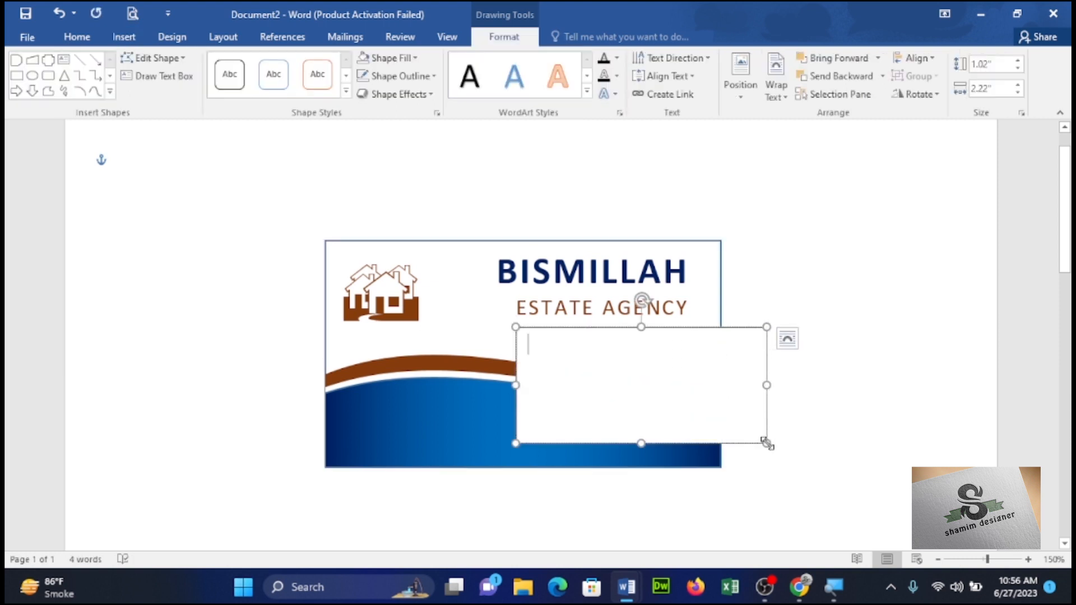
Step: Enter the services text "Real Estate Sale, Purchase & Property Documents" in the new text box
{"action": "type", "text": "R"}
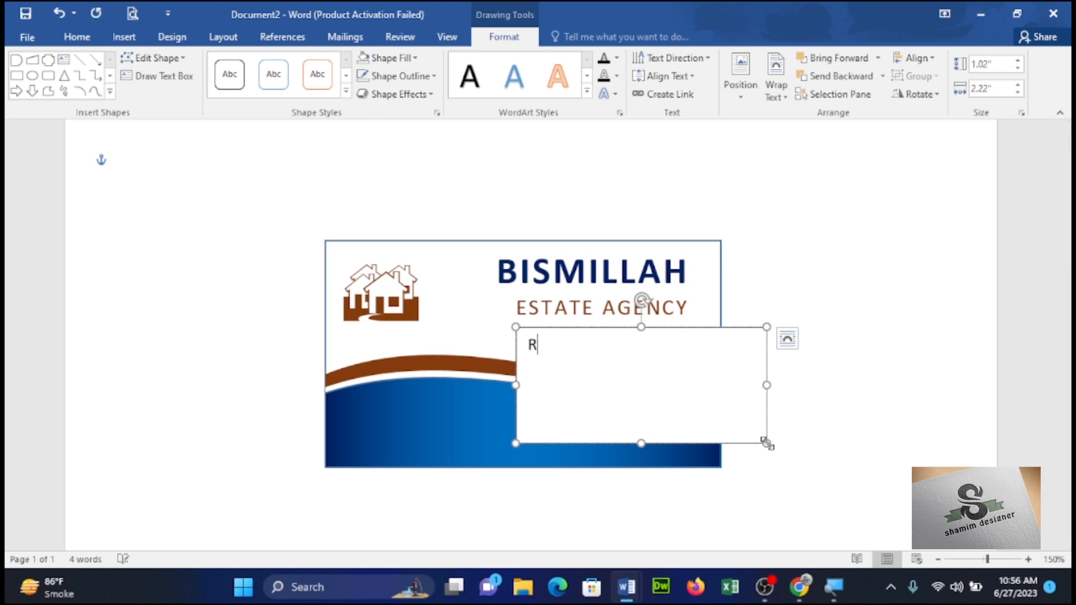
{"action": "type", "text": "eal Estate"}
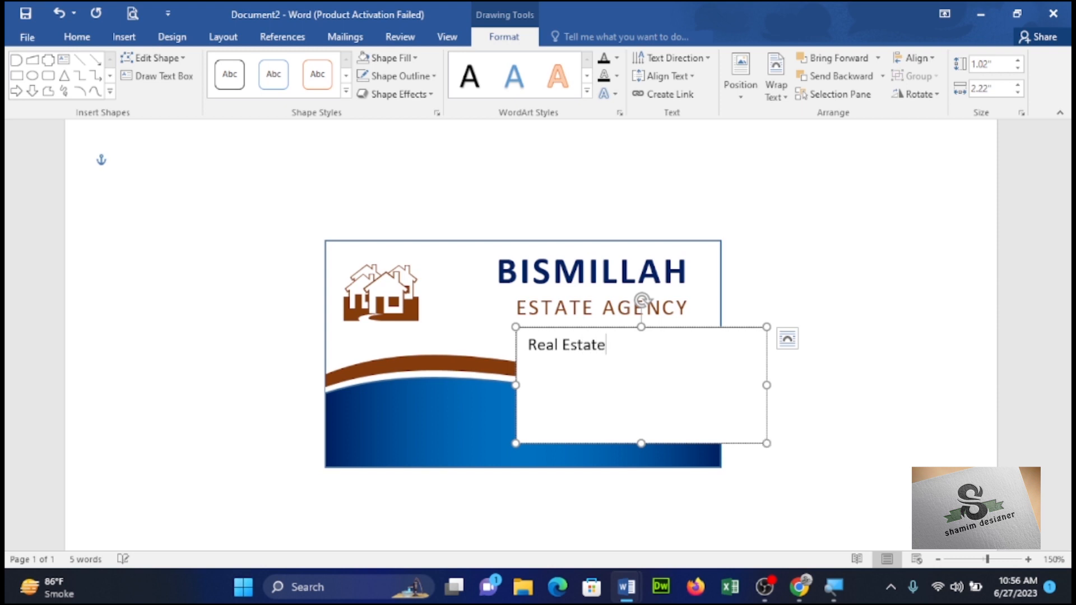
{"action": "type", "text": " Sa"}
{"action": "type", "text": "Pu"}
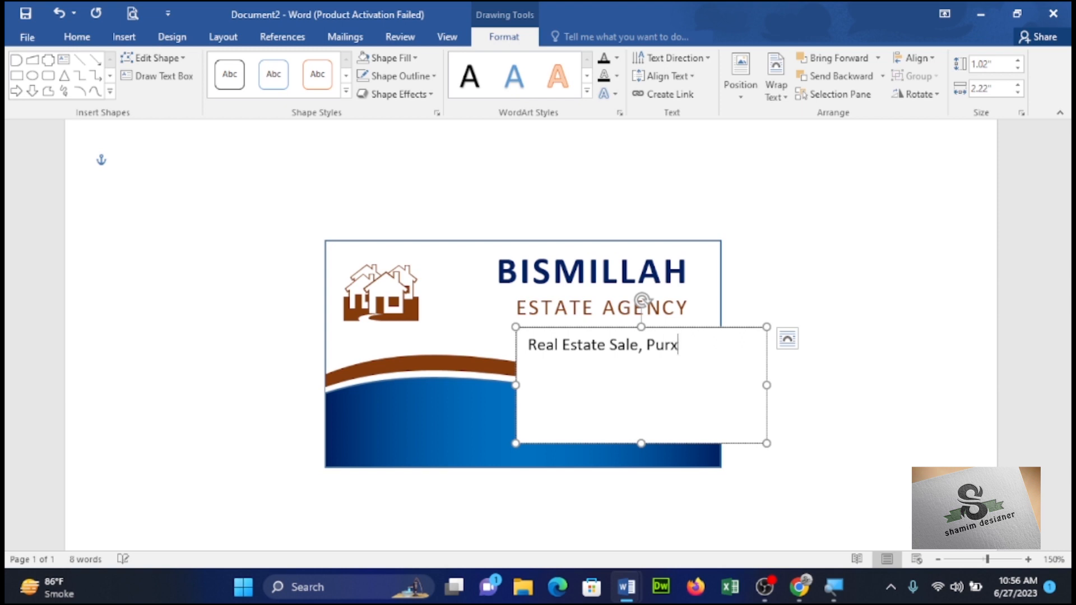
{"action": "type", "text": "rch"}
{"action": "type", "text": "&"}
{"action": "type", "text": " Pro"}
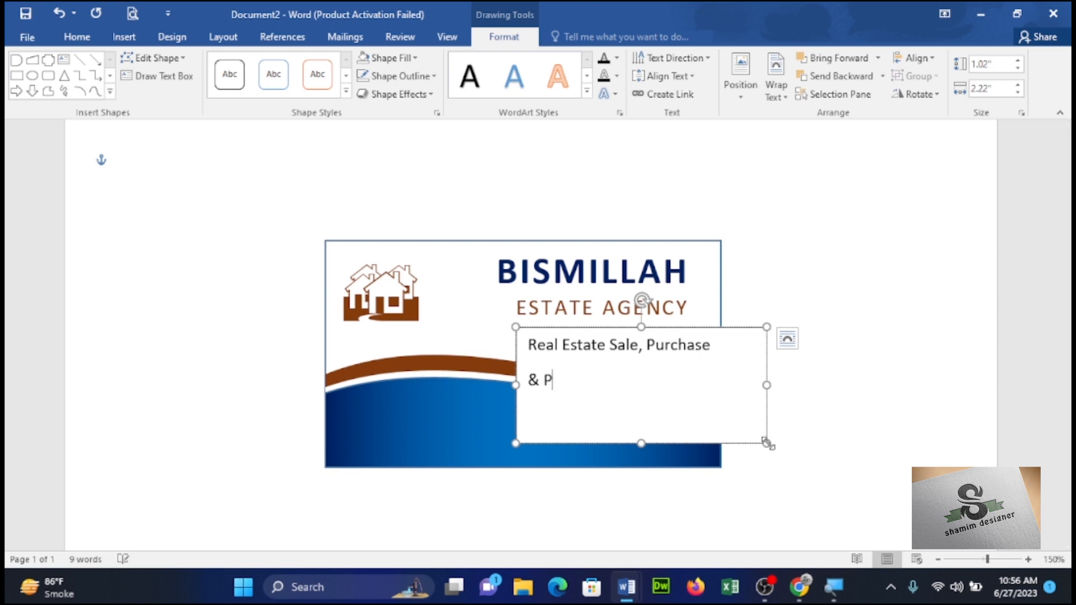
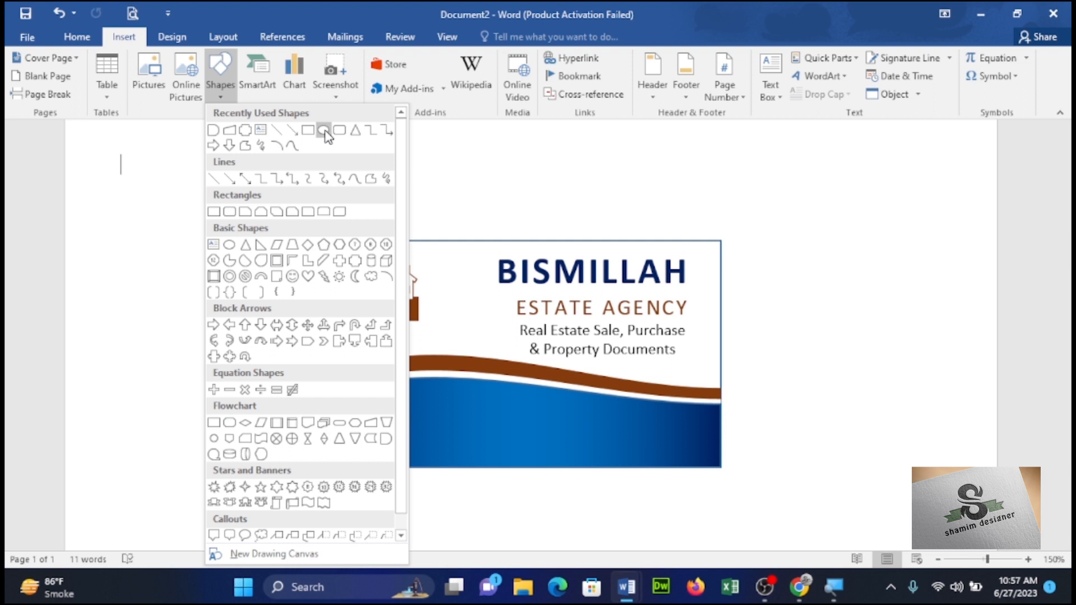
Step: Draw a small oval at the left end of the blue wave and set its height and width to 0.2"
{"action": "left_click_drag", "start_coordinate": [350, 398], "coordinate": [376, 423]}
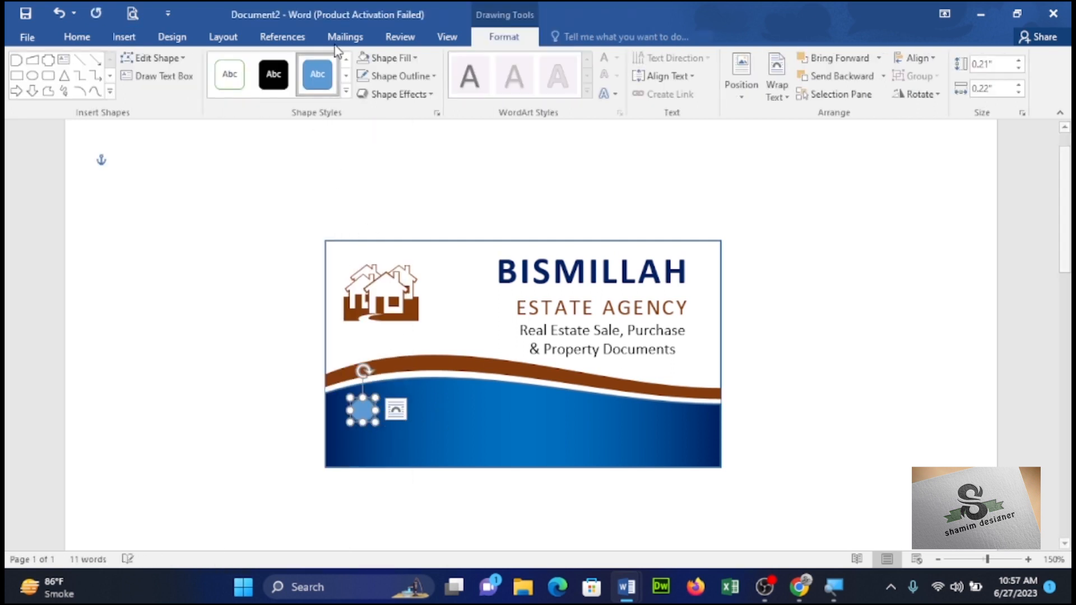
{"action": "left_click", "coordinate": [1017, 70]}
{"action": "left_click", "coordinate": [1017, 69]}
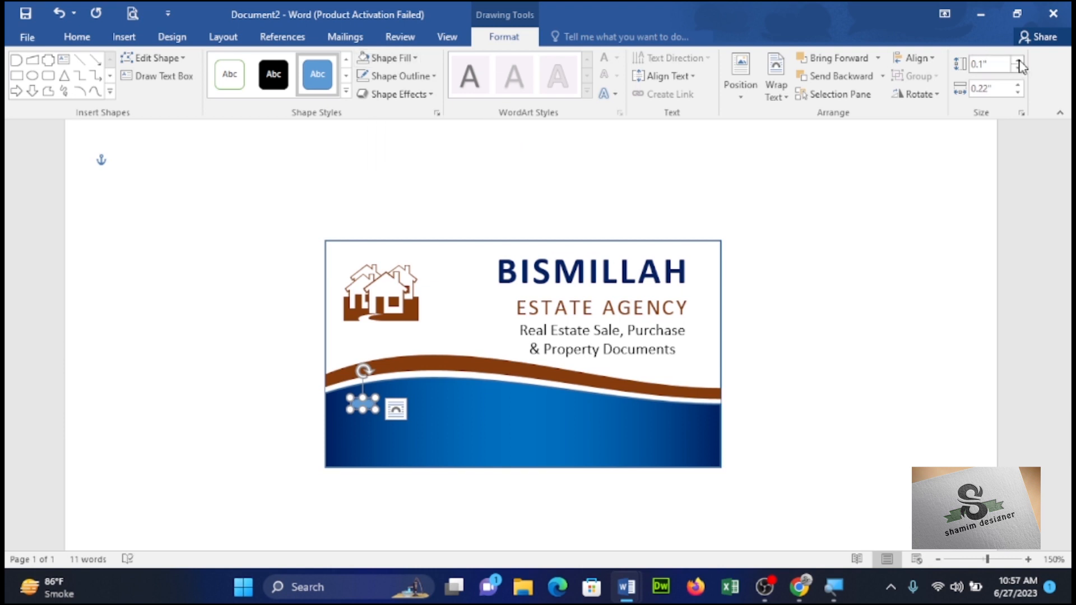
{"action": "left_click", "coordinate": [1018, 61]}
{"action": "left_click", "coordinate": [1019, 92]}
{"action": "left_click", "coordinate": [1019, 92]}
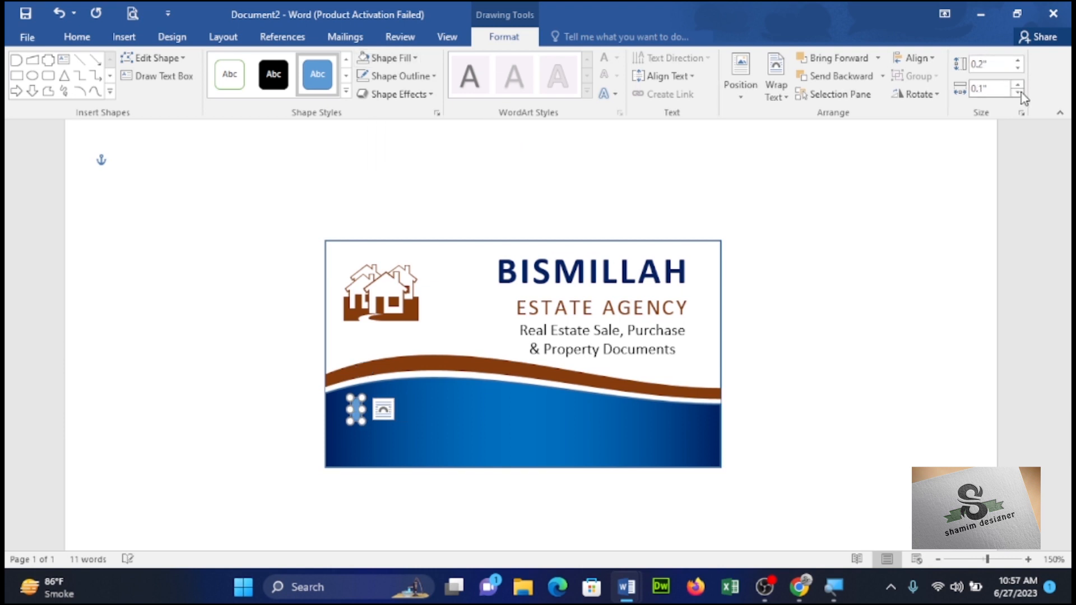
{"action": "left_click", "coordinate": [1018, 85]}
{"action": "left_click", "coordinate": [1018, 86]}
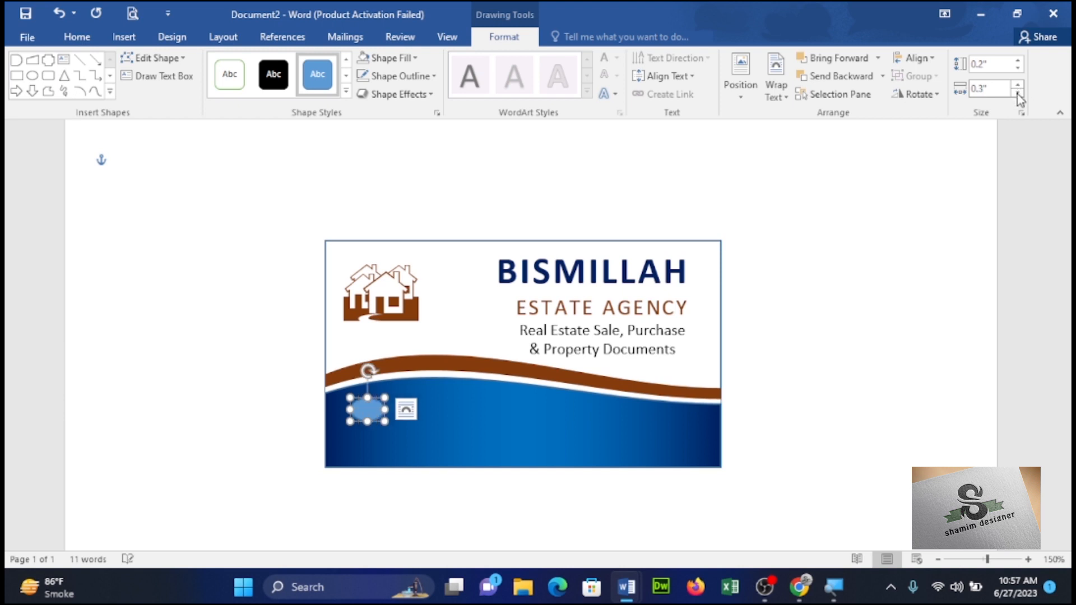
{"action": "left_click", "coordinate": [1018, 94]}
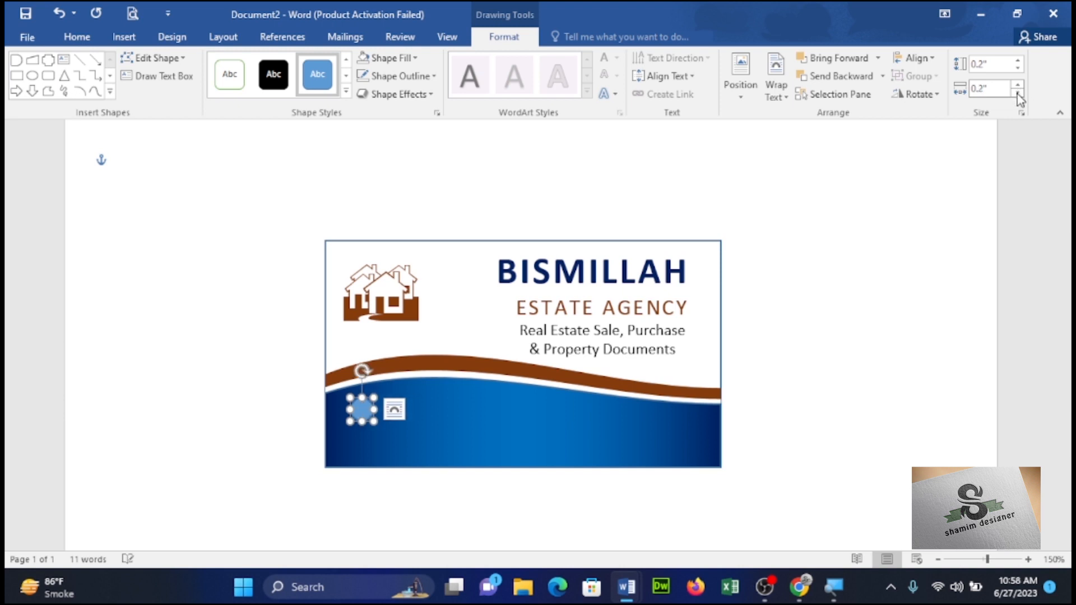
Step: Fill the small circle with the picture whatsapp (1).png from Downloads and move it closer to the card's left edge
{"action": "left_click", "coordinate": [407, 57]}
{"action": "left_click", "coordinate": [420, 236]}
{"action": "left_click", "coordinate": [605, 205]}
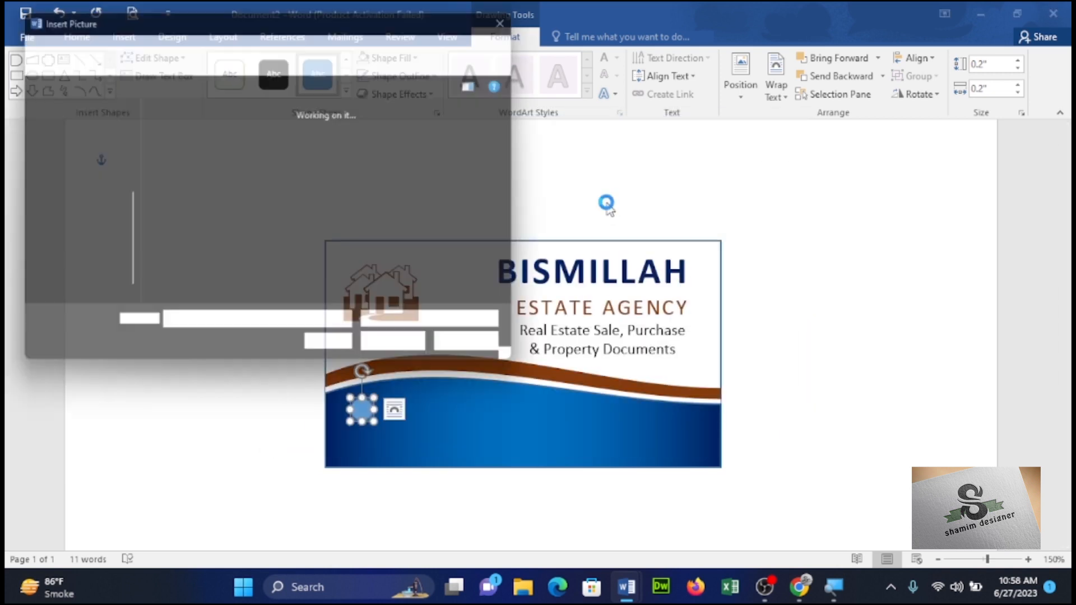
{"action": "left_click", "coordinate": [361, 181]}
{"action": "left_click", "coordinate": [399, 354]}
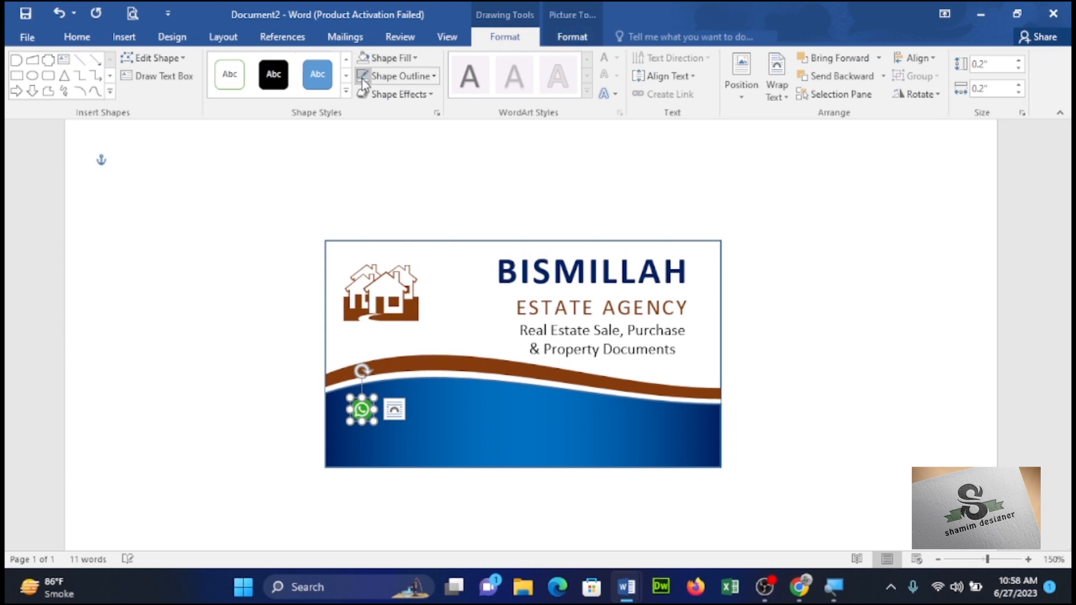
{"action": "mouse_move", "coordinate": [360, 412]}
{"action": "left_mouse_down"}
{"action": "mouse_move", "coordinate": [331, 400]}
{"action": "mouse_move", "coordinate": [343, 409]}
{"action": "left_mouse_up"}
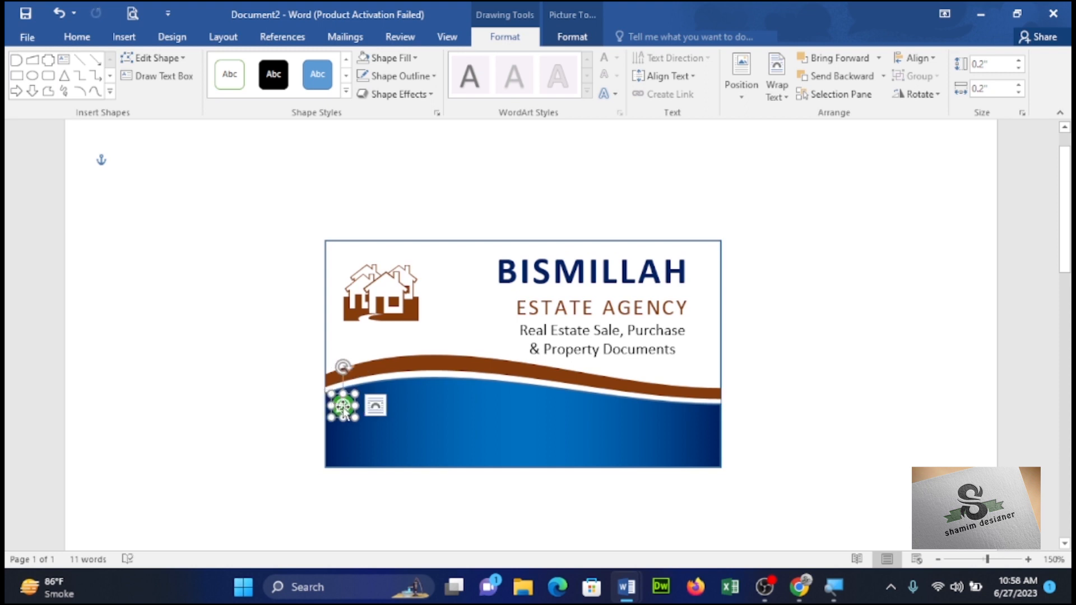
Step: Duplicate the WhatsApp icon directly below the original and fill the copy with location-pin.png
{"action": "left_click_drag", "start_coordinate": [344, 409], "coordinate": [343, 440], "text": "ctrl"}
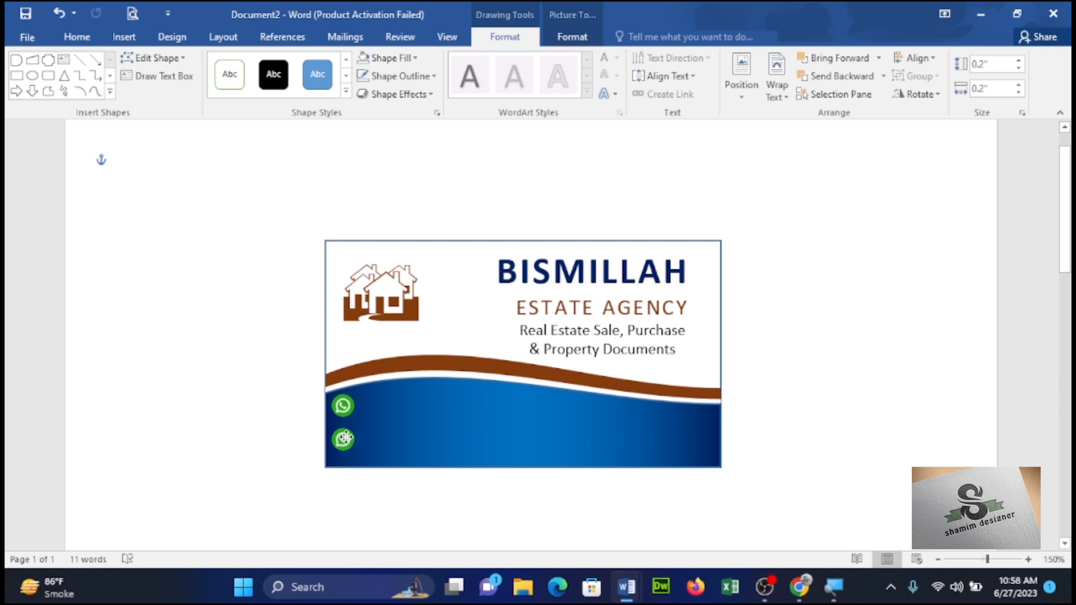
{"action": "left_click", "coordinate": [399, 415]}
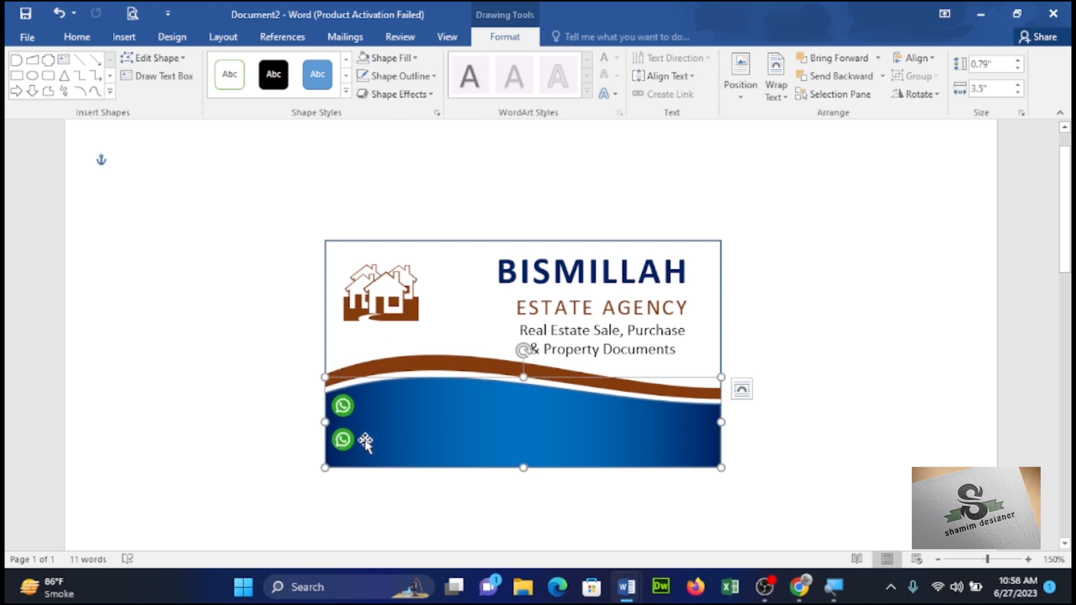
{"action": "left_click", "coordinate": [344, 439]}
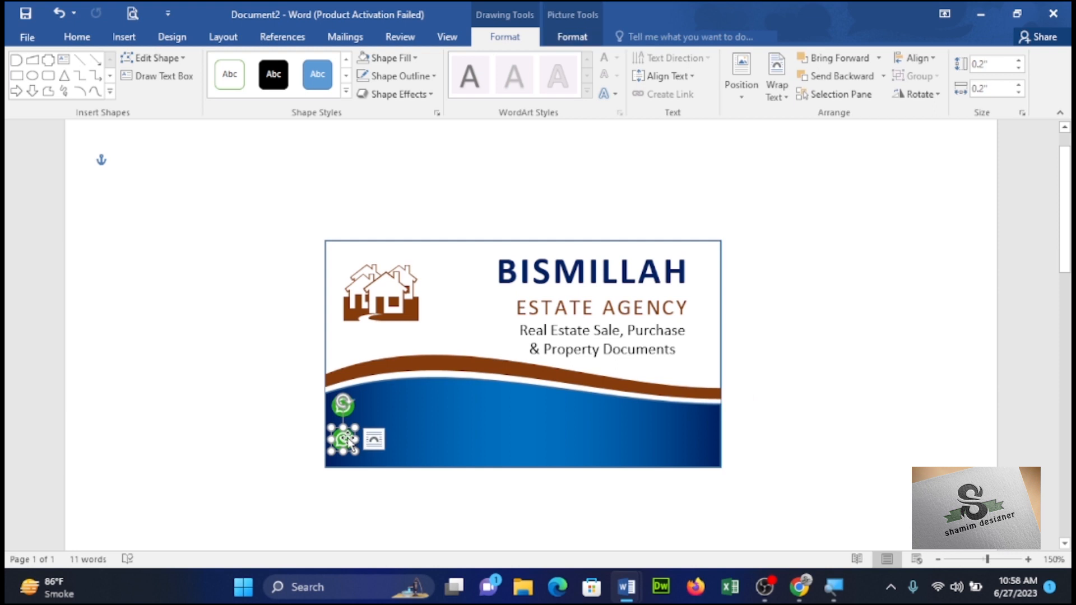
{"action": "left_click", "coordinate": [410, 59]}
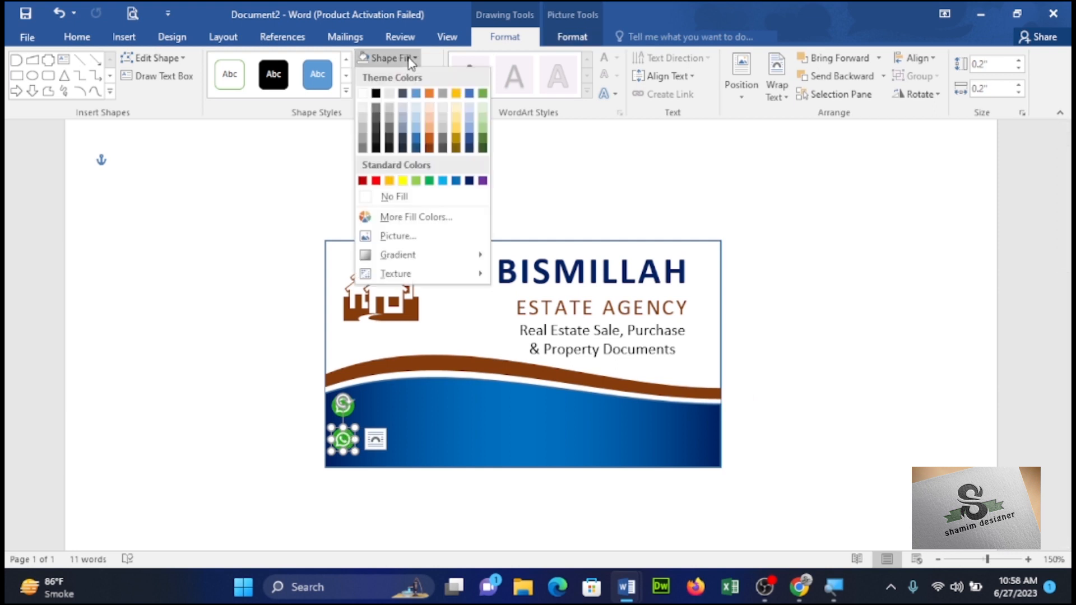
{"action": "left_click", "coordinate": [413, 238]}
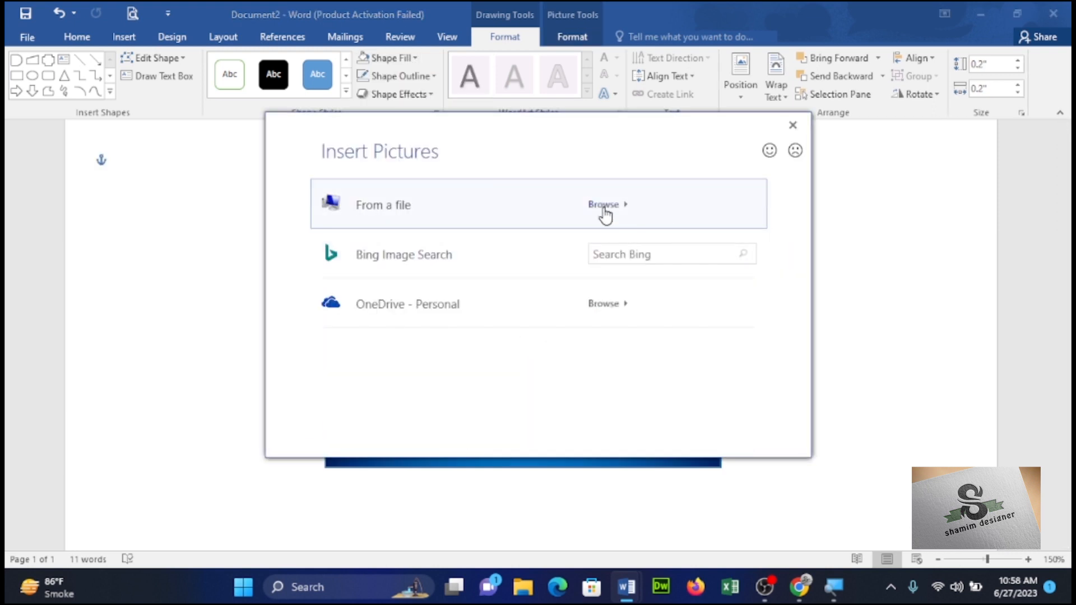
{"action": "left_click", "coordinate": [606, 212]}
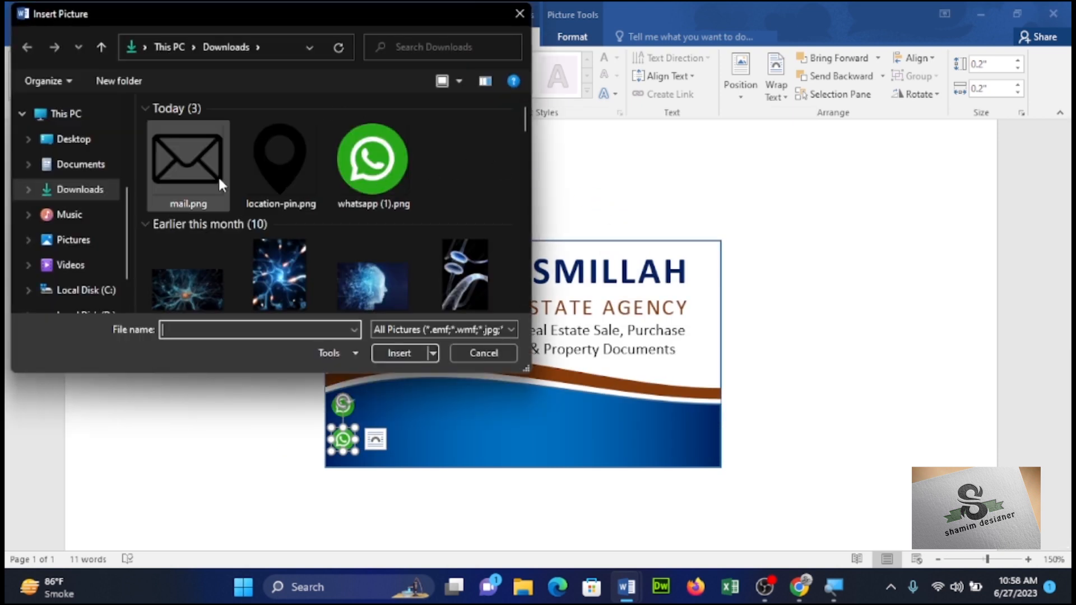
{"action": "left_click", "coordinate": [272, 187]}
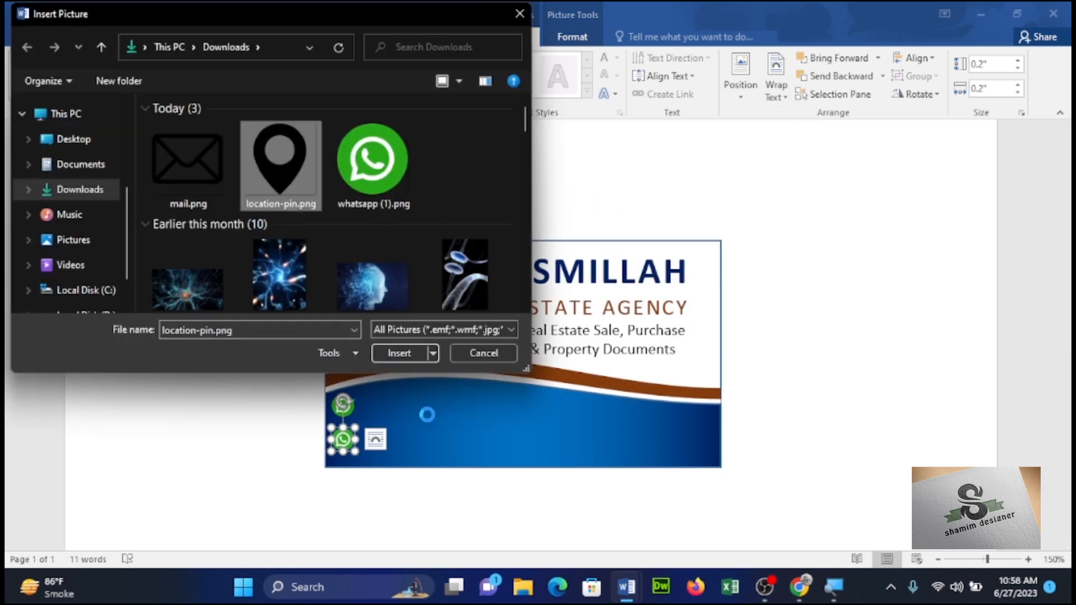
{"action": "left_click", "coordinate": [405, 352]}
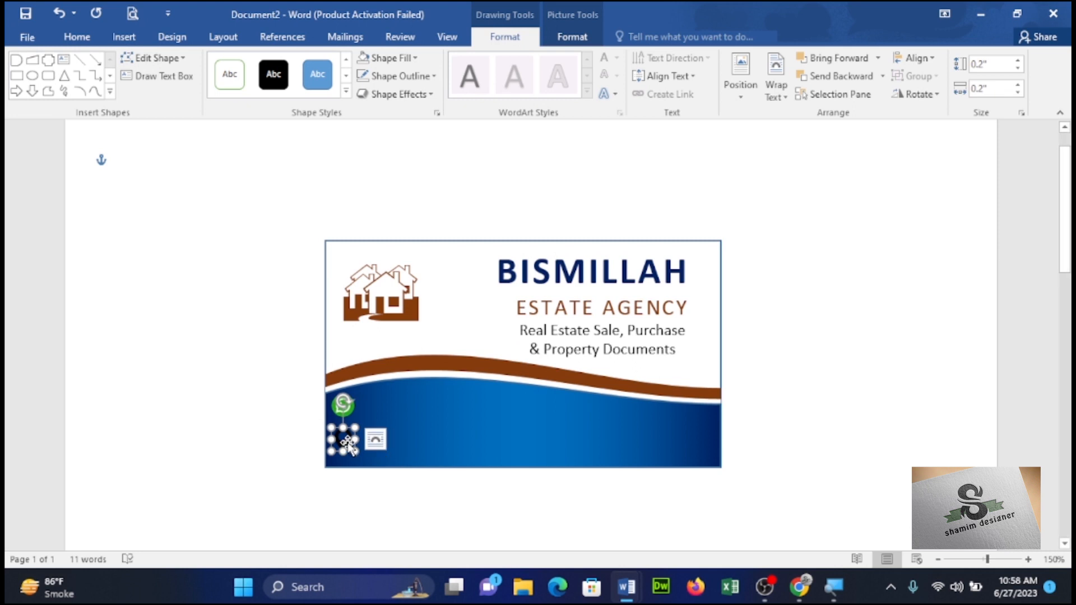
Step: Copy the location pin icon to just right of the card's centre on the blue wave and fill the copy with mail.png
{"action": "left_click_drag", "start_coordinate": [347, 443], "coordinate": [548, 445]}
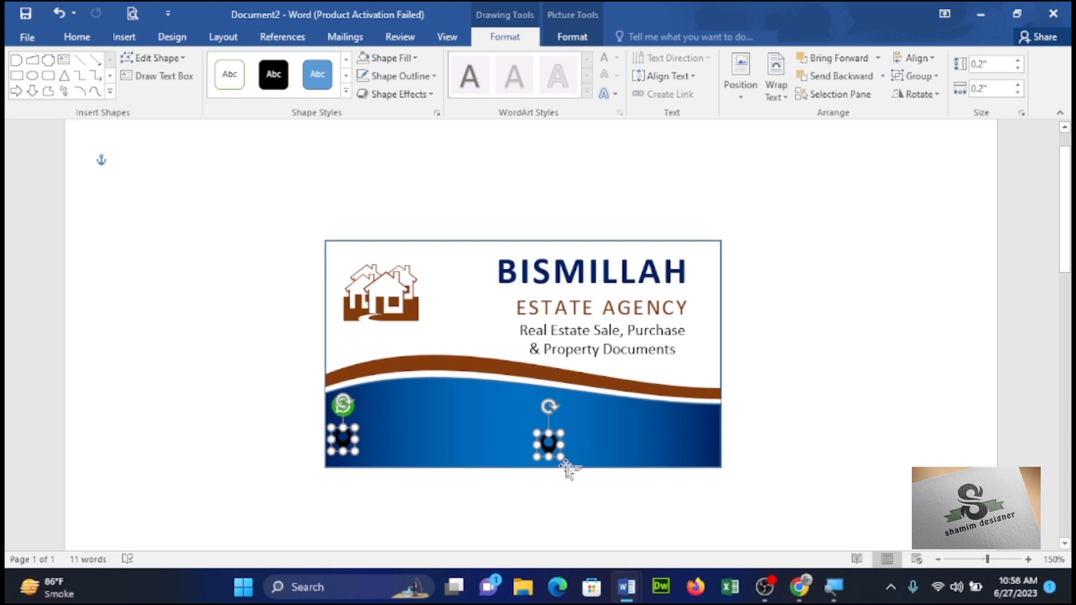
{"action": "left_click", "coordinate": [572, 501]}
{"action": "left_click", "coordinate": [547, 442]}
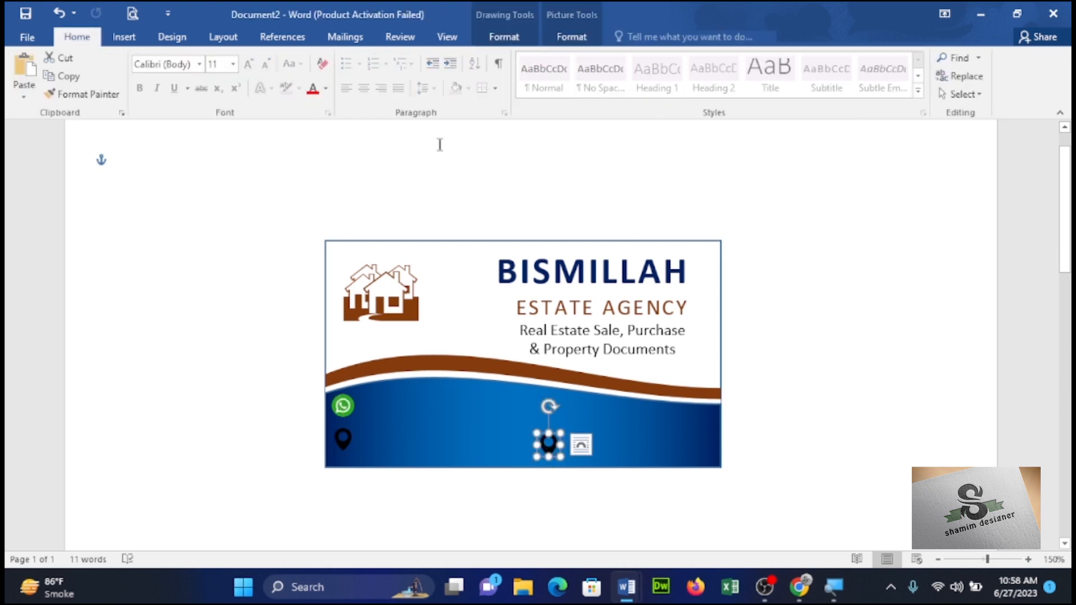
{"action": "left_click", "coordinate": [506, 37]}
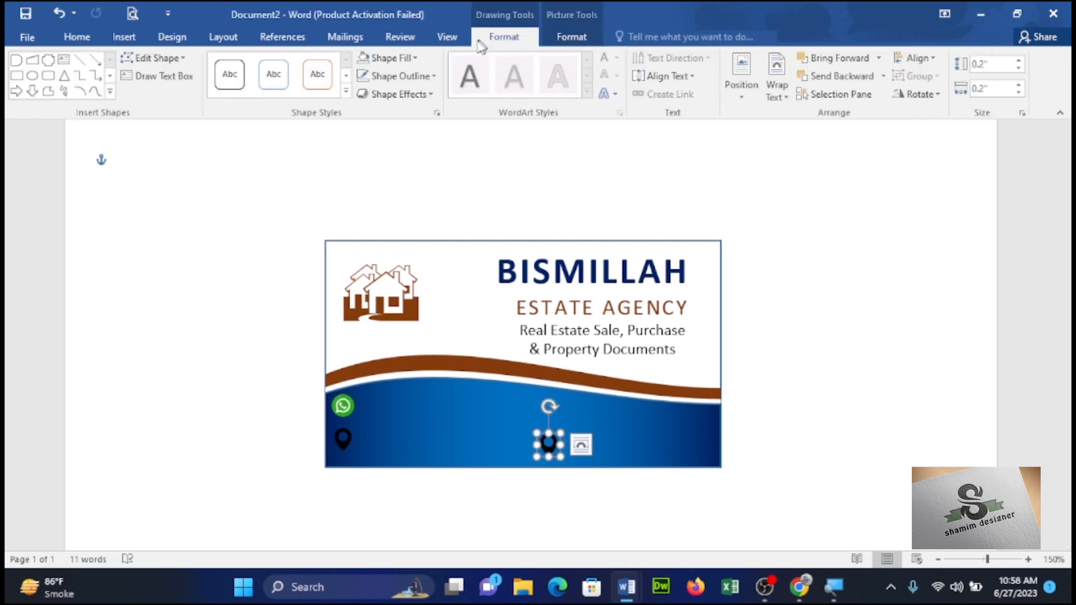
{"action": "left_click", "coordinate": [399, 64]}
{"action": "left_click", "coordinate": [404, 238]}
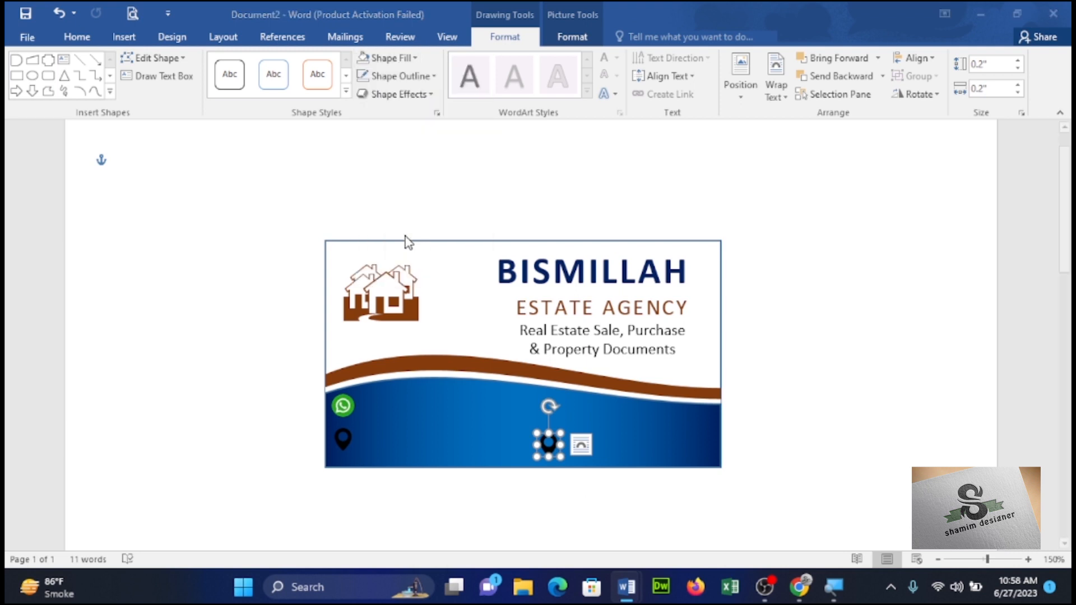
{"action": "left_click", "coordinate": [566, 216]}
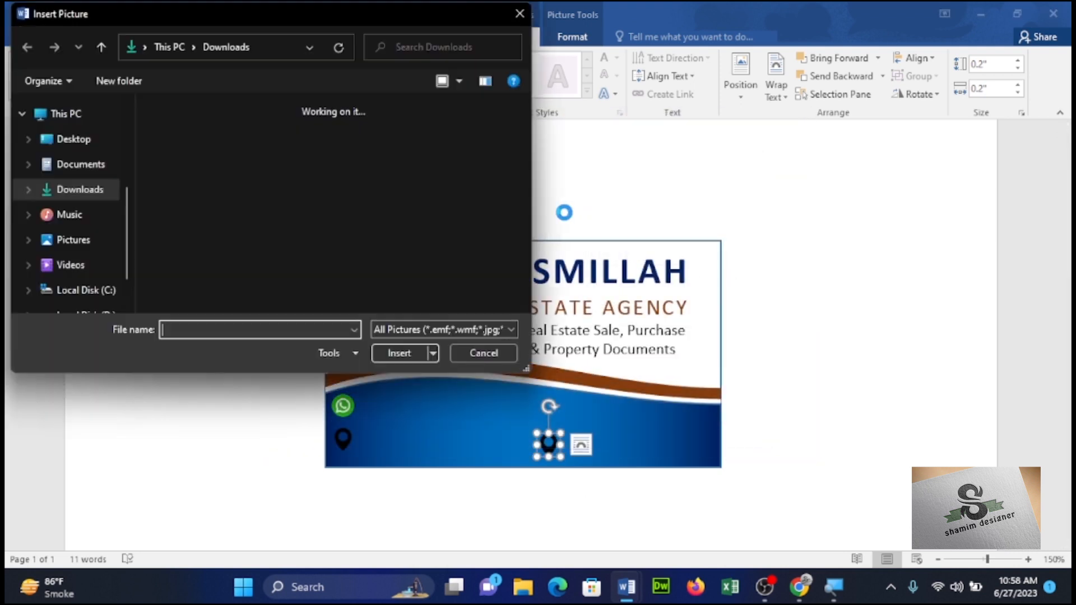
{"action": "left_click", "coordinate": [204, 175]}
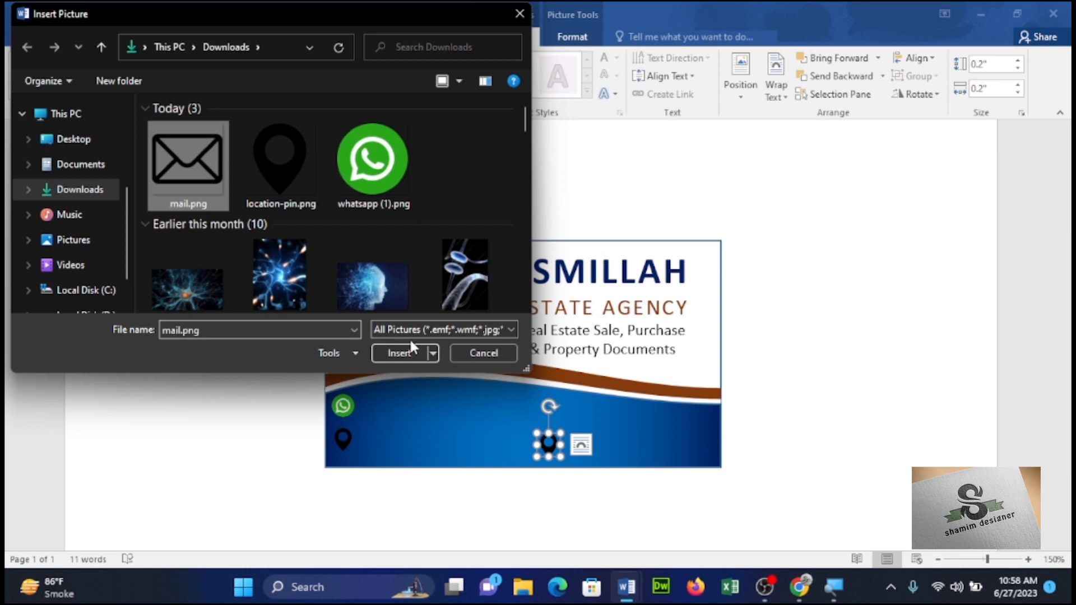
{"action": "left_click", "coordinate": [404, 353]}
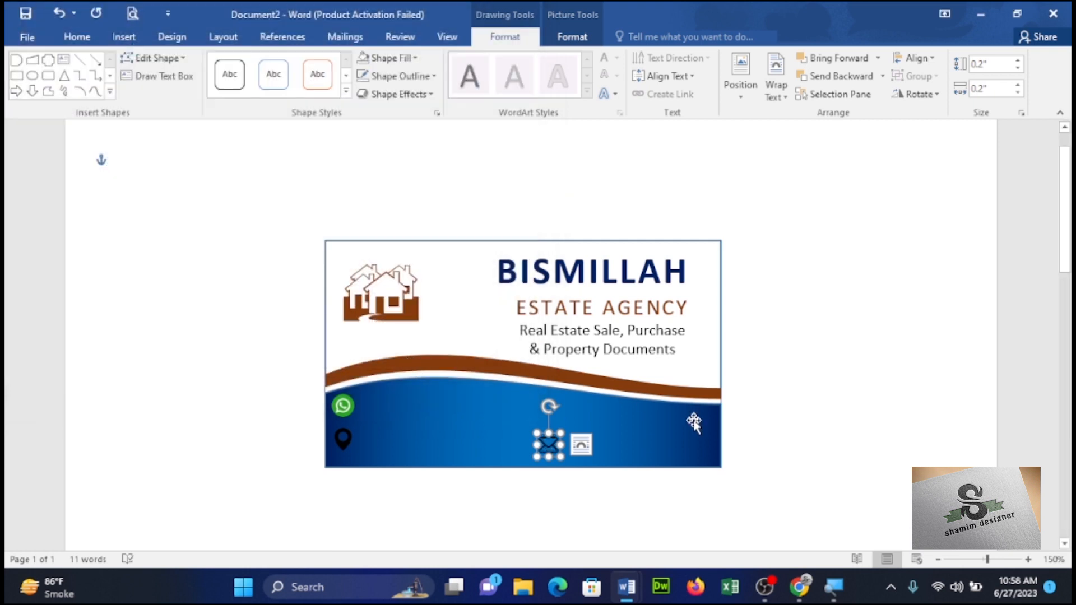
{"action": "left_click", "coordinate": [634, 485]}
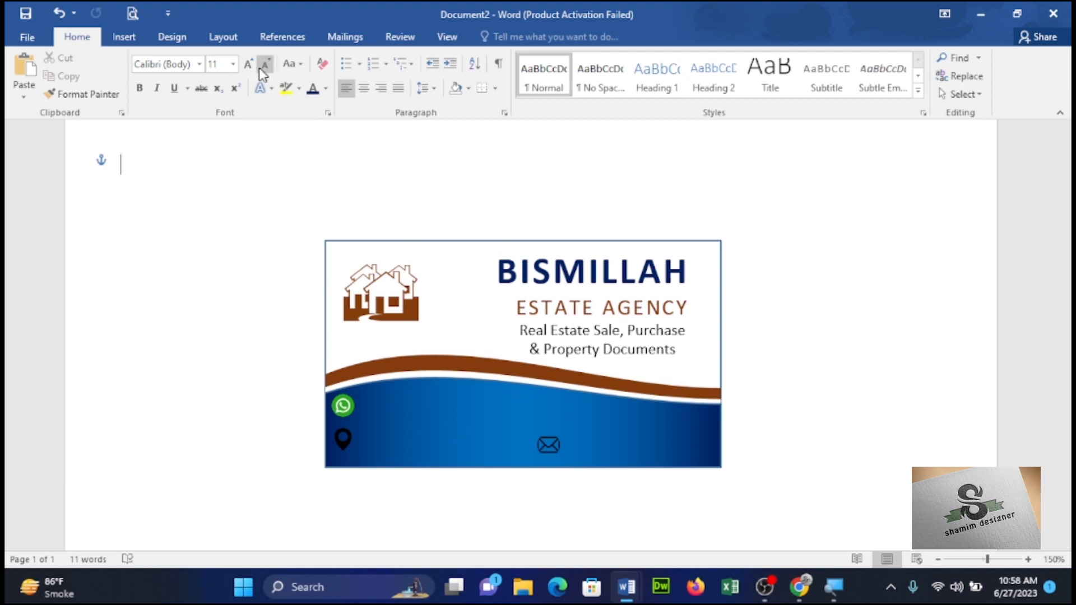
Step: Draw a flowchart Delay shape about 0.15" high and 0.82" wide at the card's lower-right corner and fill it dark brown
{"action": "left_click", "coordinate": [122, 36]}
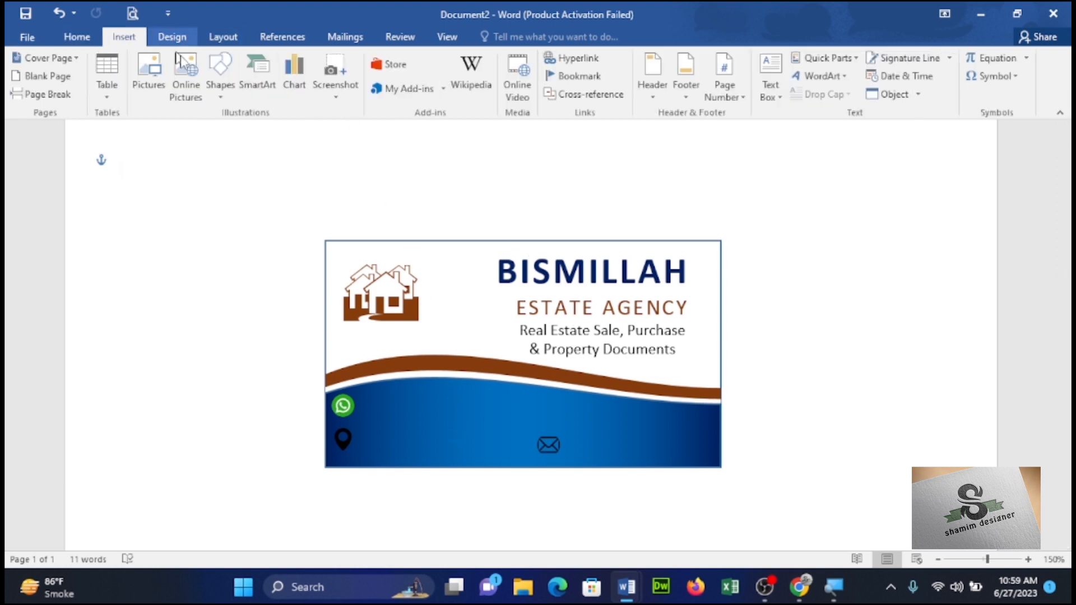
{"action": "left_click", "coordinate": [221, 90]}
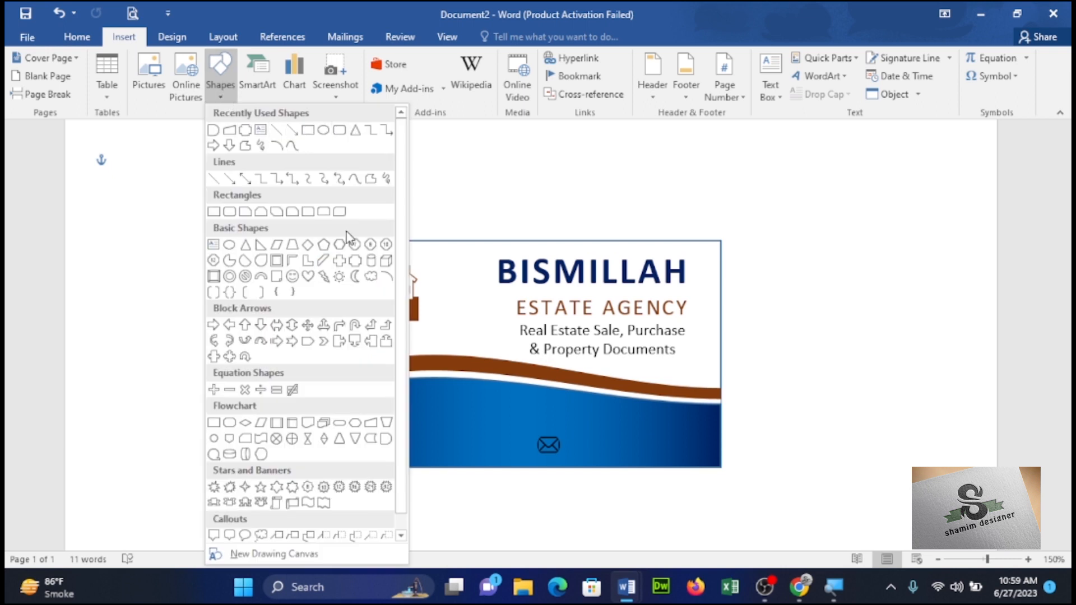
{"action": "left_click", "coordinate": [386, 439]}
{"action": "mouse_move", "coordinate": [714, 440]}
{"action": "left_mouse_down"}
{"action": "mouse_move", "coordinate": [664, 458]}
{"action": "mouse_move", "coordinate": [622, 457]}
{"action": "left_mouse_up"}
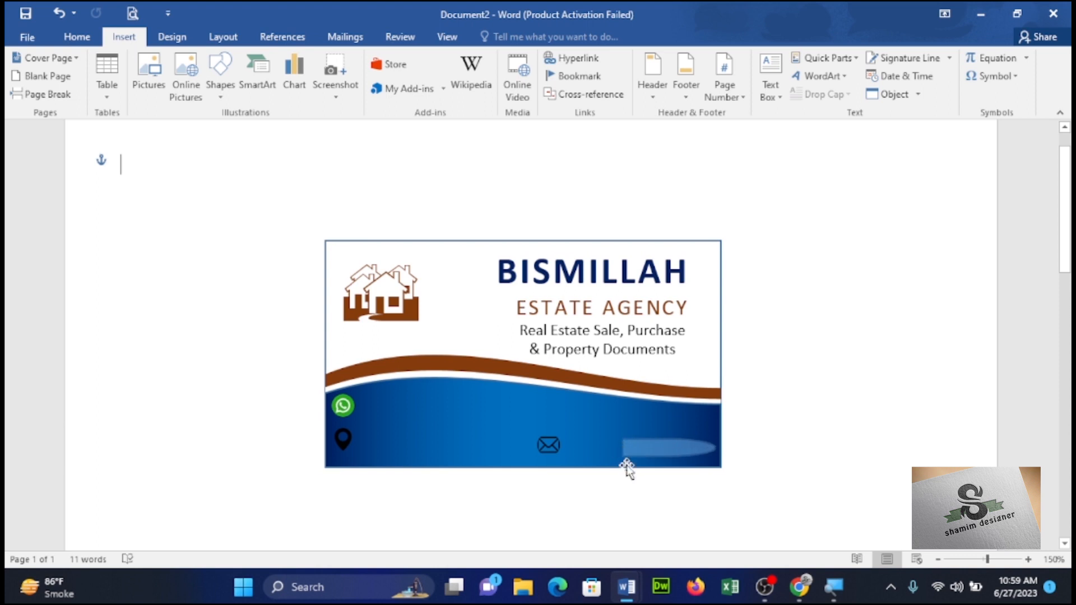
{"action": "left_click", "coordinate": [415, 59]}
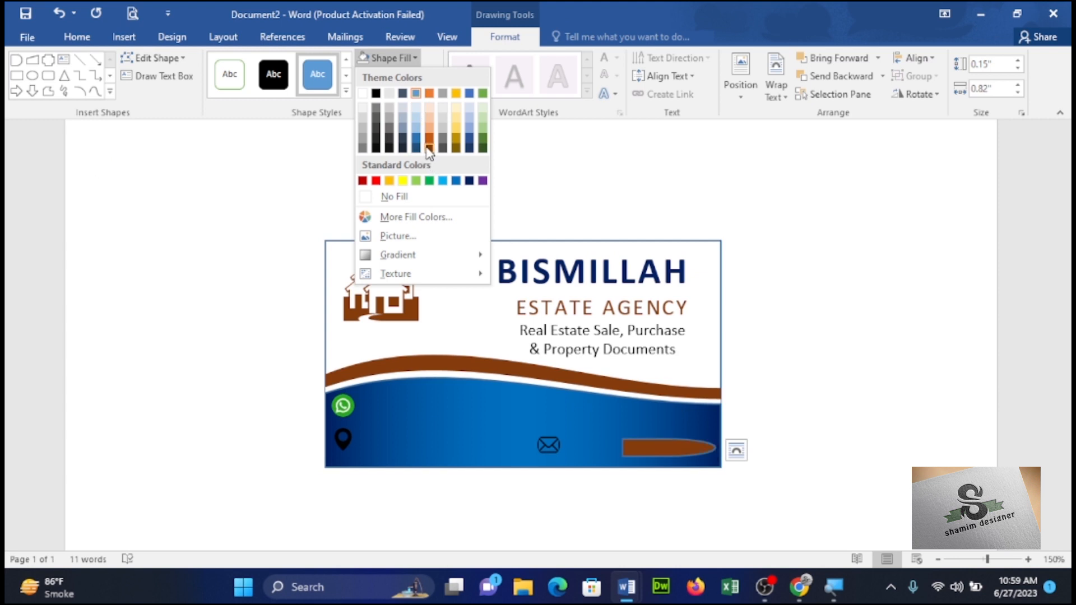
{"action": "left_click", "coordinate": [428, 146]}
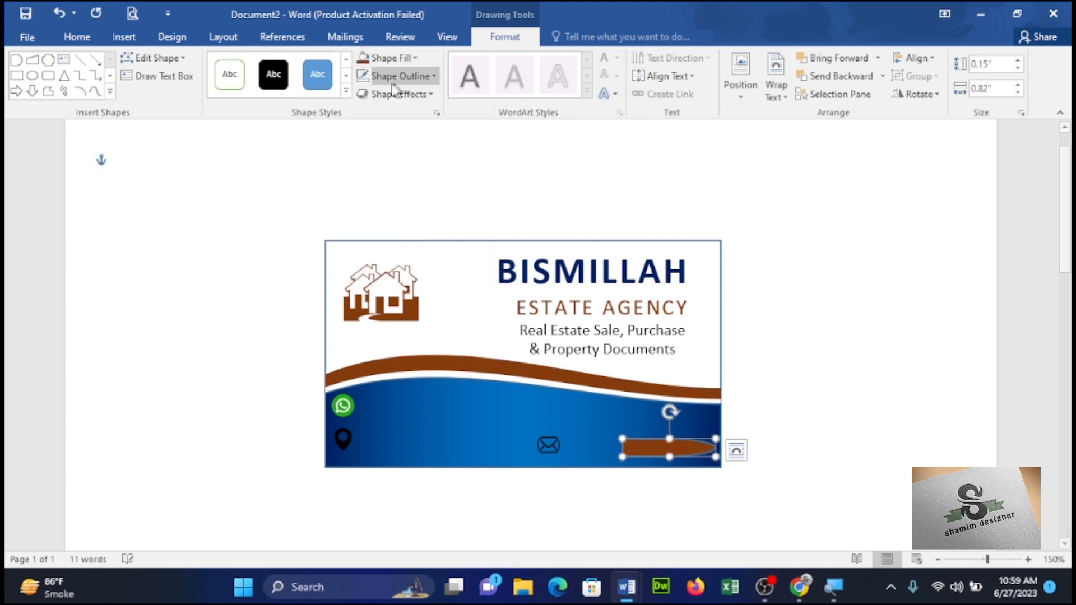
Step: Flip the brown Delay shape horizontally, set it against the card's right edge and stack a duplicate of it directly above or below
{"action": "left_click", "coordinate": [917, 94]}
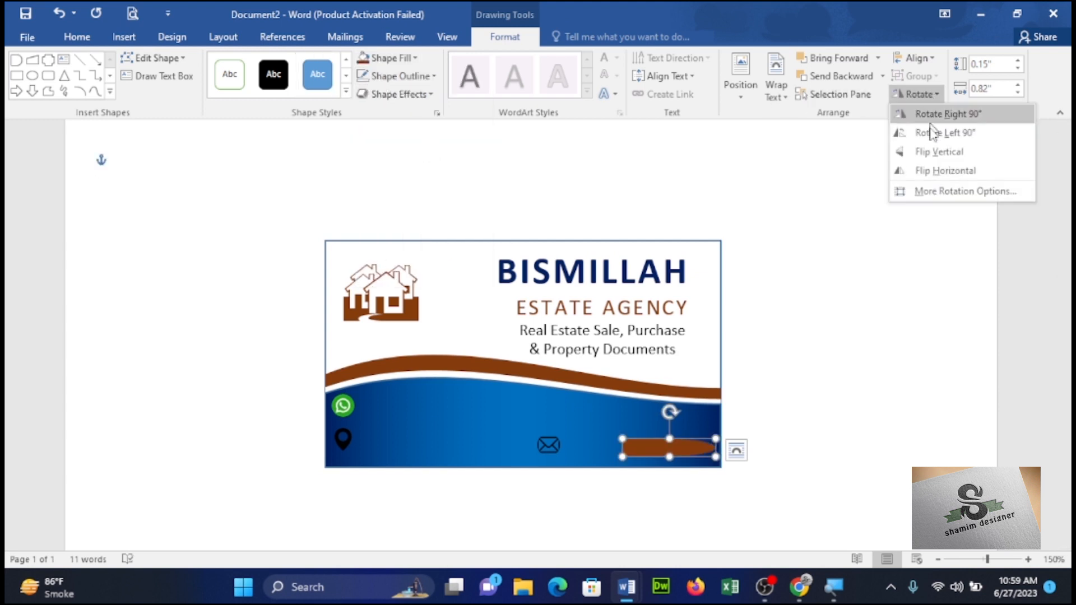
{"action": "left_click", "coordinate": [937, 171]}
{"action": "mouse_move", "coordinate": [706, 449]}
{"action": "left_mouse_down"}
{"action": "mouse_move", "coordinate": [705, 436]}
{"action": "mouse_move", "coordinate": [704, 454]}
{"action": "left_mouse_up"}
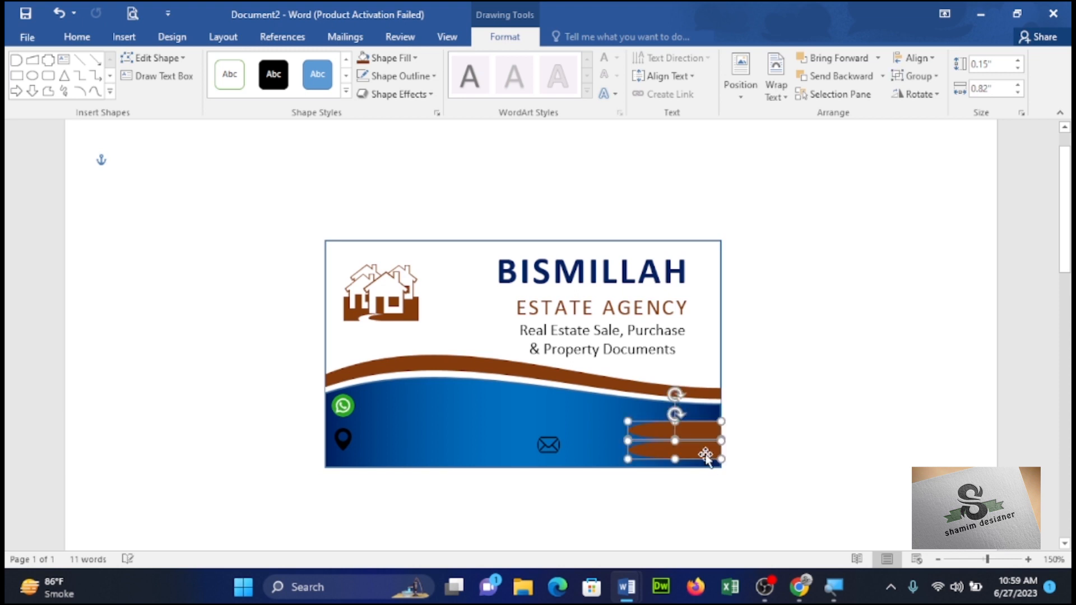
{"action": "left_click", "coordinate": [740, 474]}
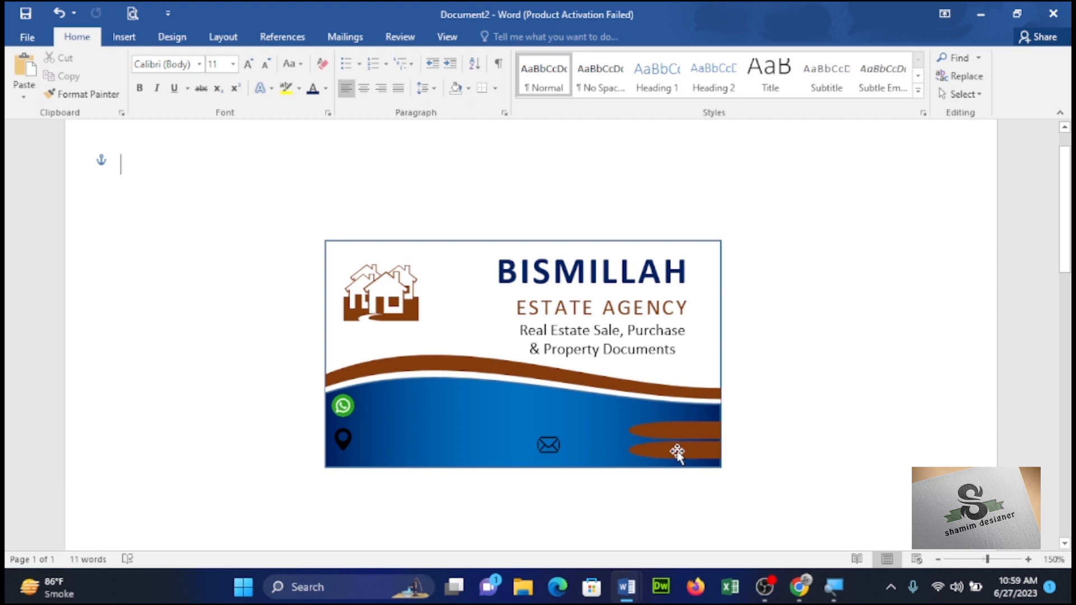
Step: Select every object that makes up the business card and group them into one object
{"action": "left_click", "coordinate": [963, 94]}
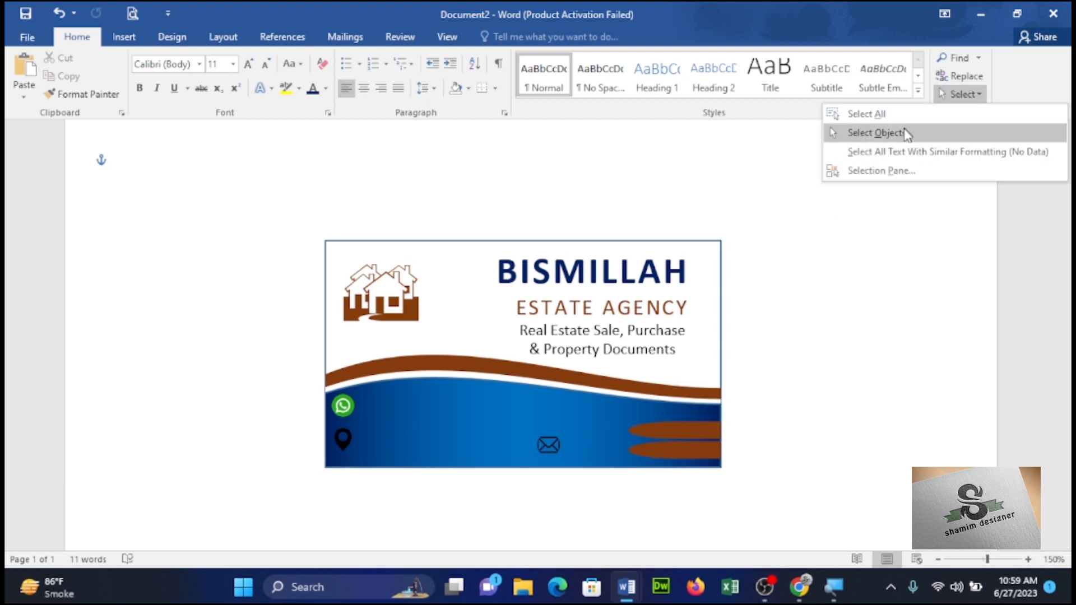
{"action": "left_click", "coordinate": [901, 135]}
{"action": "mouse_move", "coordinate": [299, 214]}
{"action": "left_mouse_down"}
{"action": "mouse_move", "coordinate": [408, 352]}
{"action": "mouse_move", "coordinate": [721, 497]}
{"action": "mouse_move", "coordinate": [771, 499]}
{"action": "left_mouse_up"}
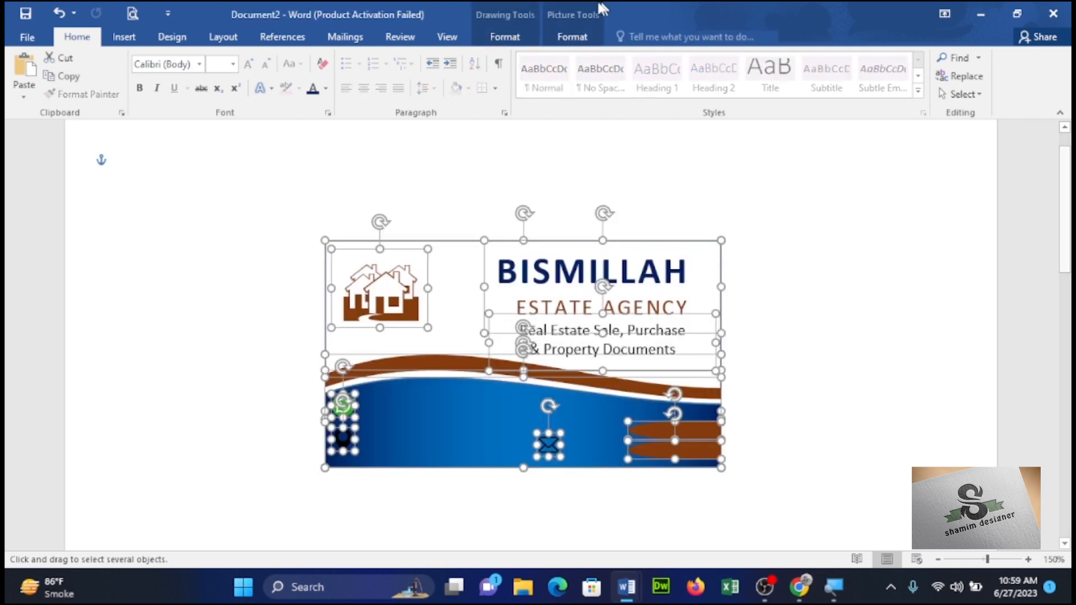
{"action": "left_click", "coordinate": [518, 38]}
{"action": "left_click", "coordinate": [918, 76]}
{"action": "left_click", "coordinate": [923, 97]}
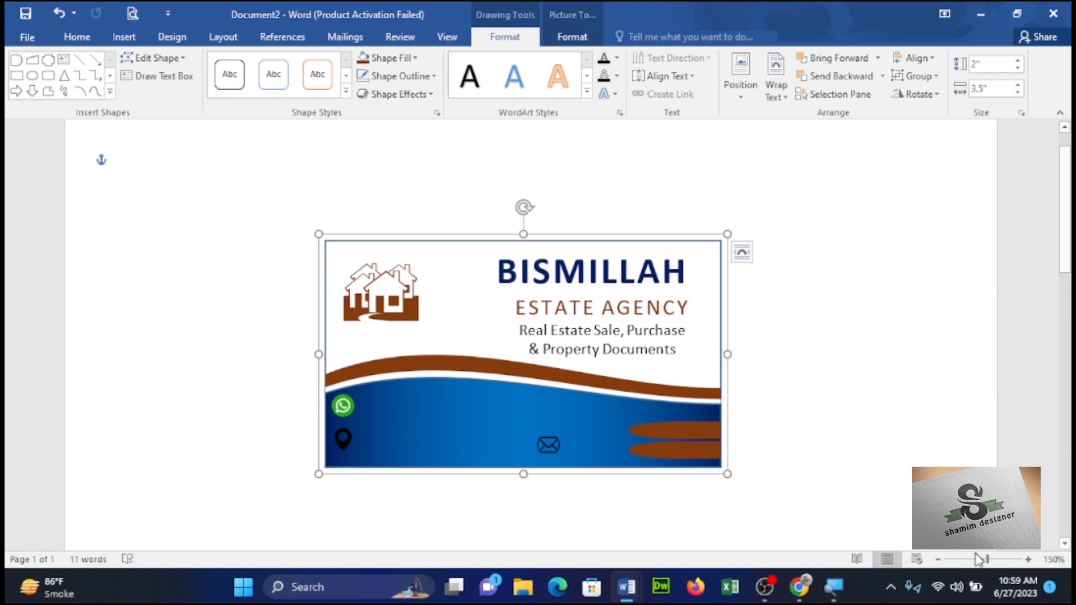
Step: Move the grouped card to the page's upper-left corner and place a copy of it just below
{"action": "left_click_drag", "start_coordinate": [982, 560], "coordinate": [980, 560]}
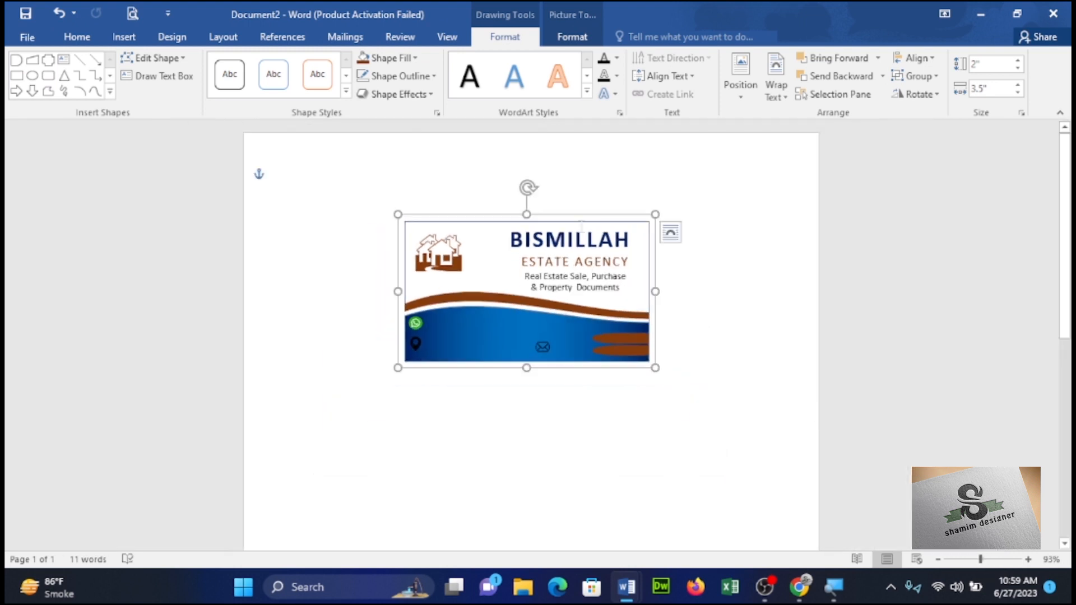
{"action": "left_click_drag", "start_coordinate": [581, 221], "coordinate": [444, 166]}
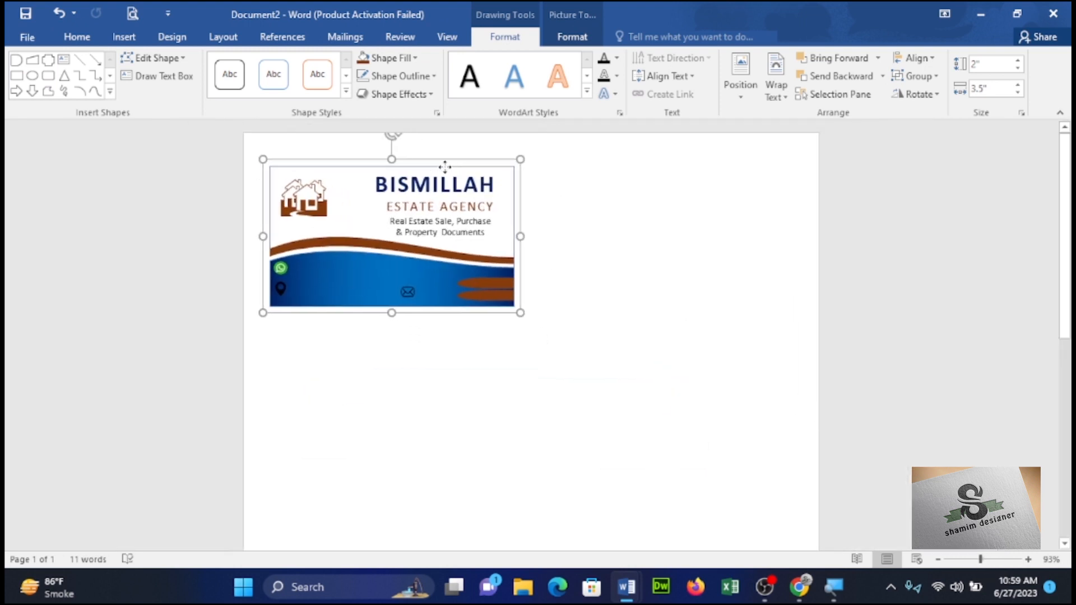
{"action": "left_click", "coordinate": [964, 560]}
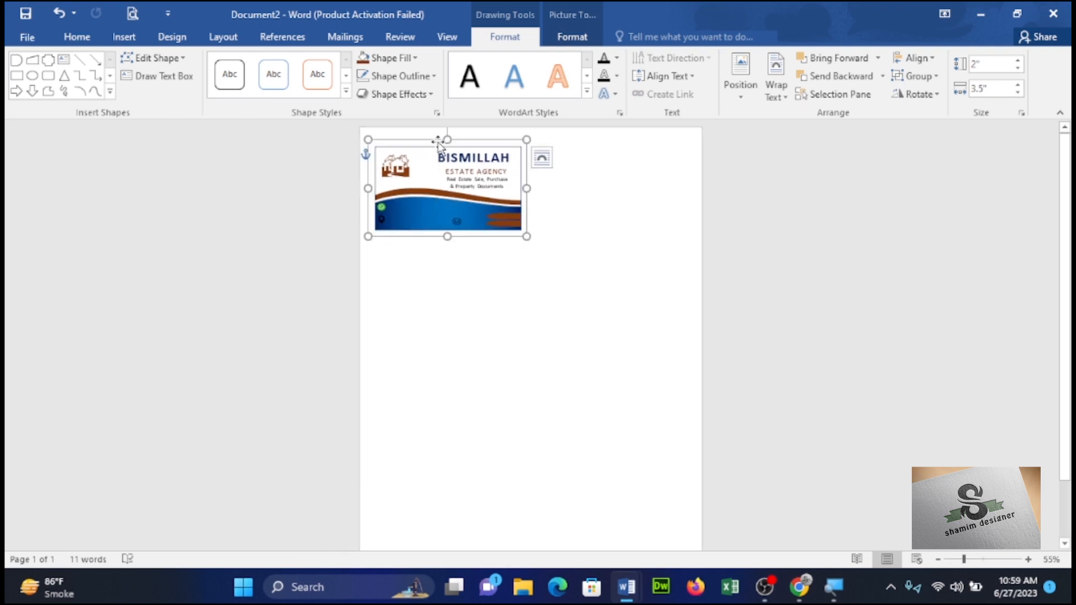
{"action": "left_click_drag", "start_coordinate": [439, 145], "coordinate": [443, 238]}
{"action": "left_click", "coordinate": [453, 253], "text": "shift"}
{"action": "left_click", "coordinate": [549, 283]}
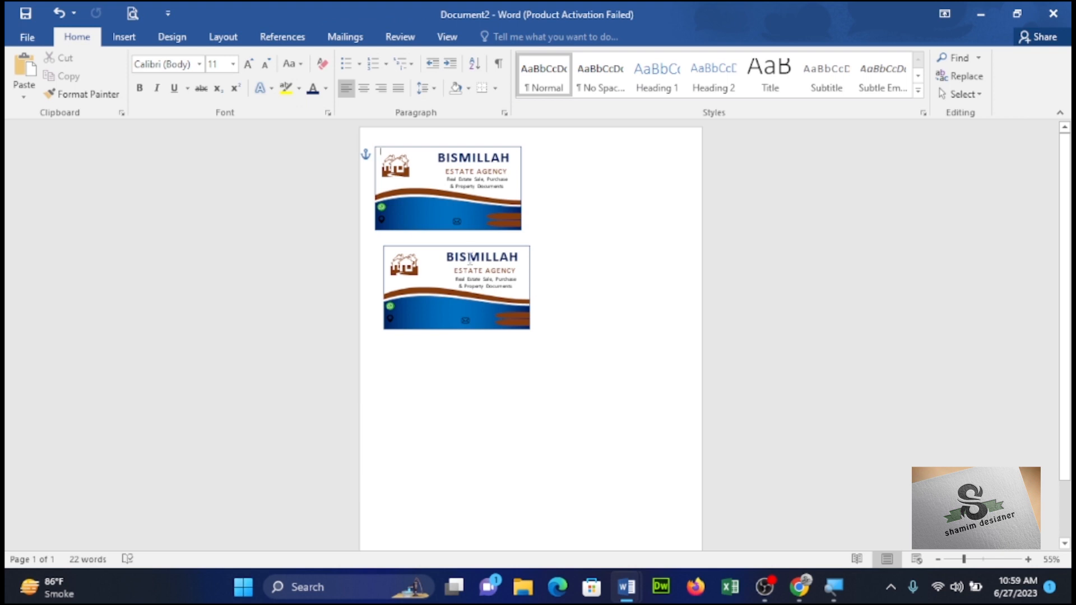
{"action": "left_click", "coordinate": [474, 251]}
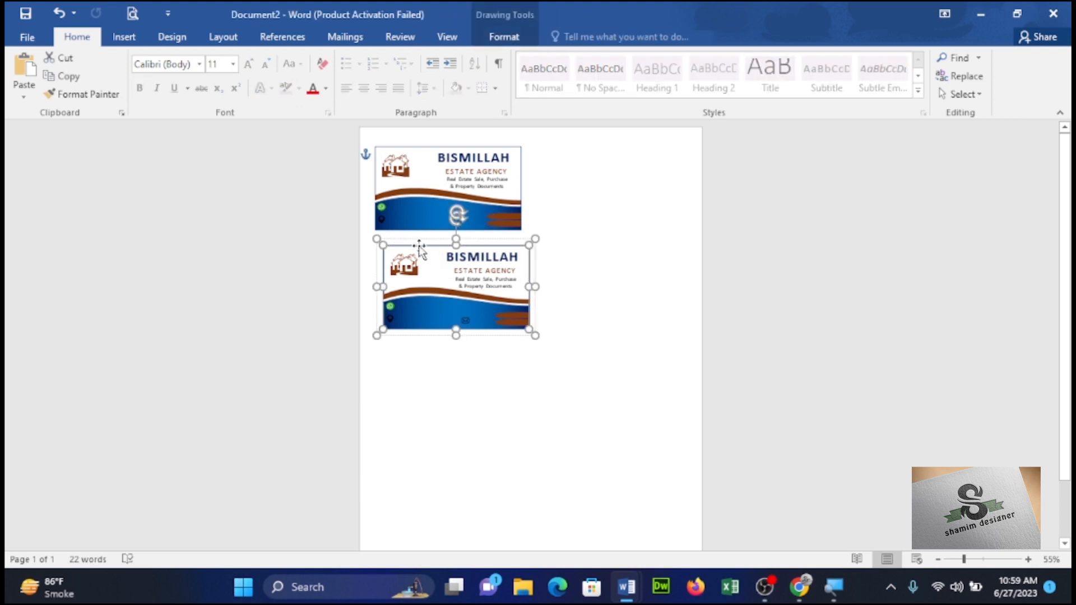
{"action": "left_click_drag", "start_coordinate": [422, 250], "coordinate": [428, 358]}
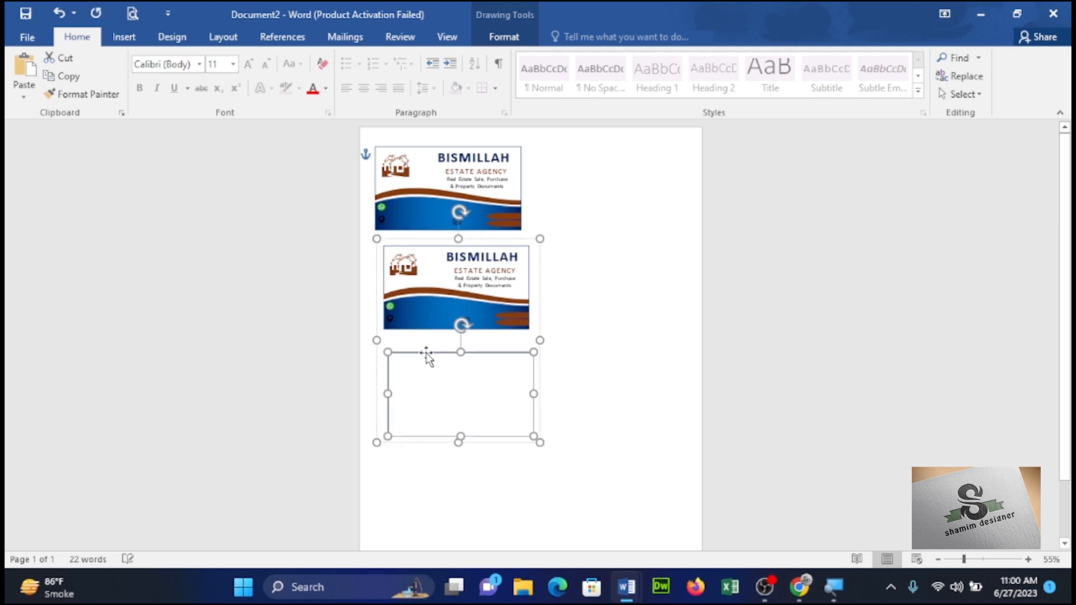
{"action": "key", "text": "ctrl+z"}
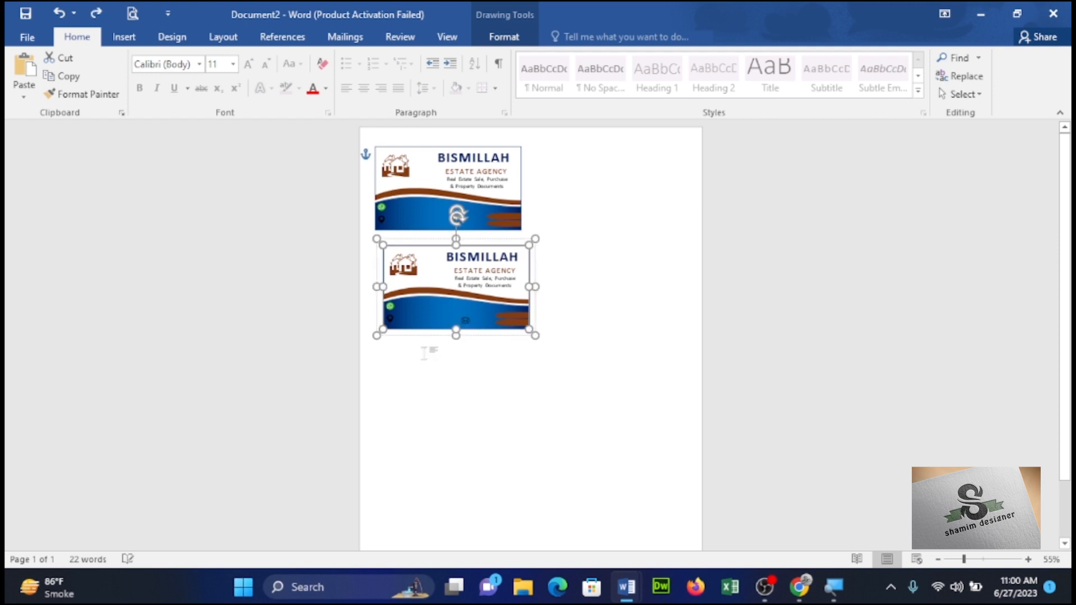
{"action": "left_click", "coordinate": [591, 259]}
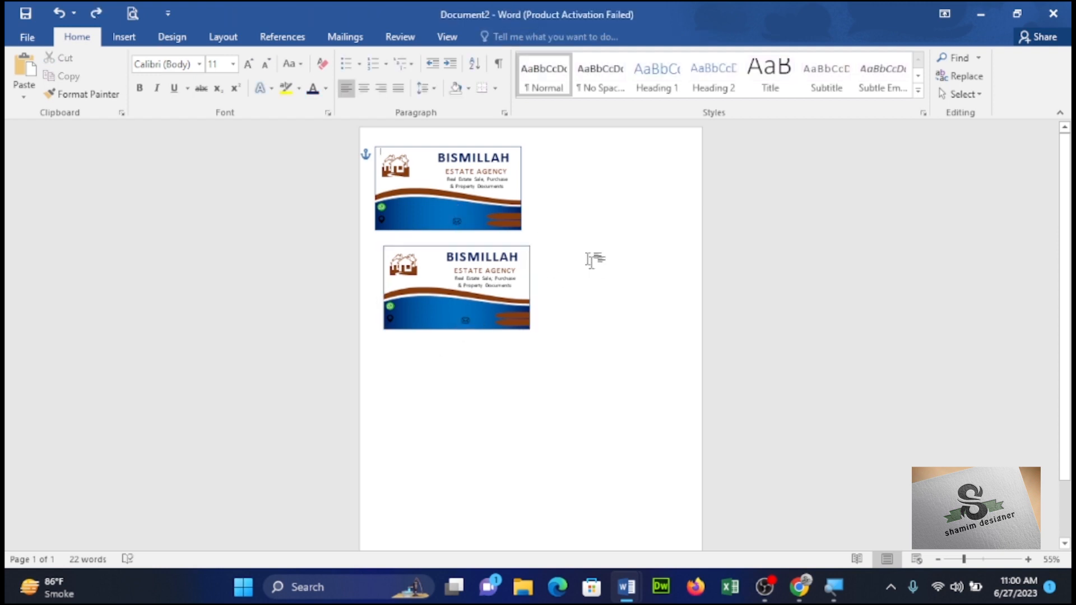
Step: Copy the card twice more down the page to make a column of four cards
{"action": "left_click", "coordinate": [530, 251]}
{"action": "left_click_drag", "start_coordinate": [529, 247], "coordinate": [540, 336]}
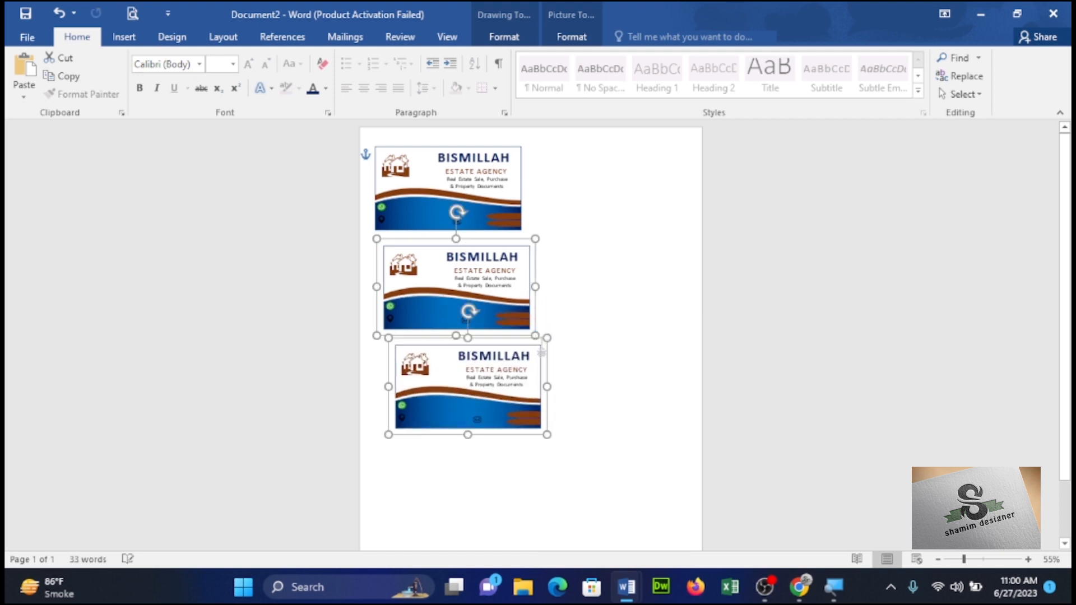
{"action": "left_click", "coordinate": [555, 353]}
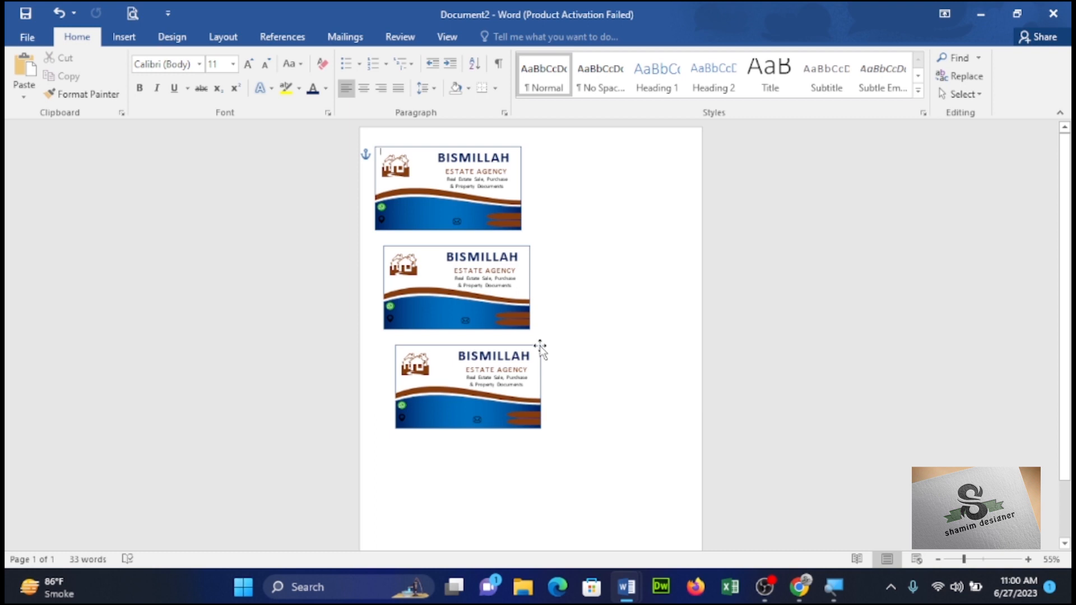
{"action": "left_click", "coordinate": [540, 351]}
{"action": "left_click_drag", "start_coordinate": [540, 351], "coordinate": [541, 441]}
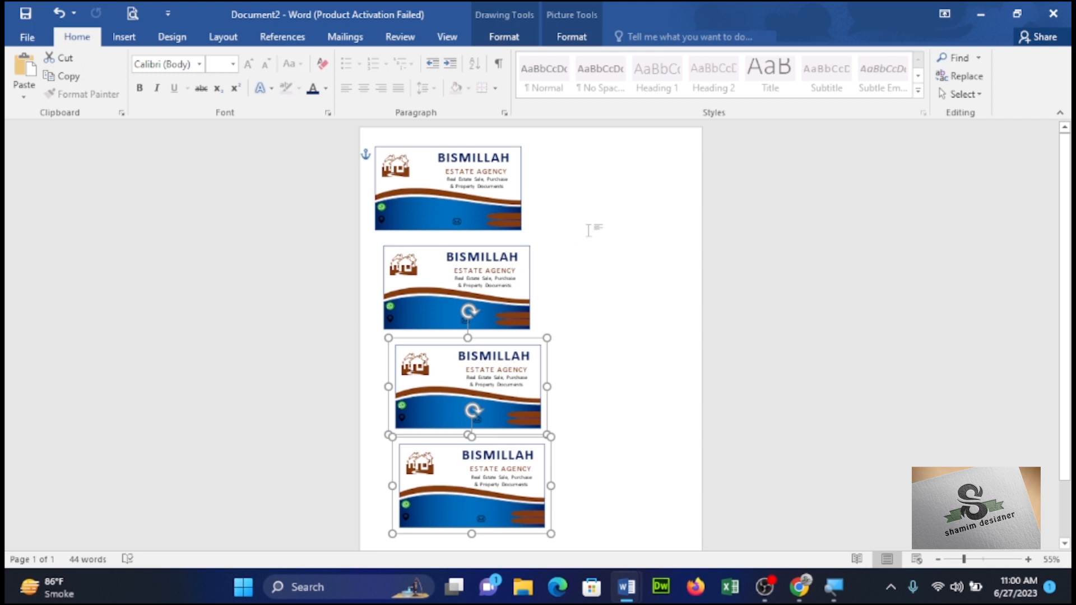
{"action": "left_click", "coordinate": [589, 230]}
Step: Select all four cards, align them with Align Right and space them evenly with Distribute Vertically
{"action": "left_click", "coordinate": [964, 94]}
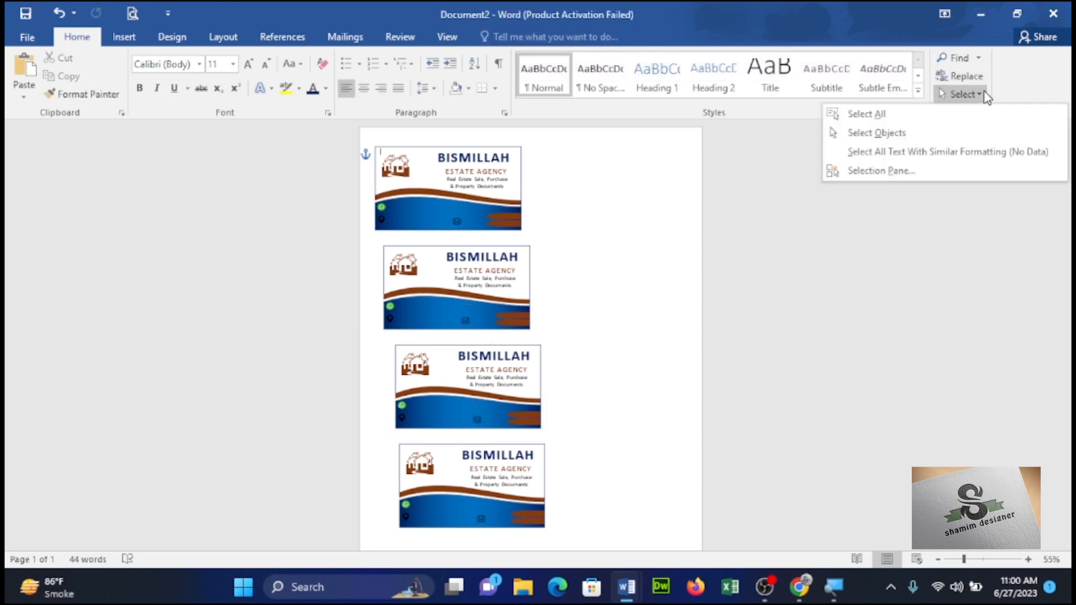
{"action": "left_click", "coordinate": [940, 133]}
{"action": "mouse_move", "coordinate": [587, 135]}
{"action": "left_mouse_down"}
{"action": "mouse_move", "coordinate": [613, 414]}
{"action": "mouse_move", "coordinate": [486, 557]}
{"action": "mouse_move", "coordinate": [322, 541]}
{"action": "left_mouse_up"}
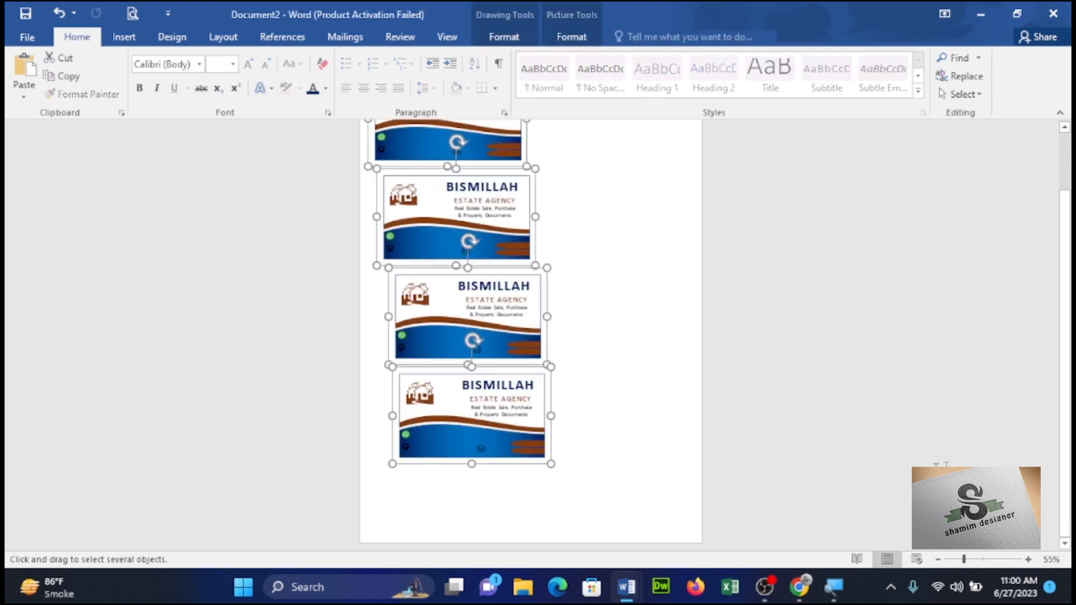
{"action": "scroll", "coordinate": [1067, 336], "scroll_direction": "up", "scroll_amount": 2}
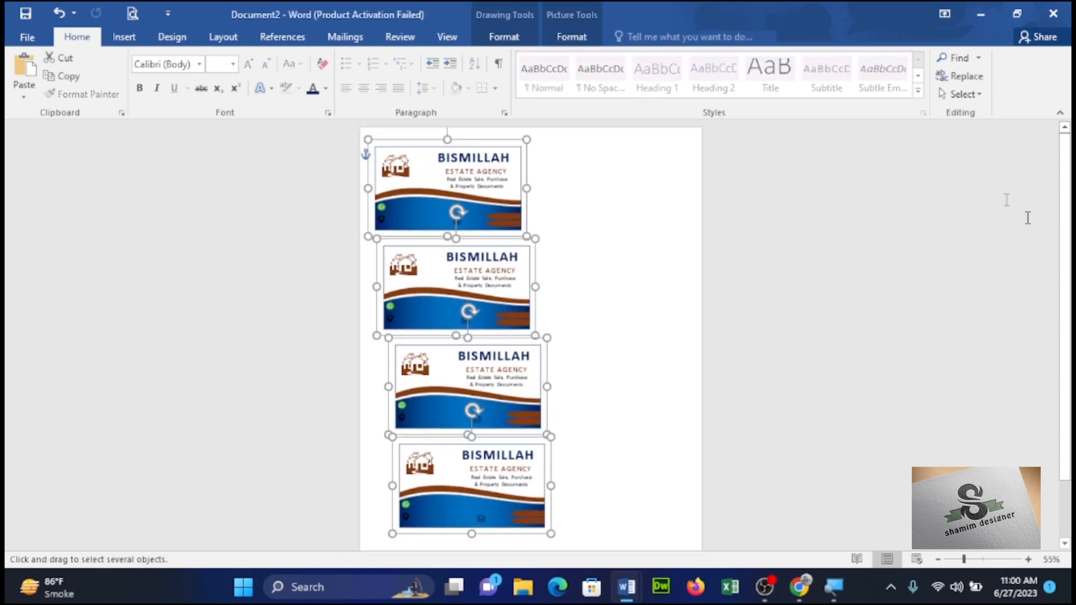
{"action": "left_click", "coordinate": [521, 42]}
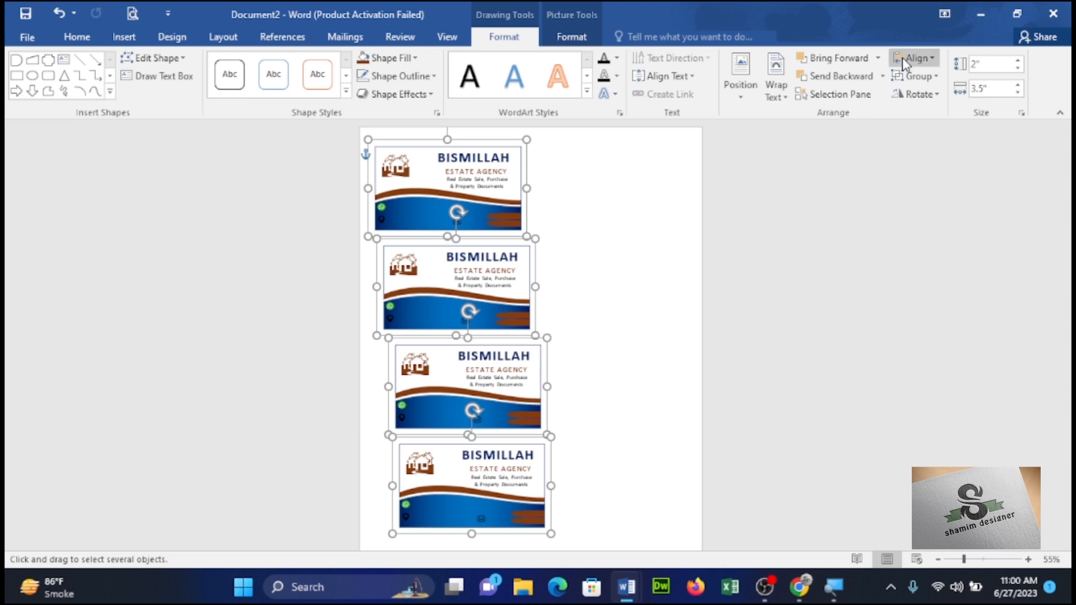
{"action": "left_click", "coordinate": [923, 61]}
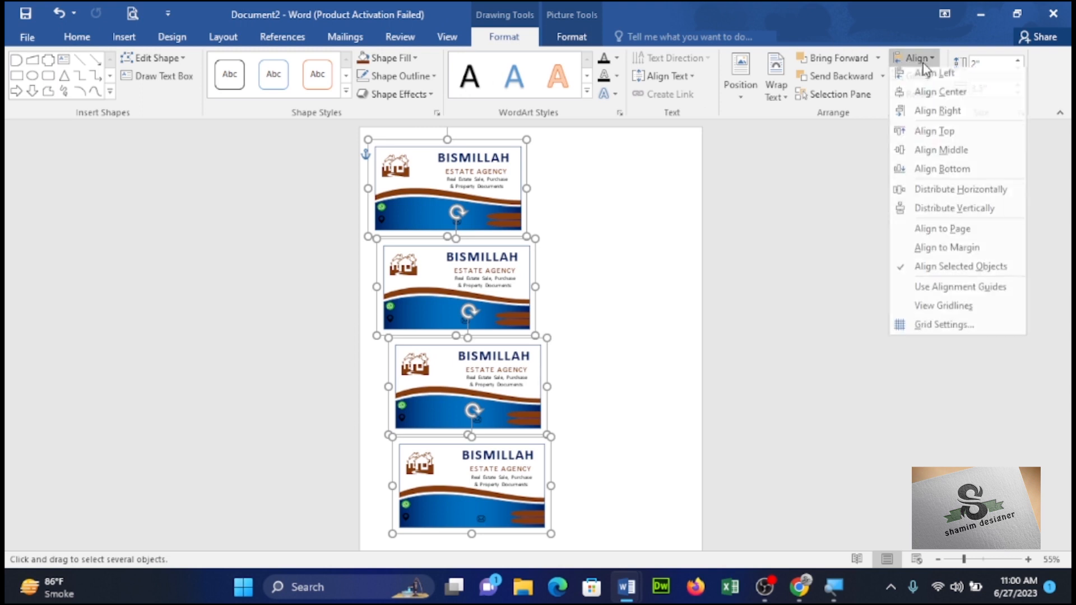
{"action": "left_click", "coordinate": [937, 115]}
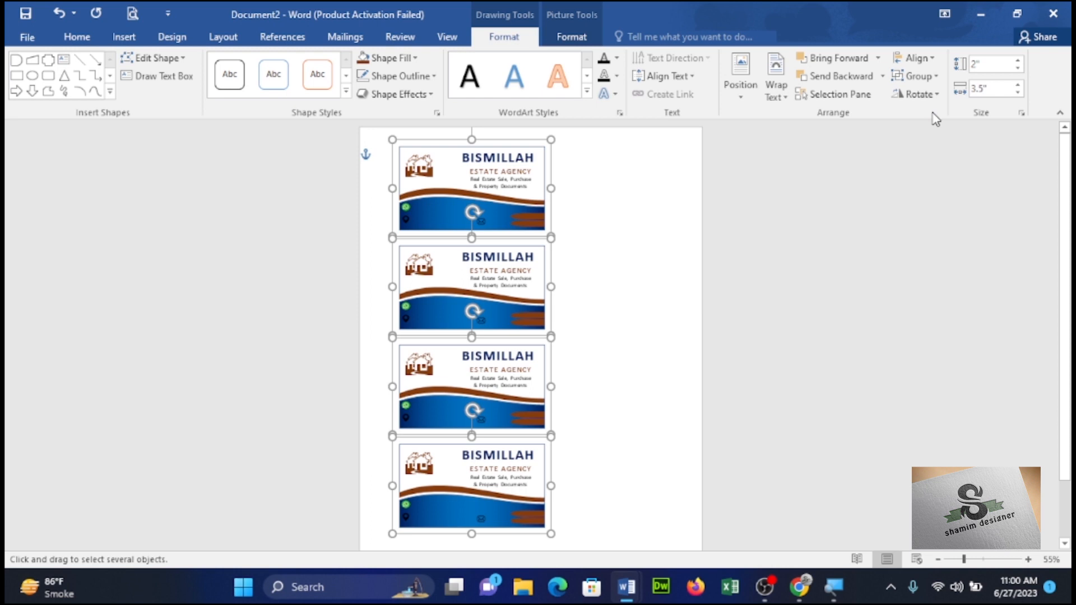
{"action": "left_click", "coordinate": [919, 59]}
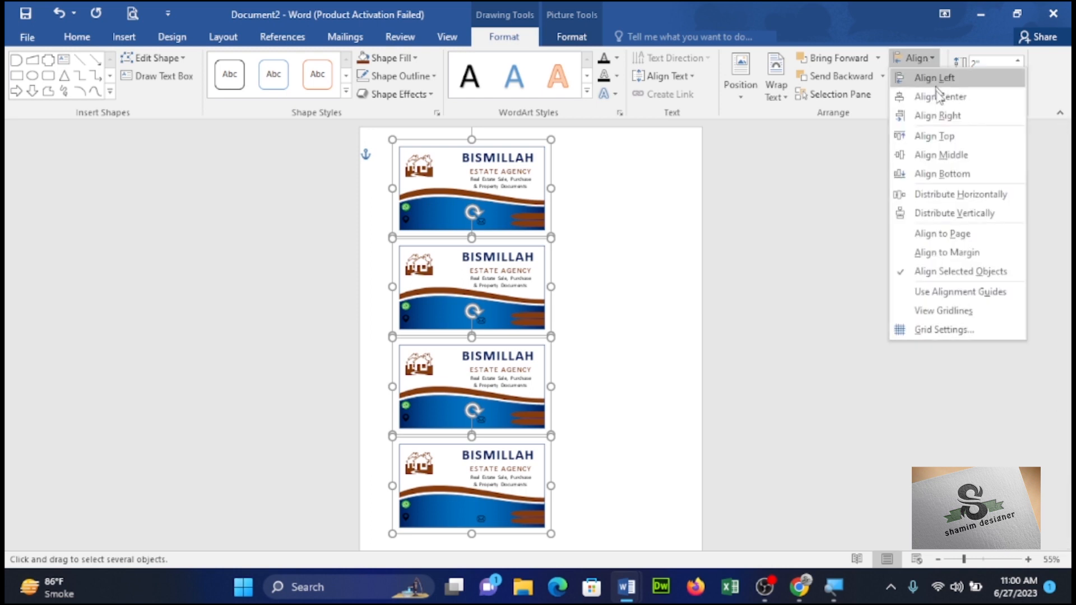
{"action": "left_click", "coordinate": [964, 213]}
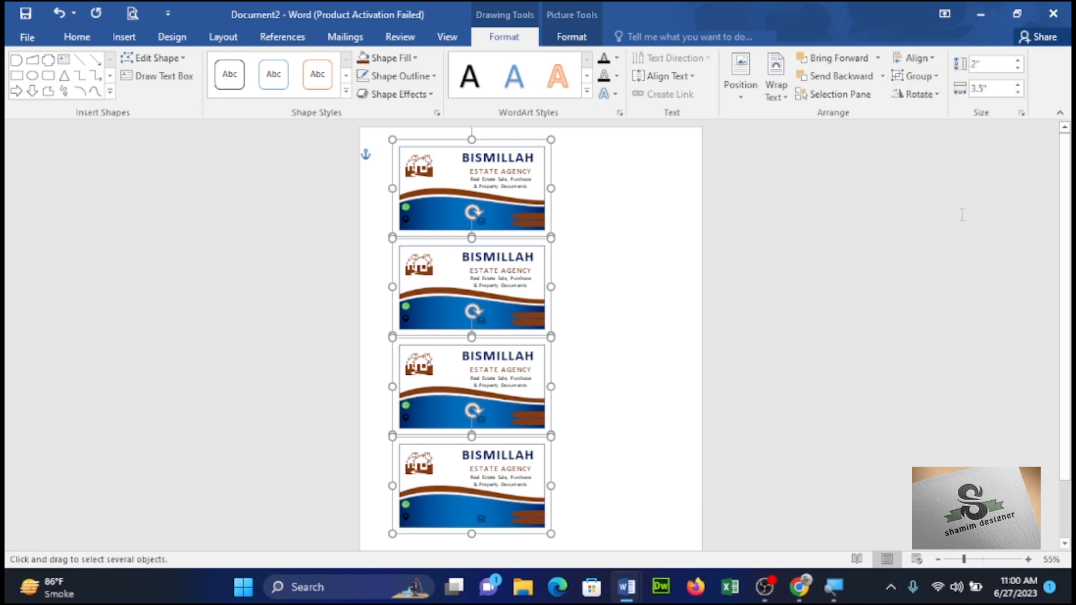
Step: Group the four cards after shifting them slightly left, and place a copy of the group alongside as a second column
{"action": "left_click_drag", "start_coordinate": [489, 179], "coordinate": [472, 179]}
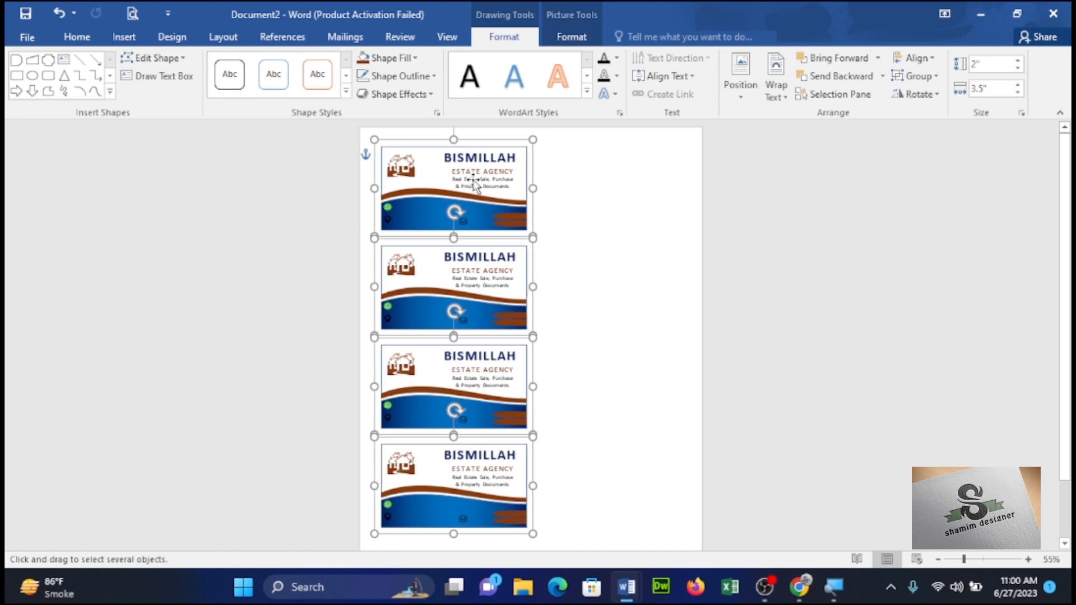
{"action": "left_click", "coordinate": [912, 75]}
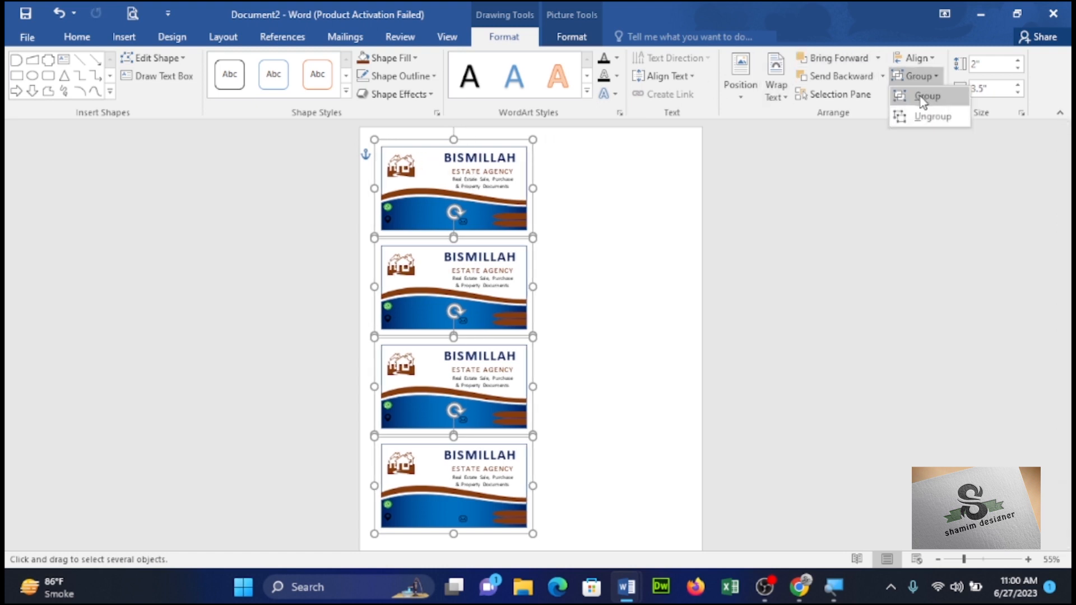
{"action": "left_click", "coordinate": [921, 97]}
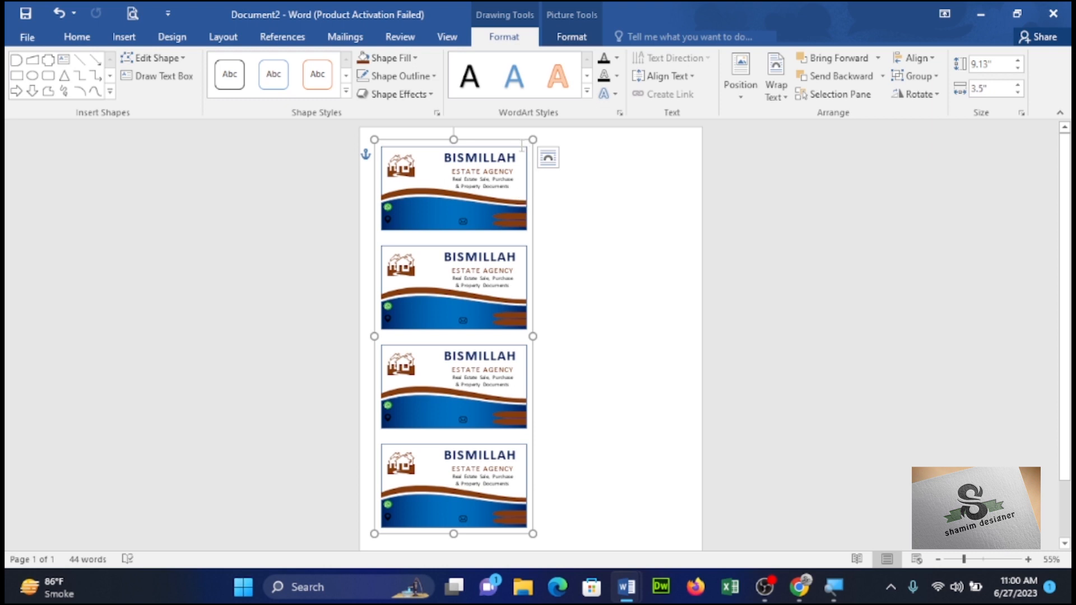
{"action": "left_click_drag", "start_coordinate": [530, 147], "coordinate": [678, 137]}
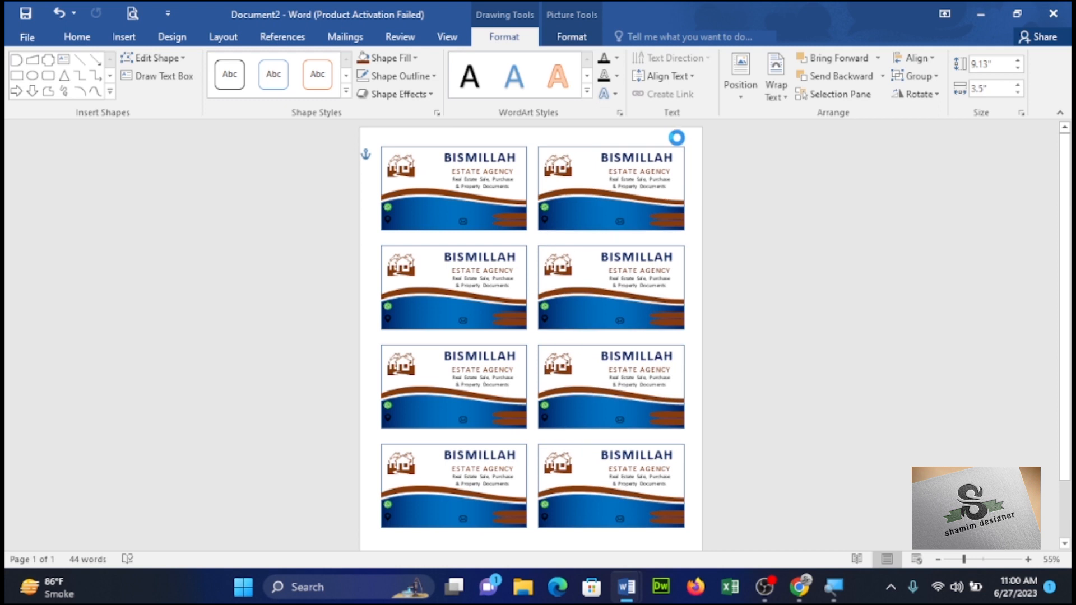
{"action": "left_click", "coordinate": [701, 234]}
Step: Save the document to the Desktop as a PDF named card
{"action": "left_click", "coordinate": [36, 35]}
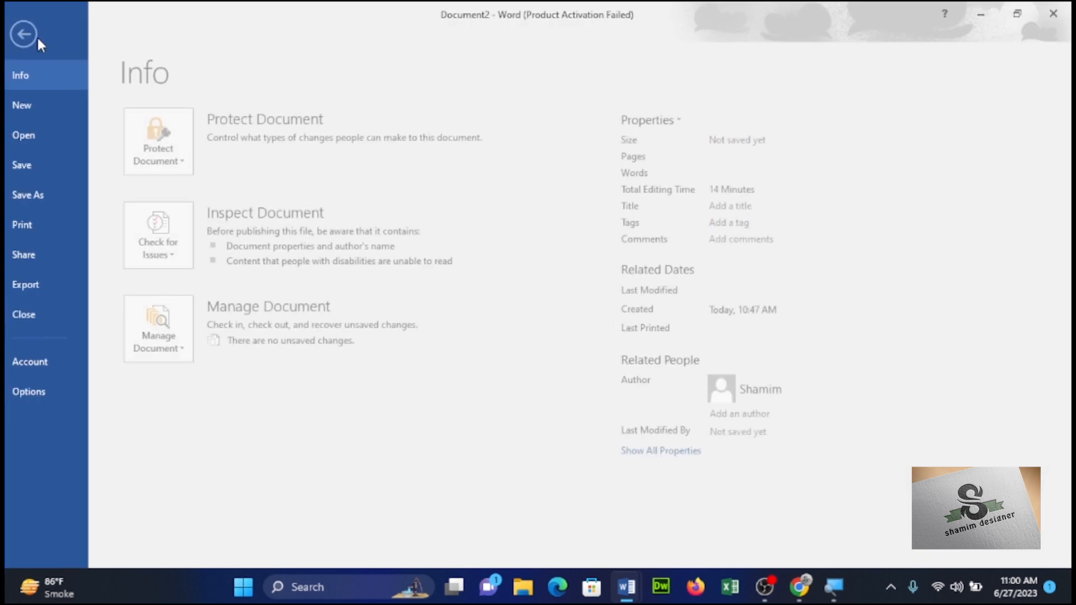
{"action": "left_click", "coordinate": [63, 194]}
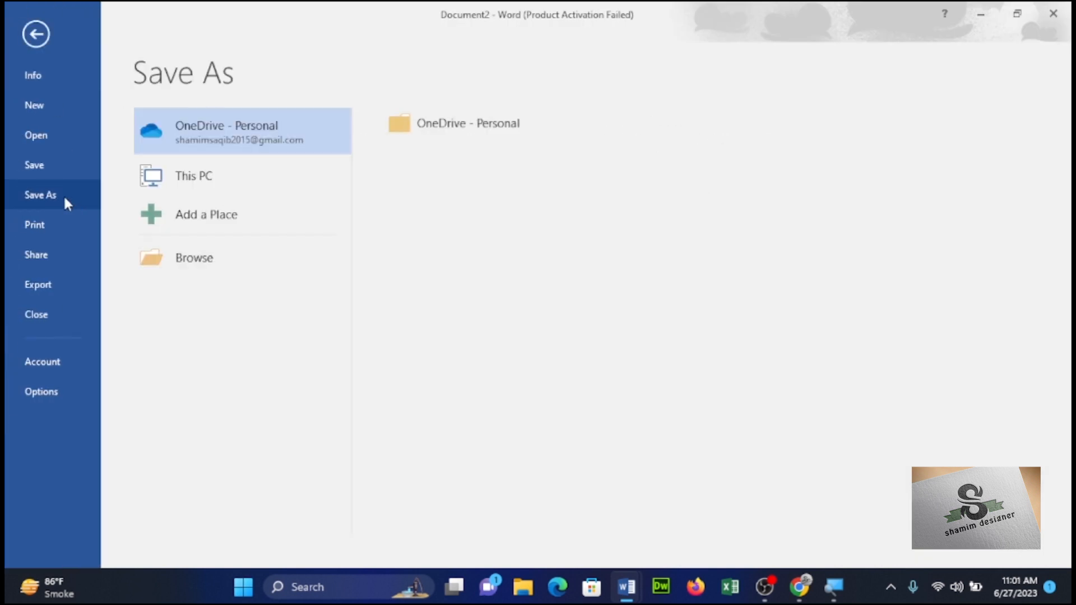
{"action": "left_click", "coordinate": [198, 187]}
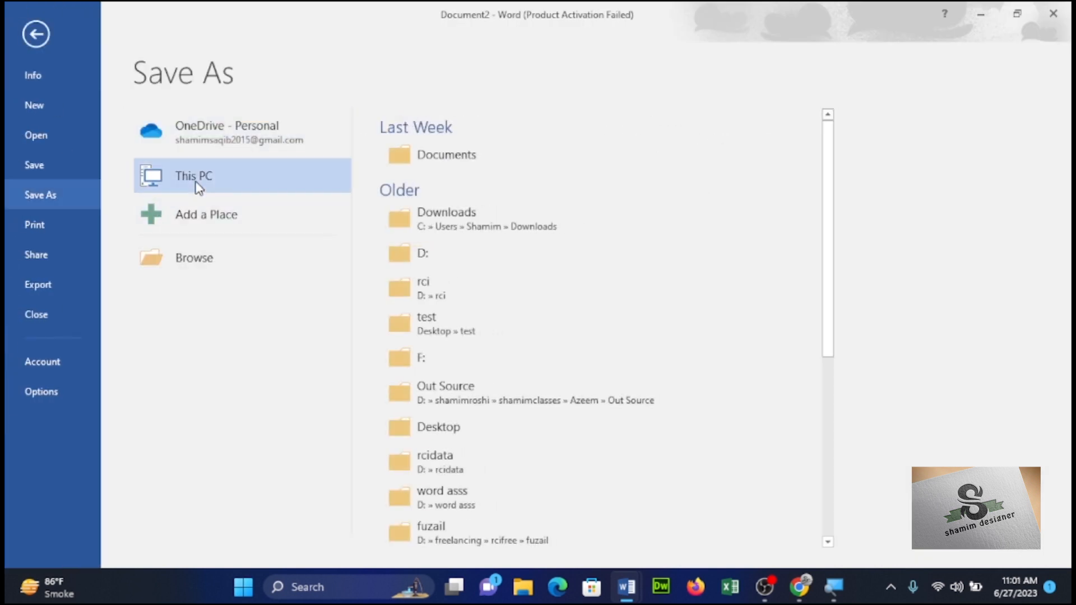
{"action": "left_click", "coordinate": [424, 426]}
{"action": "type", "text": "card"}
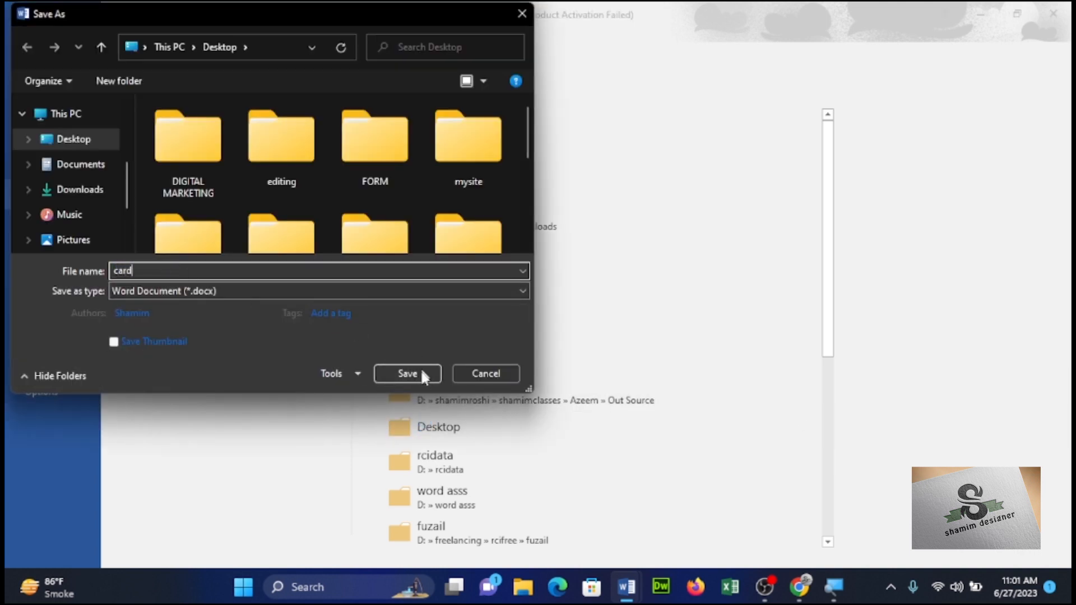
{"action": "left_click", "coordinate": [291, 290]}
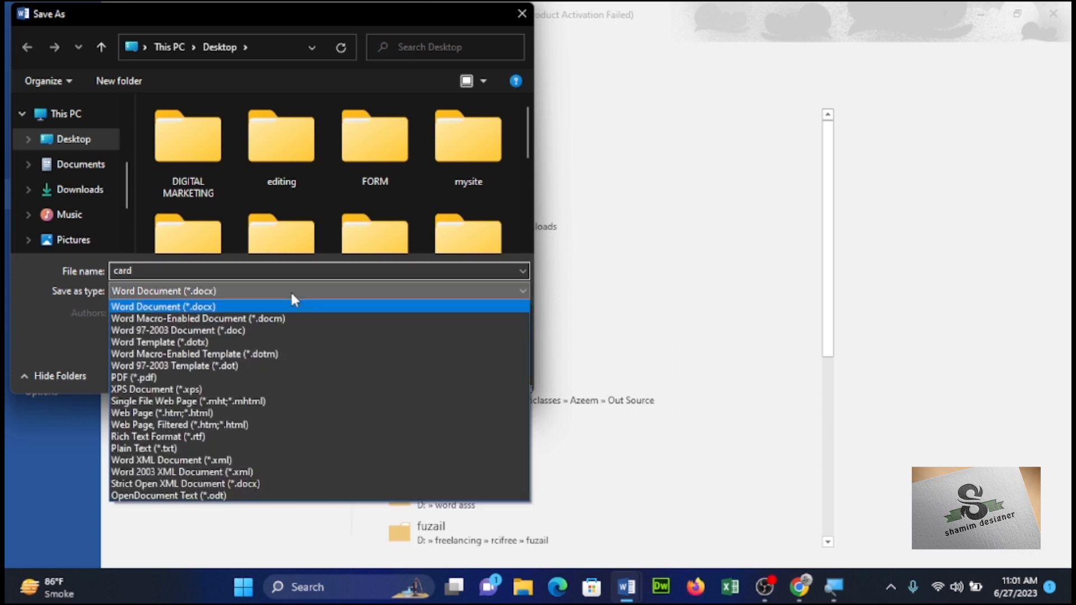
{"action": "left_click", "coordinate": [224, 376]}
{"action": "left_click", "coordinate": [390, 411]}
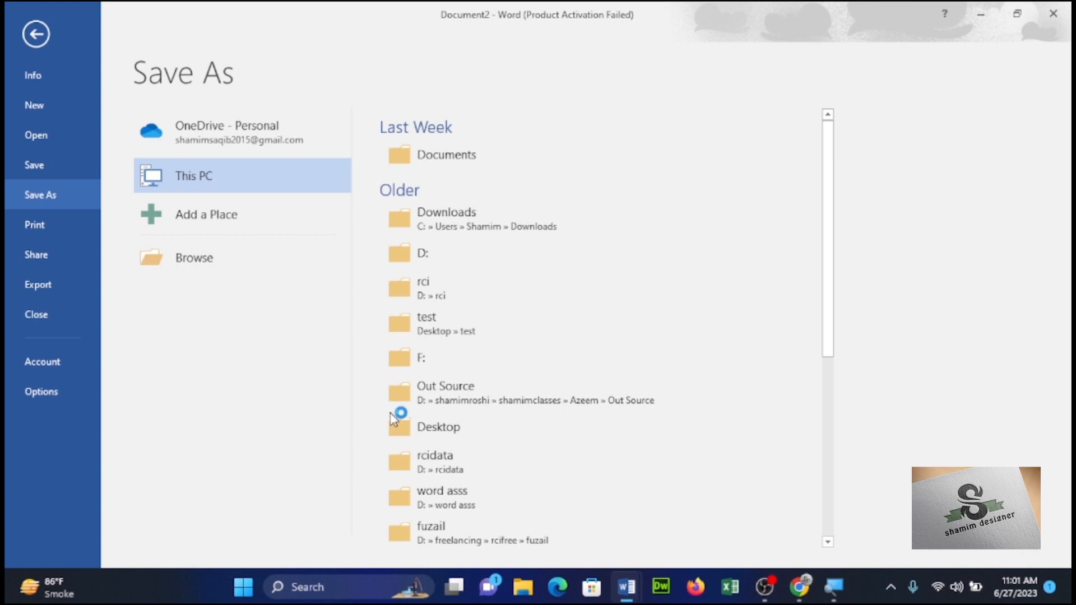